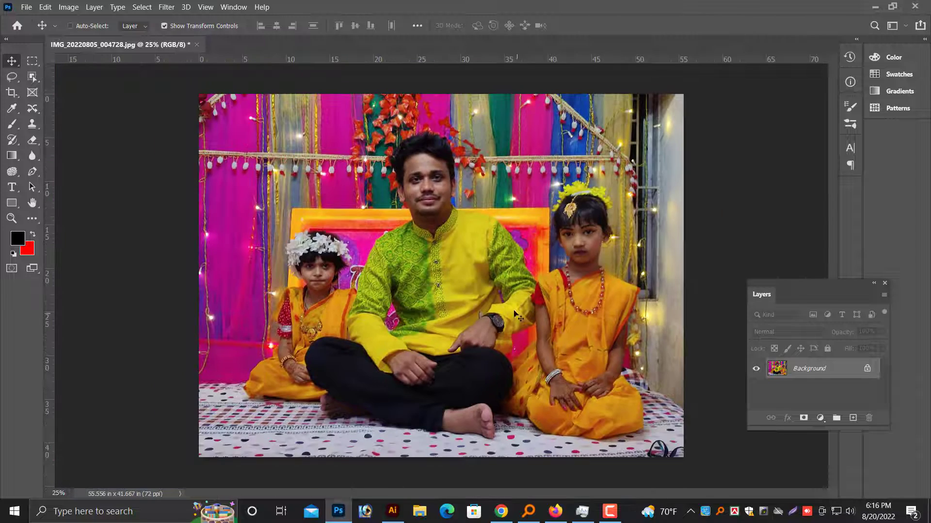
Convert the Background layer to a smart object.
right_click(827, 372)
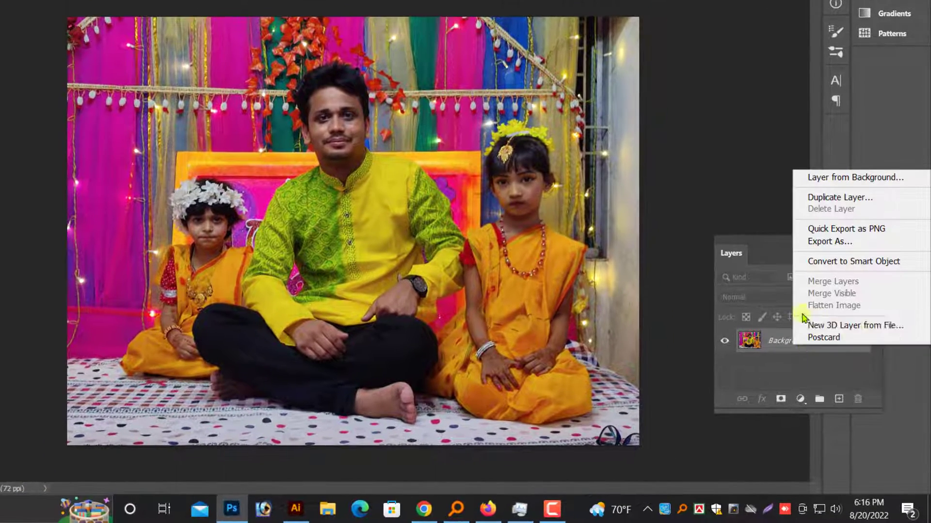
click(830, 266)
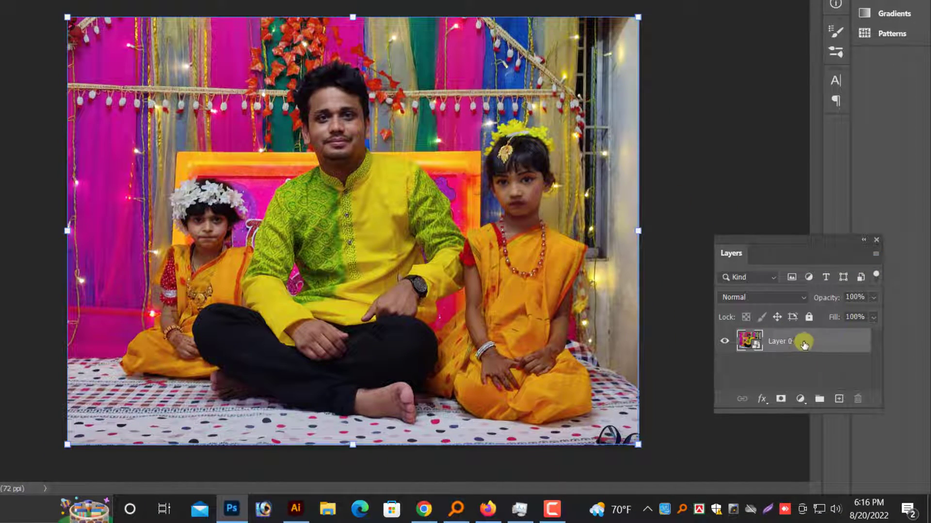
double_click(804, 344)
click(872, 66)
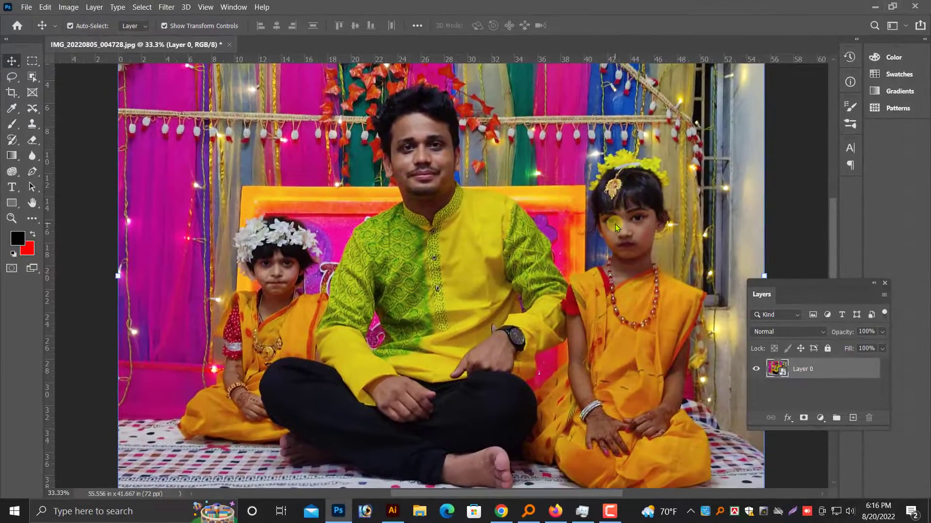
Apply a Median noise filter with a radius of 1 pixel to Layer 0, checking the face of the girl beside the man's watch arm.
key(ctrl+1)
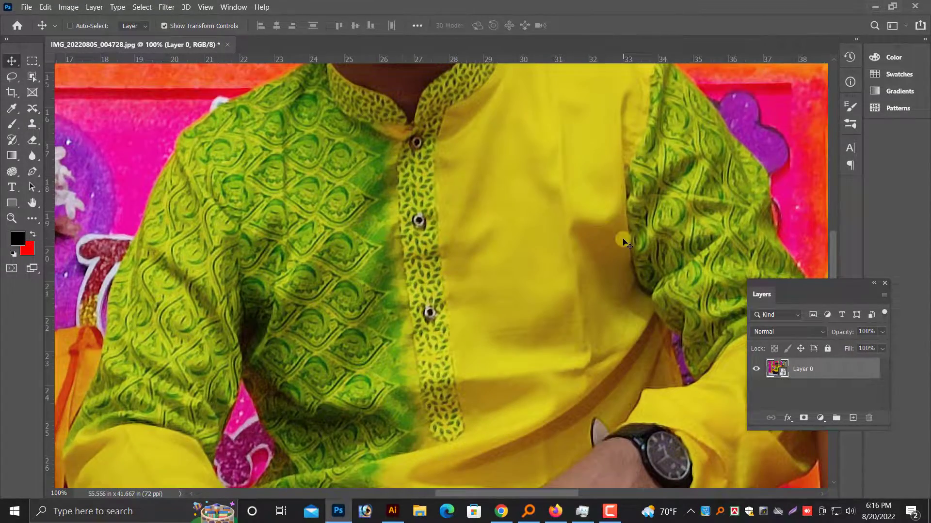
key(ctrl+minus)
key(ctrl+minus)
drag(516, 228, 397, 309)
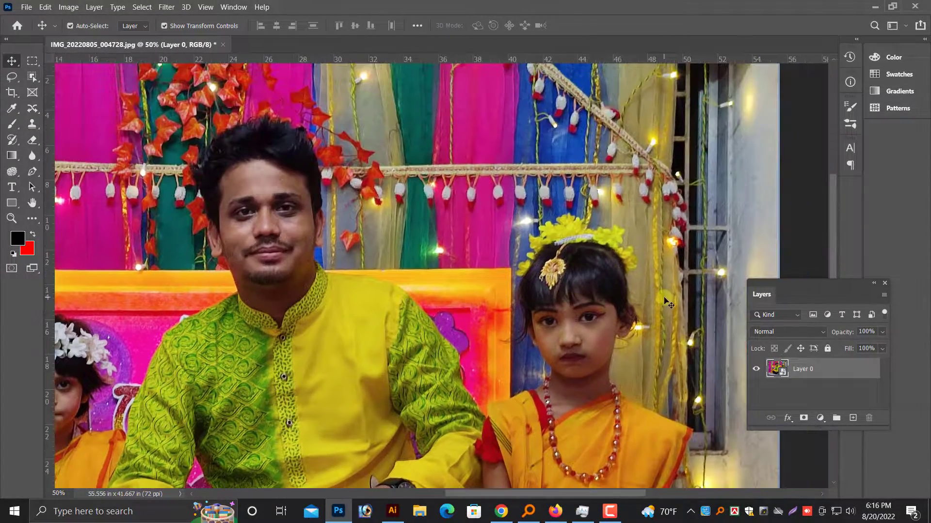
key(ctrl+plus)
drag(593, 297, 394, 264)
key(ctrl+plus)
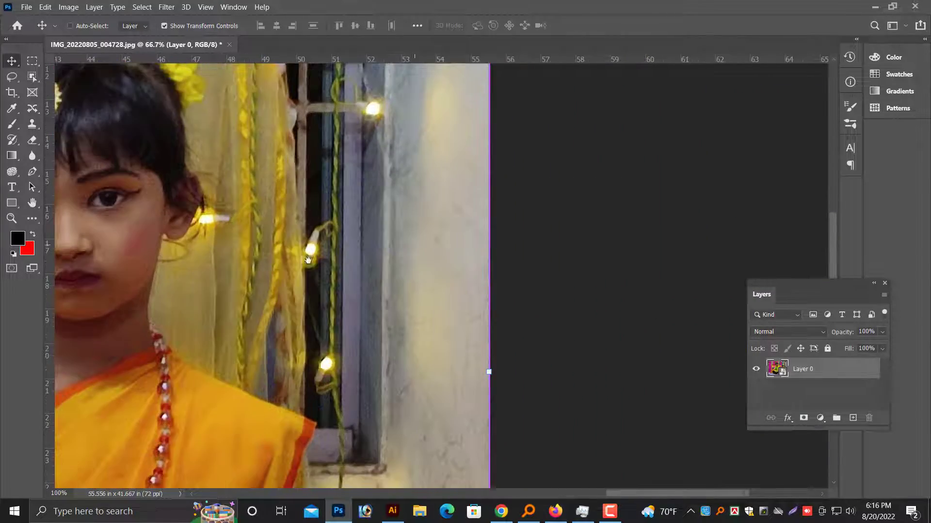
drag(308, 260, 531, 307)
ctrl+click(460, 294)
key(ctrl+minus)
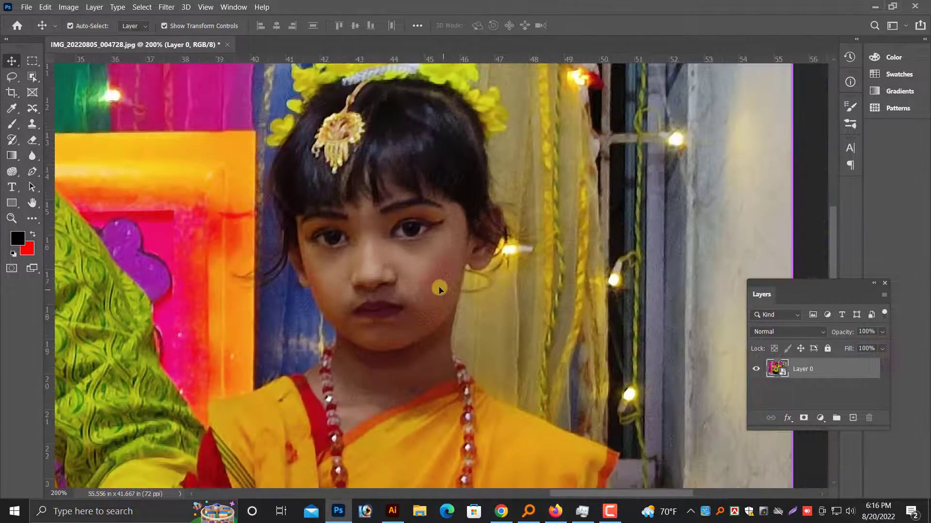
right_click(428, 280)
click(451, 288)
key(ctrl+plus)
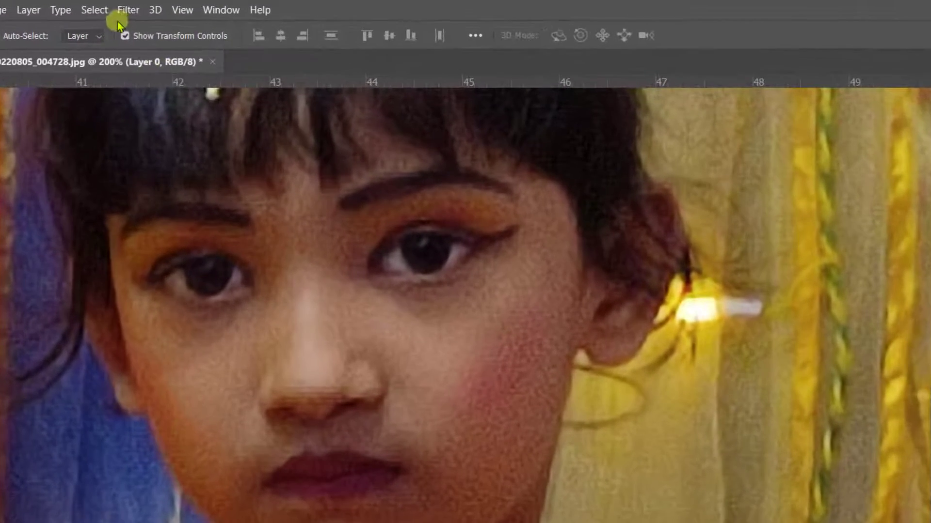
click(166, 7)
mouse_move(129, 260)
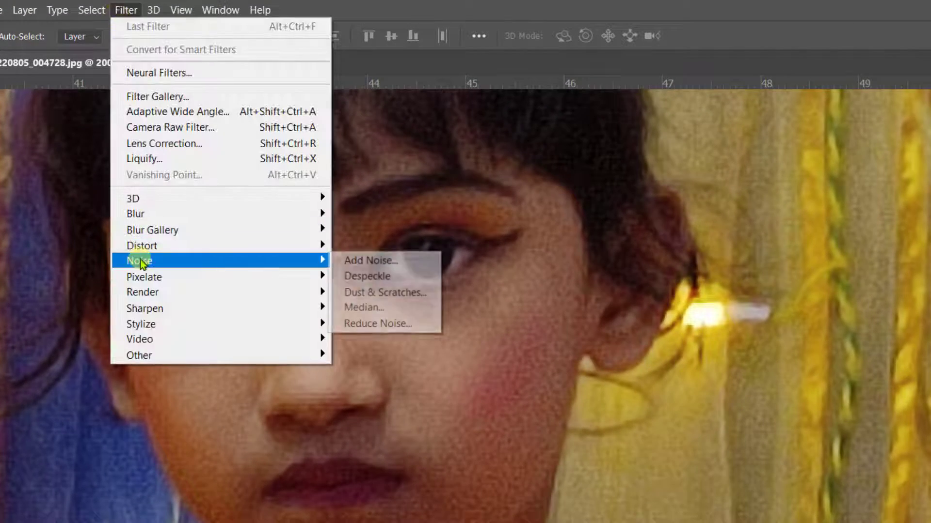
click(337, 307)
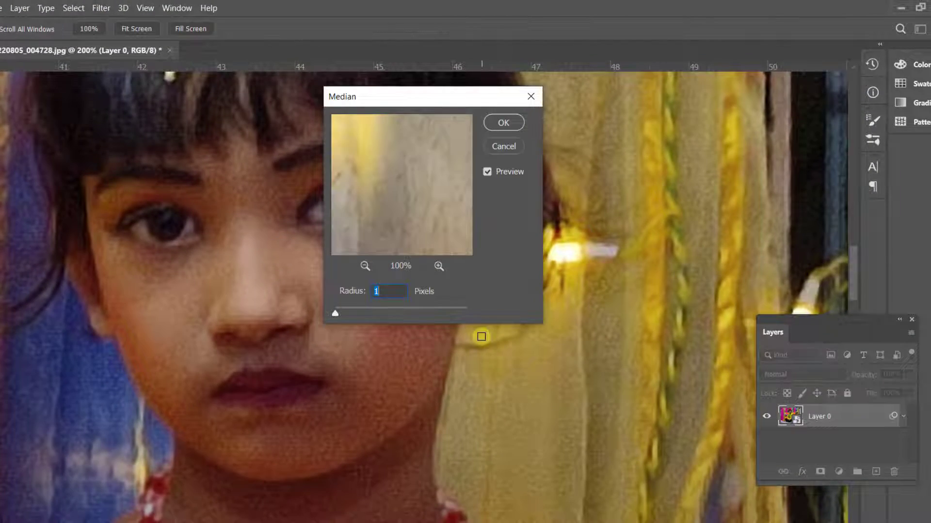
click(486, 130)
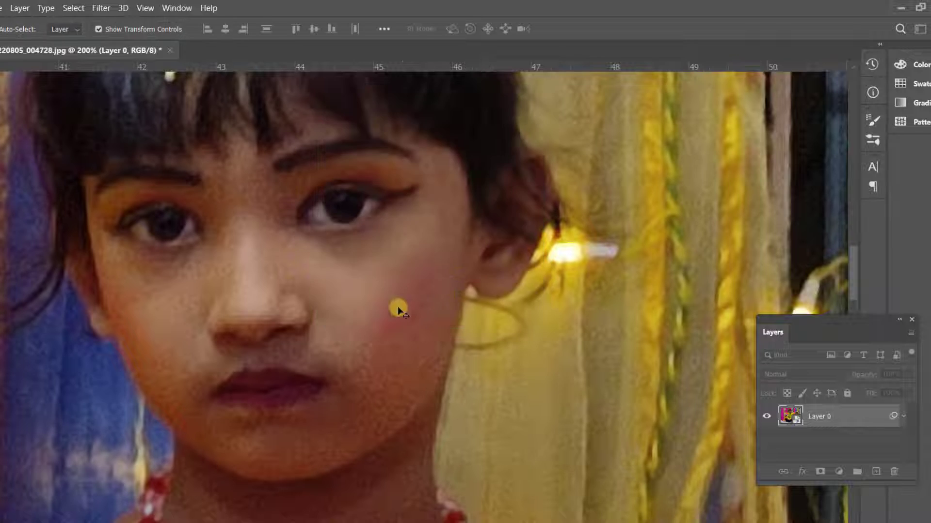
Start a Pen path at the girl's red blouse edge and trace along the necklace up to her jaw.
scroll(388, 307, down, 1)
key(ctrl+minus)
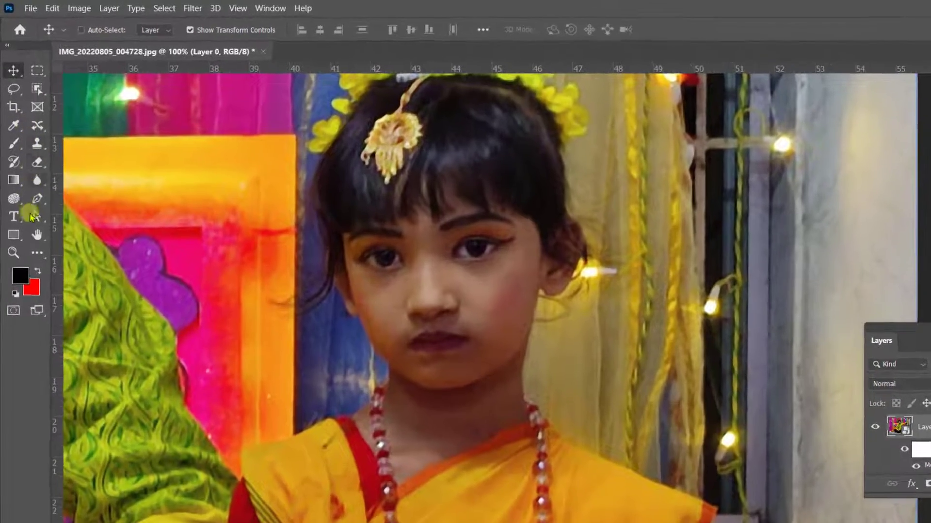
click(32, 173)
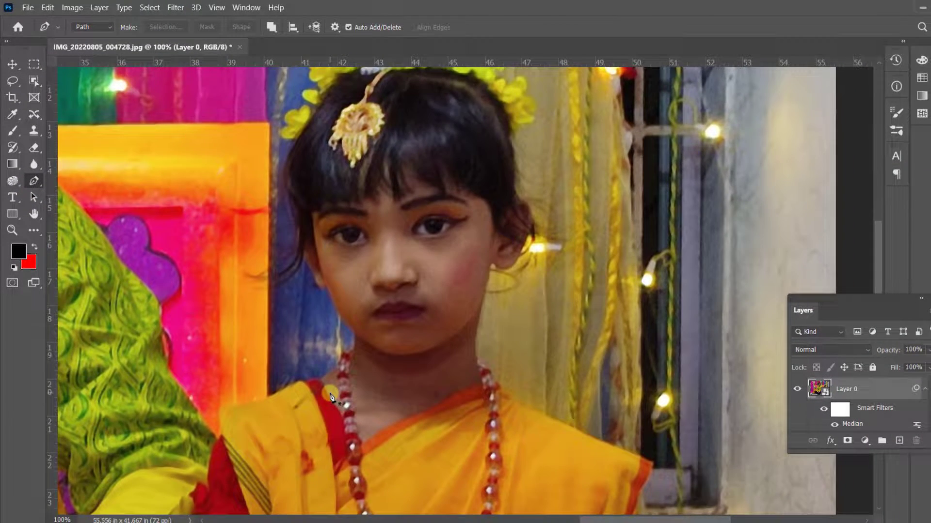
key(ctrl+plus)
click(14, 66)
right_click(278, 195)
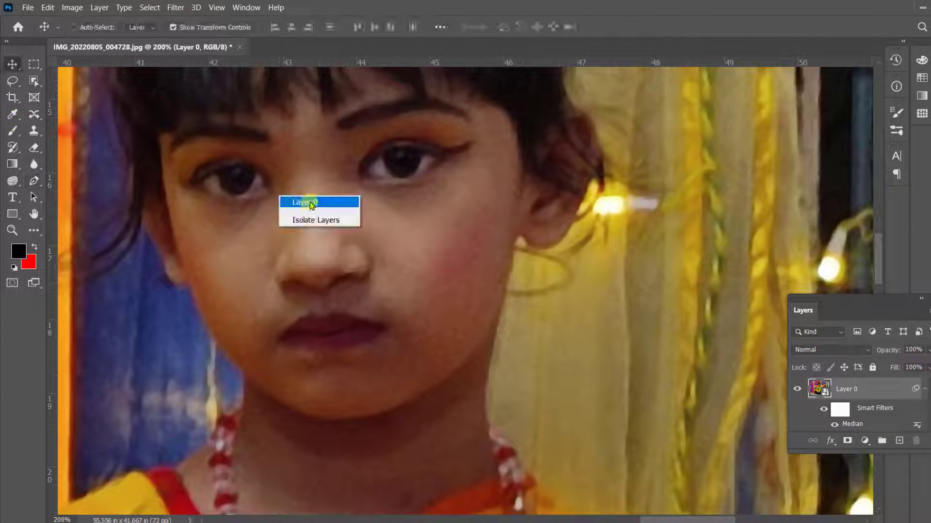
click(311, 203)
scroll(318, 234, down, 2)
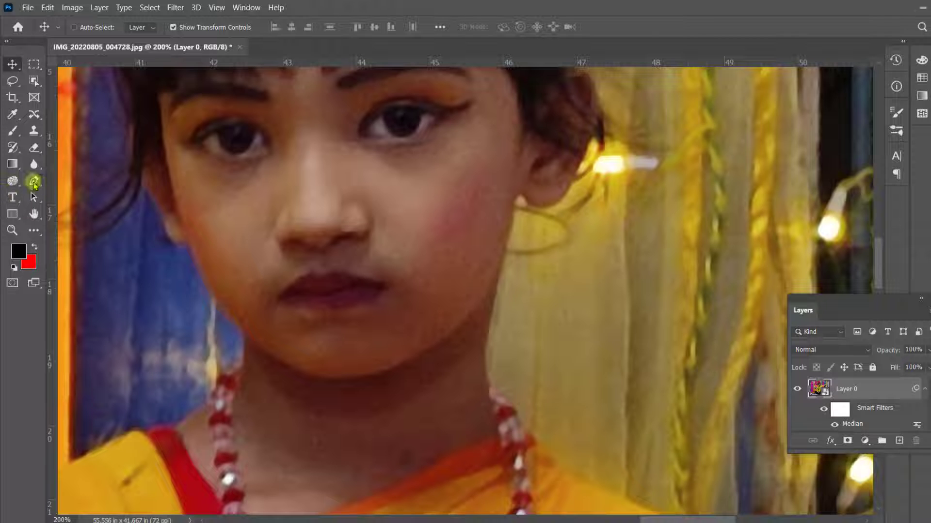
click(33, 181)
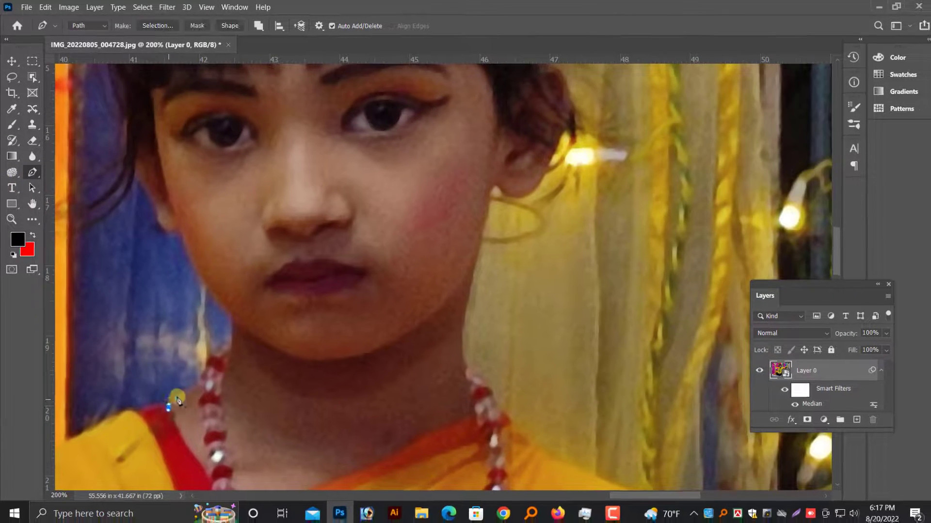
drag(175, 397, 186, 388)
drag(195, 377, 206, 370)
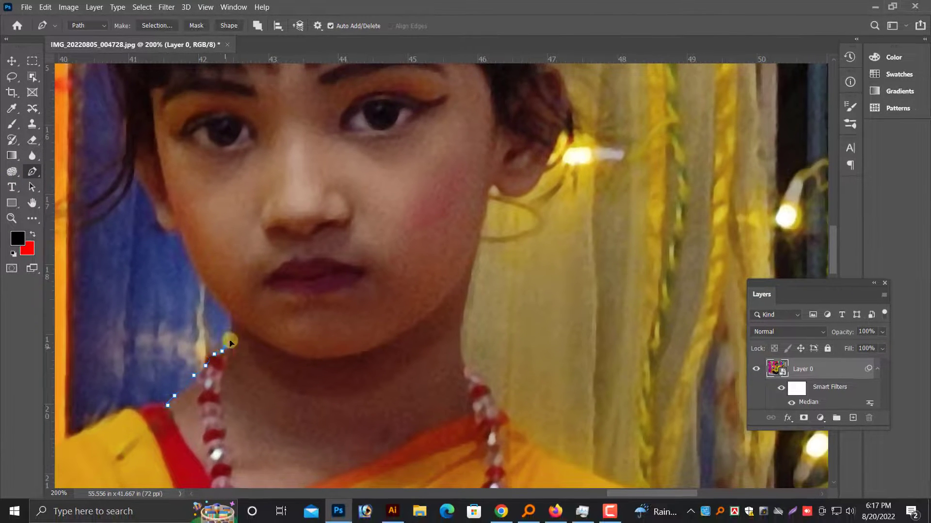
click(231, 316)
Continue the Pen path from the jaw around the cheek and ear, and along the hairline to mid-forehead.
drag(179, 234, 176, 204)
click(169, 233)
click(158, 213)
scroll(131, 174, up, 3)
click(141, 143)
drag(271, 99, 276, 95)
scroll(334, 193, up, 3)
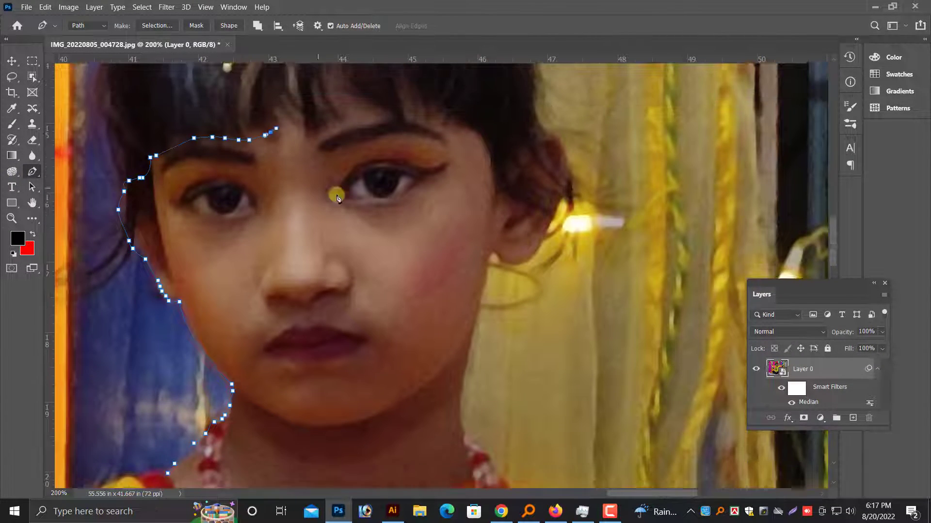
Extend the Pen path across the rest of the forehead hairline and around the outside of the other ear.
scroll(336, 195, up, 1)
click(340, 138)
click(400, 129)
click(470, 148)
click(497, 204)
click(530, 166)
click(569, 185)
drag(550, 249, 549, 254)
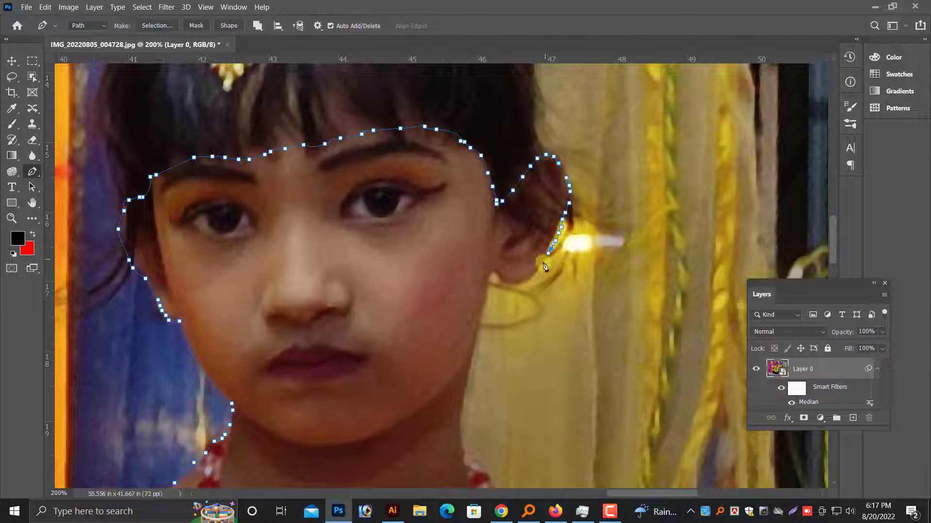
Continue the Pen path around the earlobe and down the cheek and neck to the necklace.
click(538, 273)
click(516, 282)
scroll(500, 280, down, 3)
click(487, 258)
scroll(486, 257, down, 3)
click(471, 302)
scroll(471, 303, down, 4)
drag(465, 355, 476, 367)
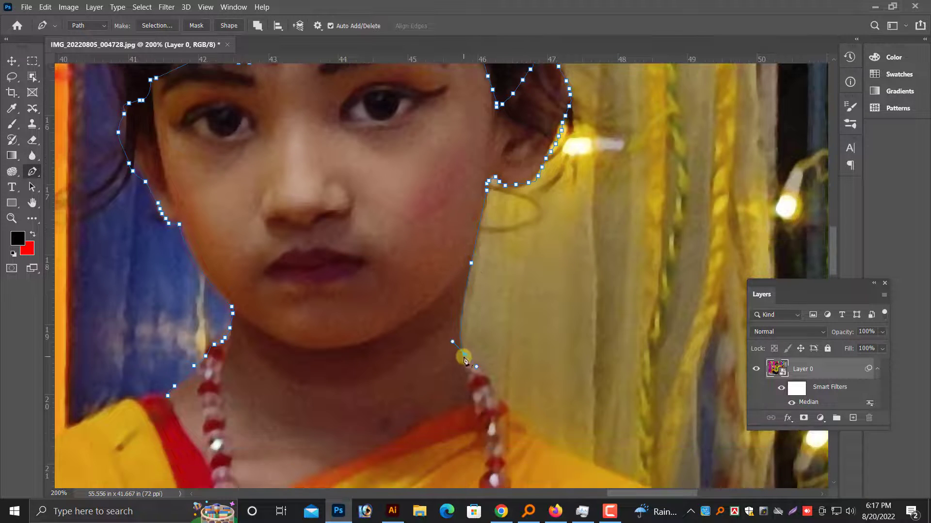
Trace the Pen path past the necklace and along the upper part of the sari's orange border.
scroll(464, 356, down, 5)
click(493, 335)
click(498, 350)
scroll(499, 354, down, 2)
click(461, 338)
click(414, 364)
click(361, 391)
drag(312, 381, 389, 326)
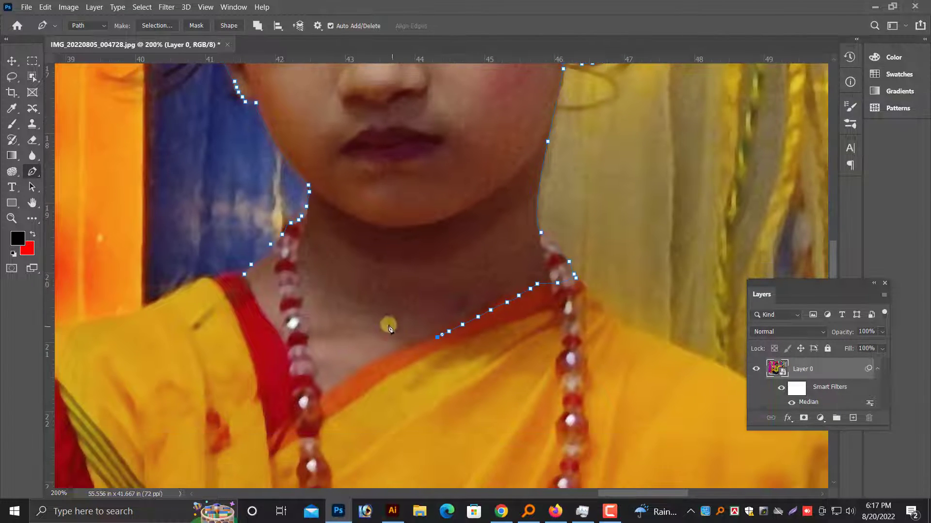
Finish the Pen path along the sari neckline and red blouse edge, closing it at the starting point.
click(422, 341)
click(400, 345)
click(382, 359)
click(351, 381)
click(322, 396)
click(304, 358)
click(279, 332)
click(260, 302)
click(247, 281)
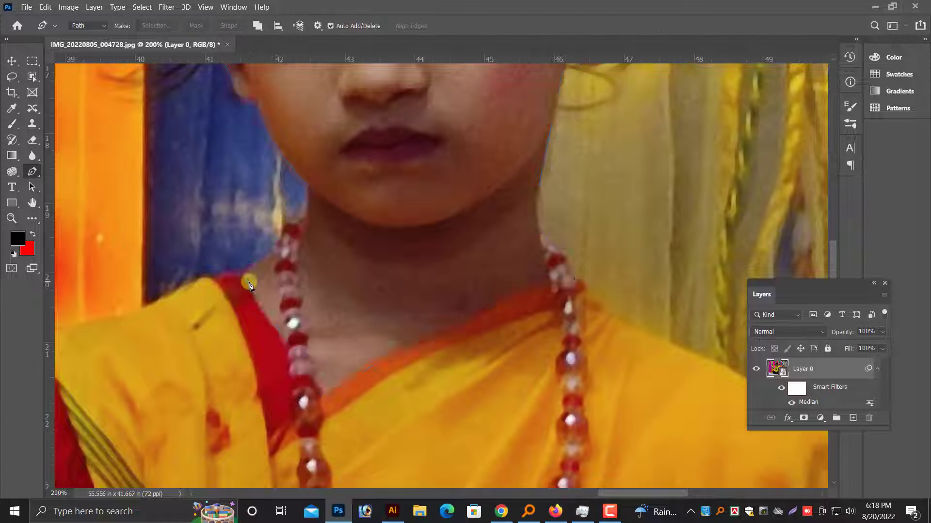
Convert the closed face and neck path into a selection.
key(Return)
scroll(388, 194, up, 3)
right_click(400, 151)
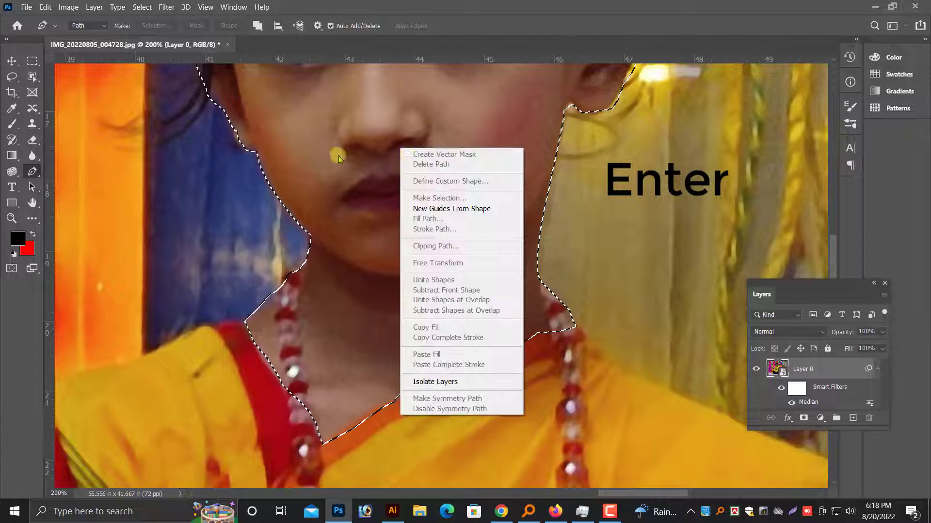
click(337, 159)
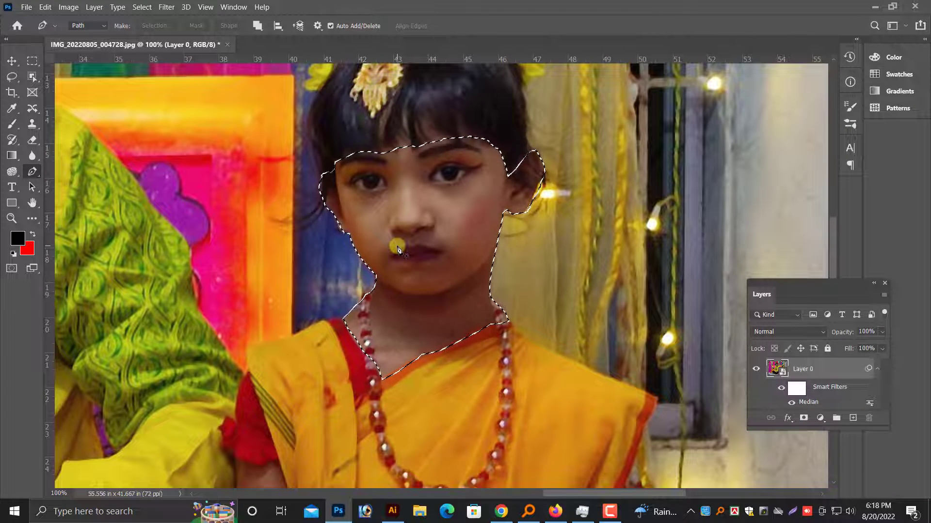
Feather the face and neck selection and copy it to a new layer.
key(shift+F6)
key(Return)
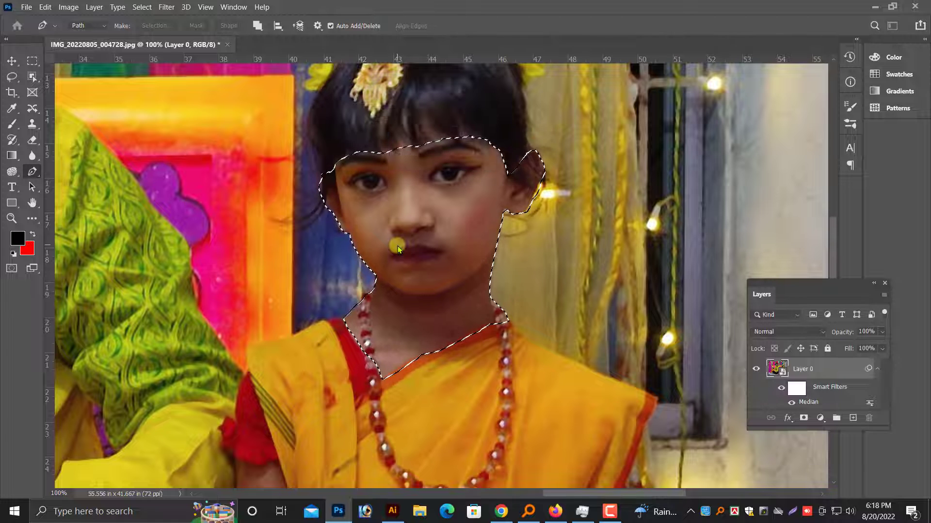
key(ctrl+j)
key(v)
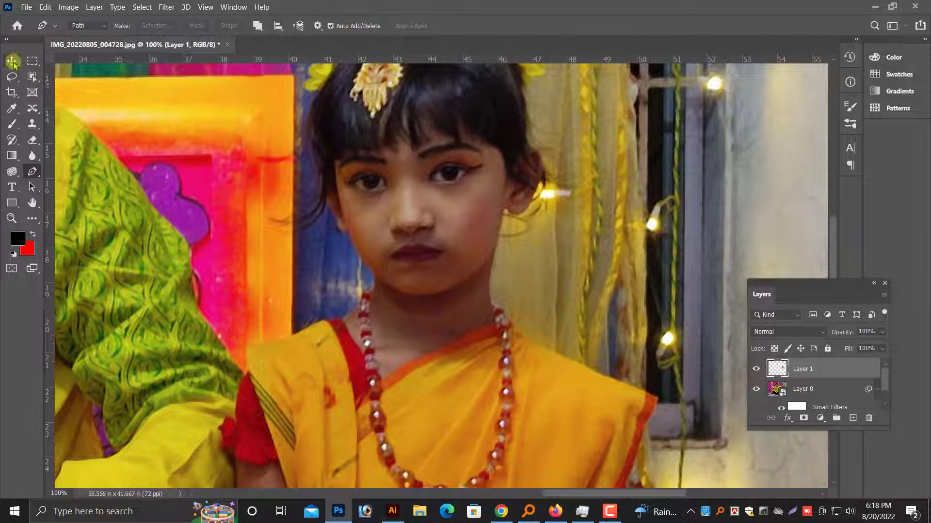
Try an automatic colour correction on the copied face layer, compare it with the uncorrected version, and undo it.
key(ctrl+plus)
scroll(433, 232, up, 3)
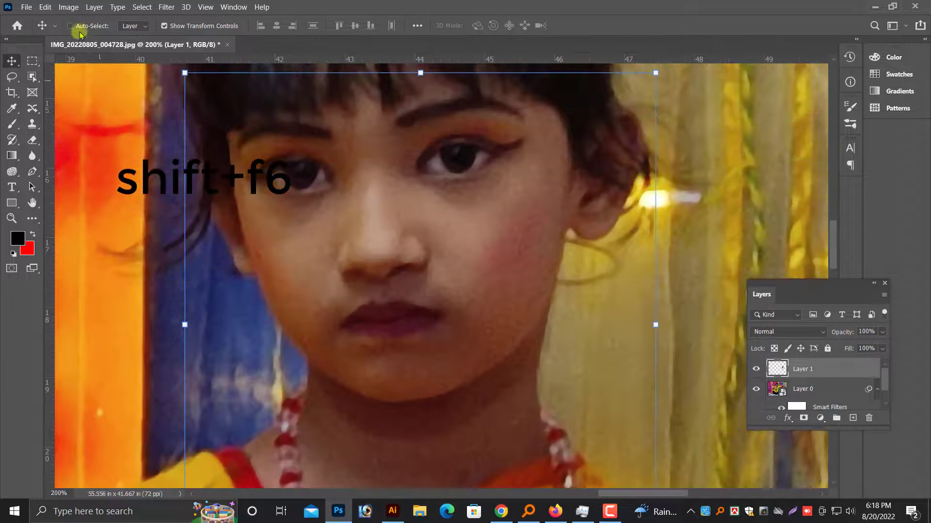
click(68, 6)
click(89, 74)
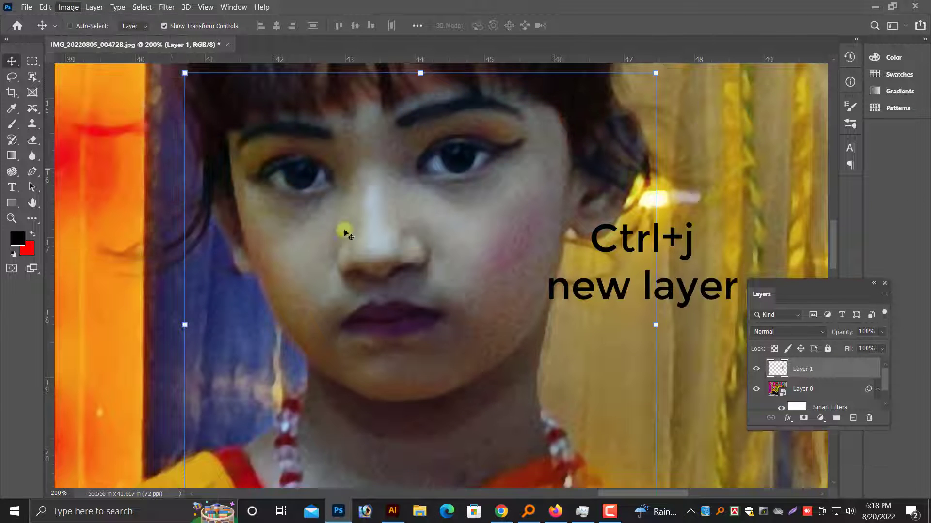
key(ctrl+minus)
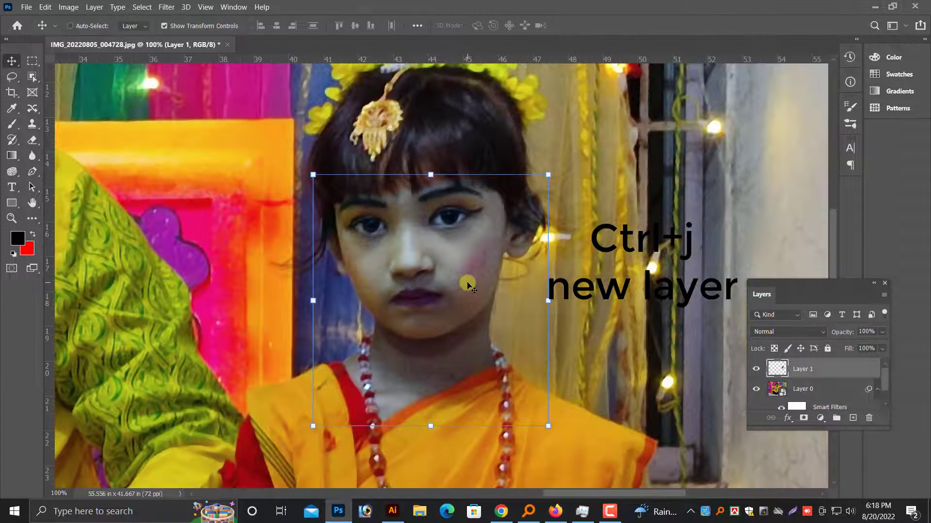
key(ctrl+z)
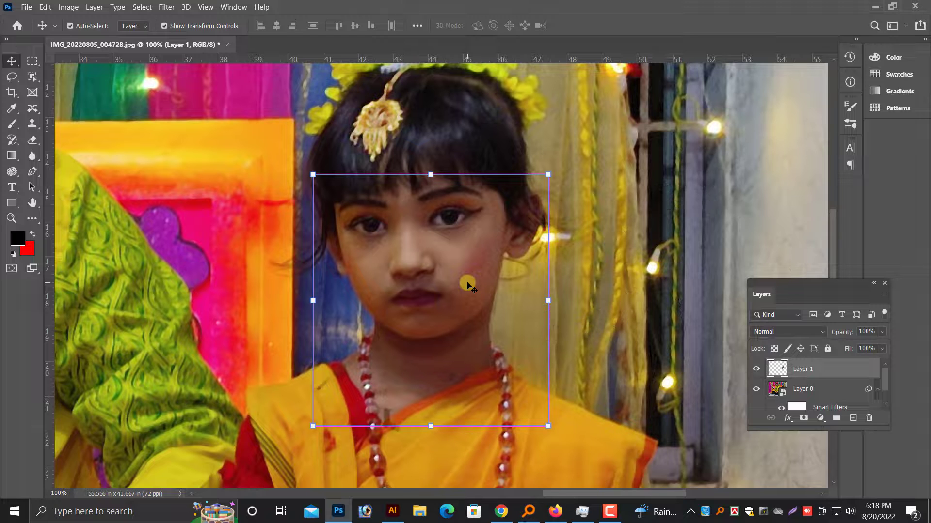
key(ctrl+shift+z)
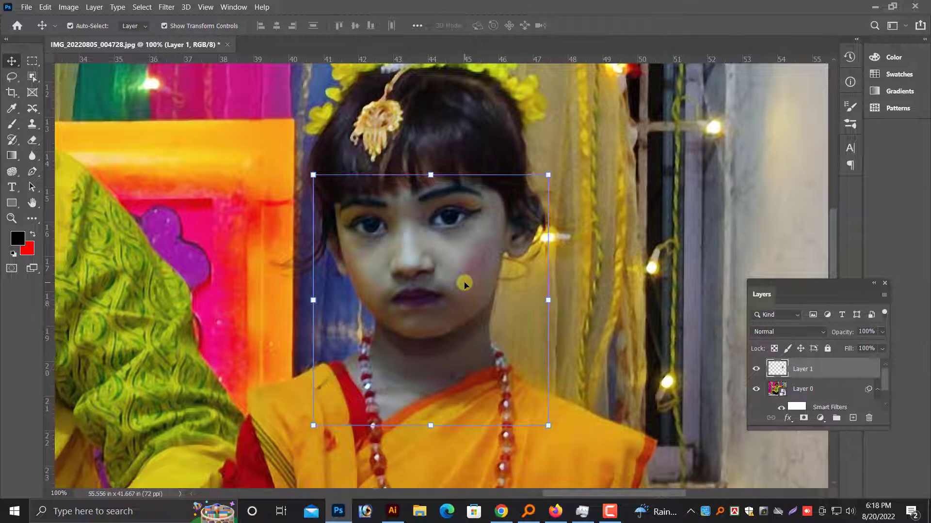
key(ctrl+minus)
key(ctrl+z)
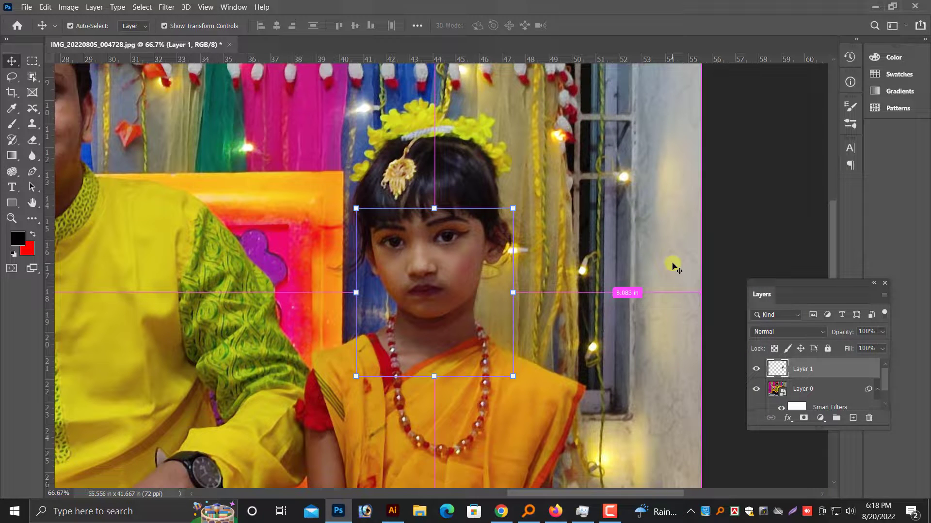
Open the Camera Raw Filter on the copied face and neck layer.
key(ctrl+plus)
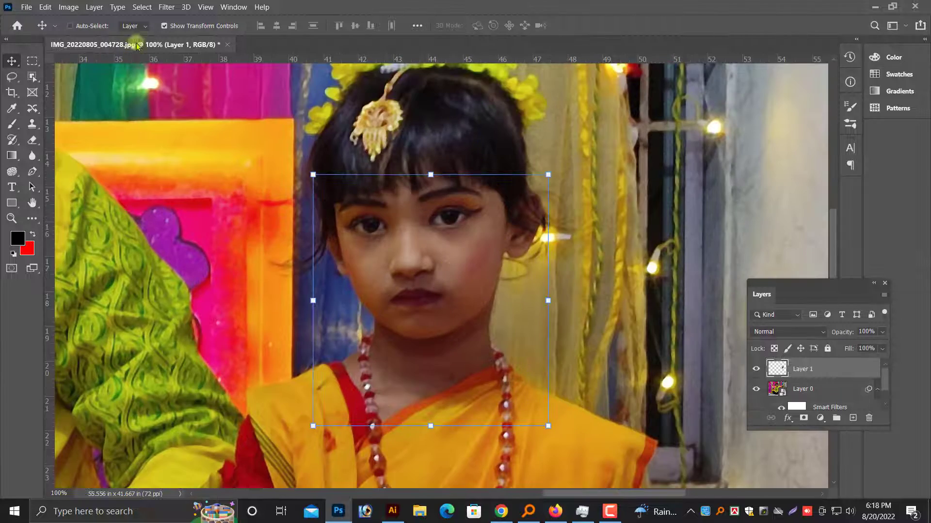
click(165, 7)
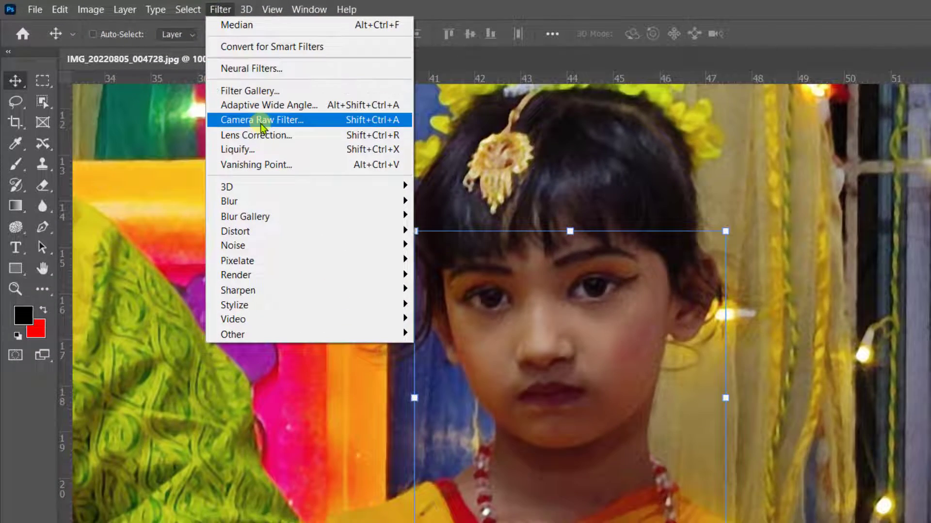
click(261, 124)
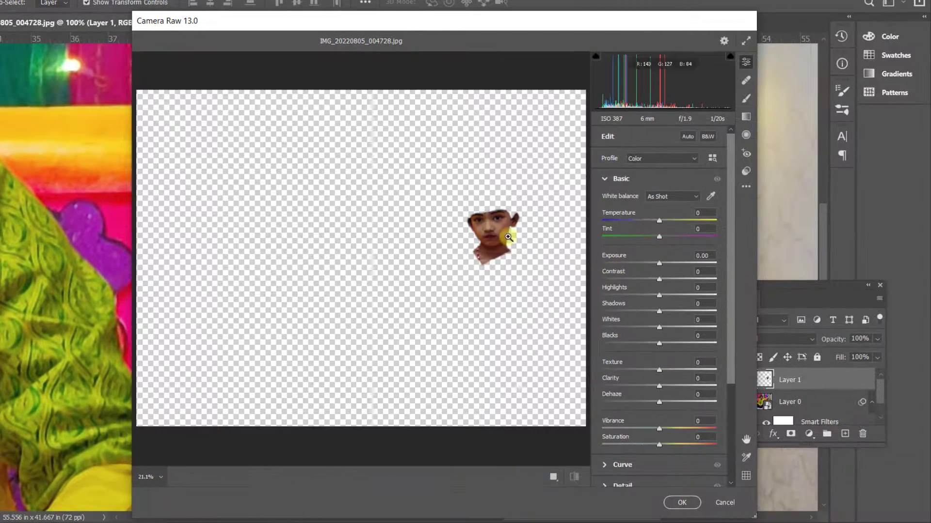
click(508, 237)
key(ctrl+plus)
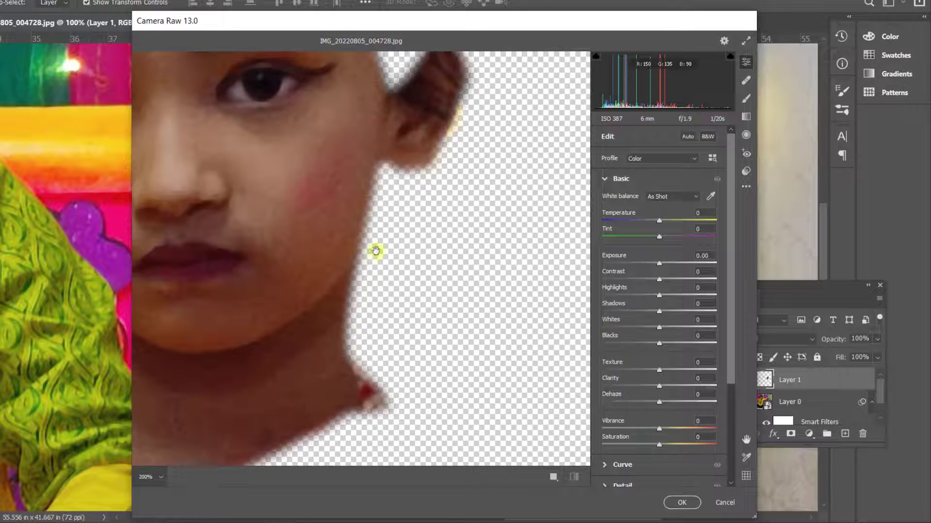
drag(376, 251, 524, 314)
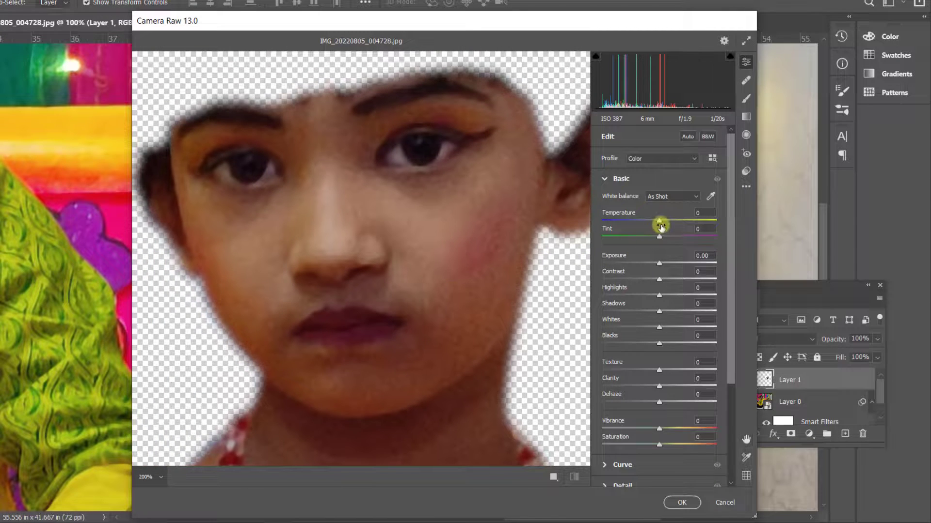
Set the face layer's Temperature to +23, Exposure to +0.55 and Highlights to +39.
drag(659, 221, 671, 222)
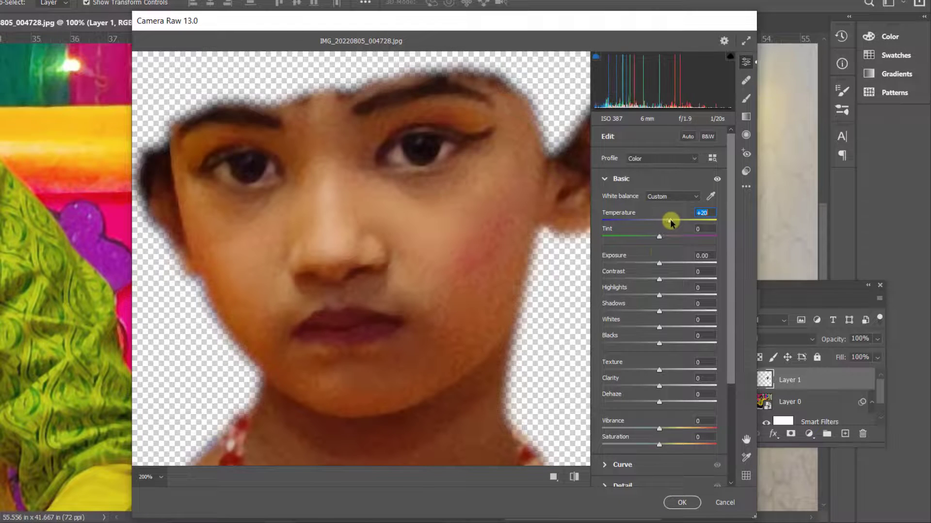
drag(659, 263, 666, 266)
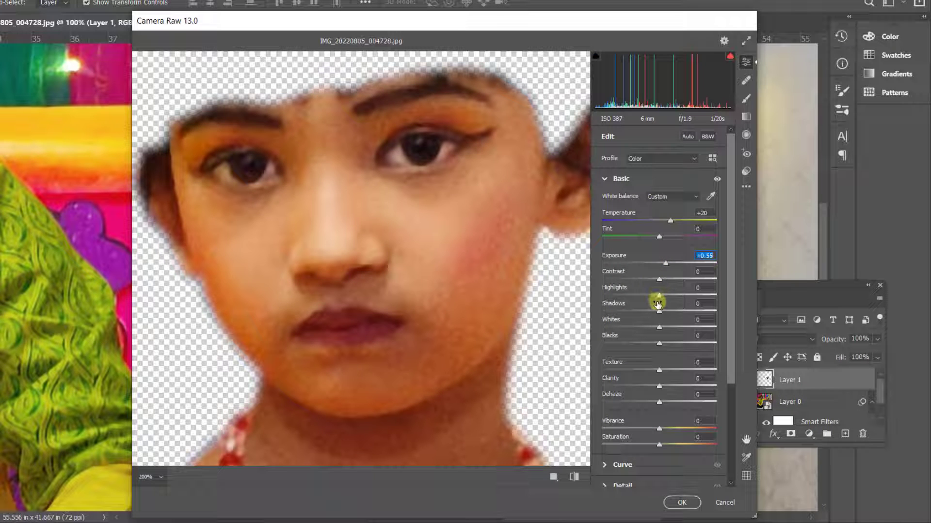
drag(657, 299, 681, 295)
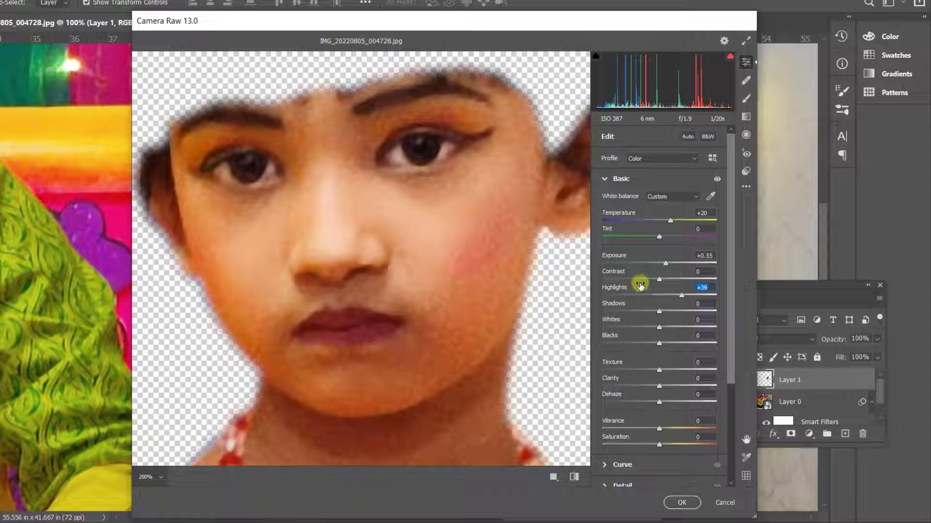
drag(675, 222, 672, 224)
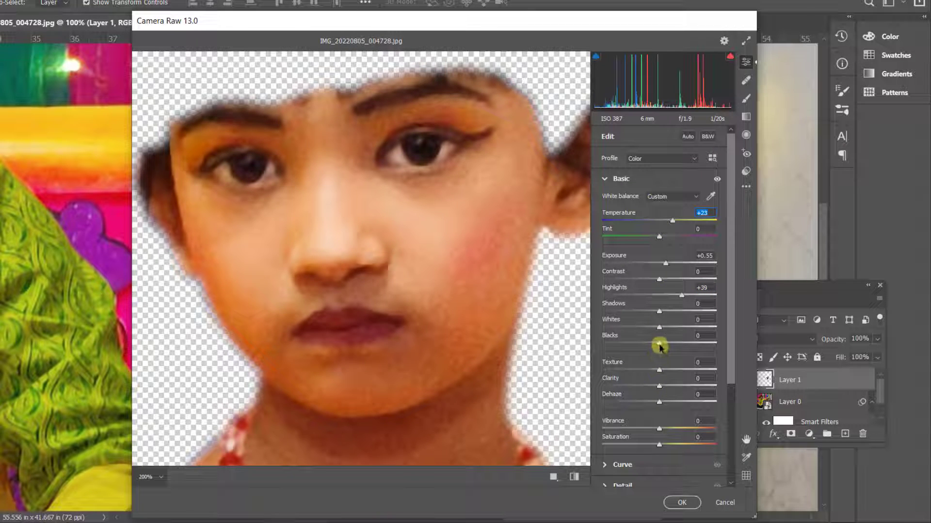
Set the face layer's Blacks to +20, Shadows to +29 and Vibrance to -34.
drag(660, 346, 673, 345)
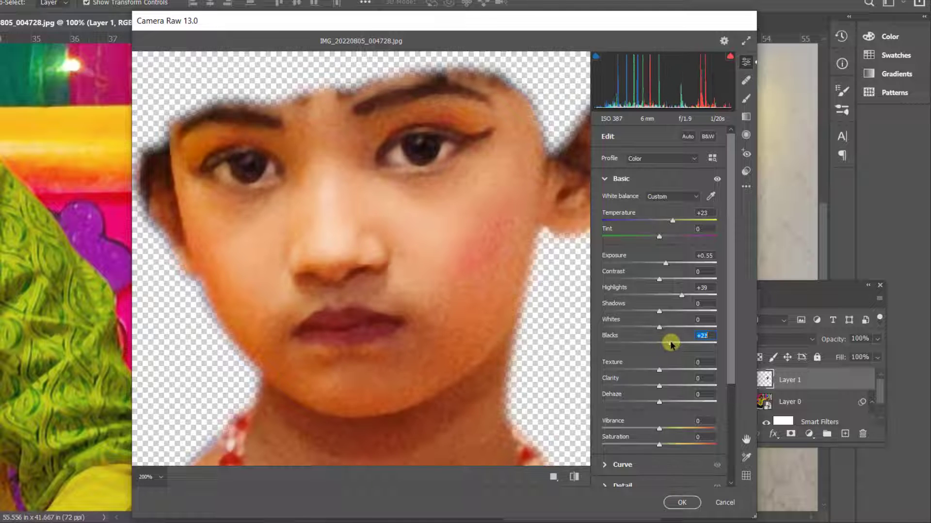
drag(662, 313, 678, 312)
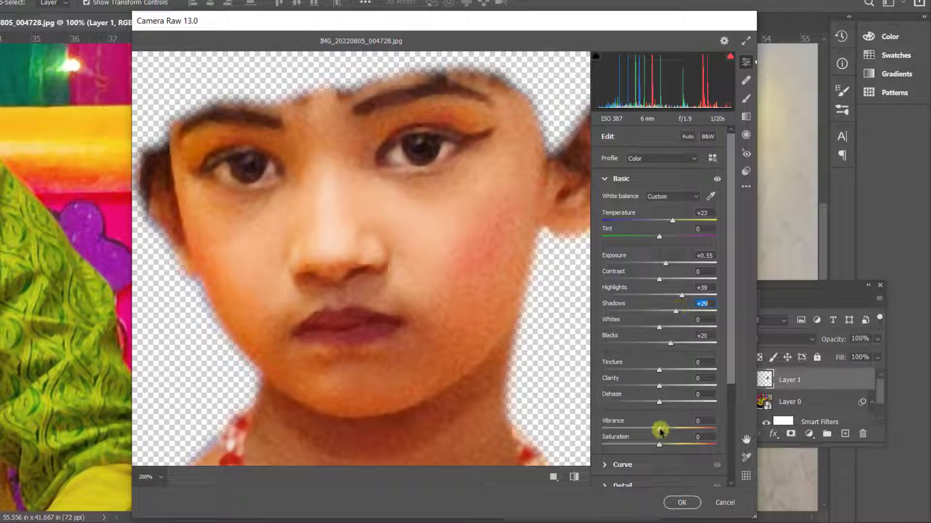
mouse_move(660, 428)
mouse_down()
mouse_move(669, 427)
mouse_move(643, 428)
mouse_up()
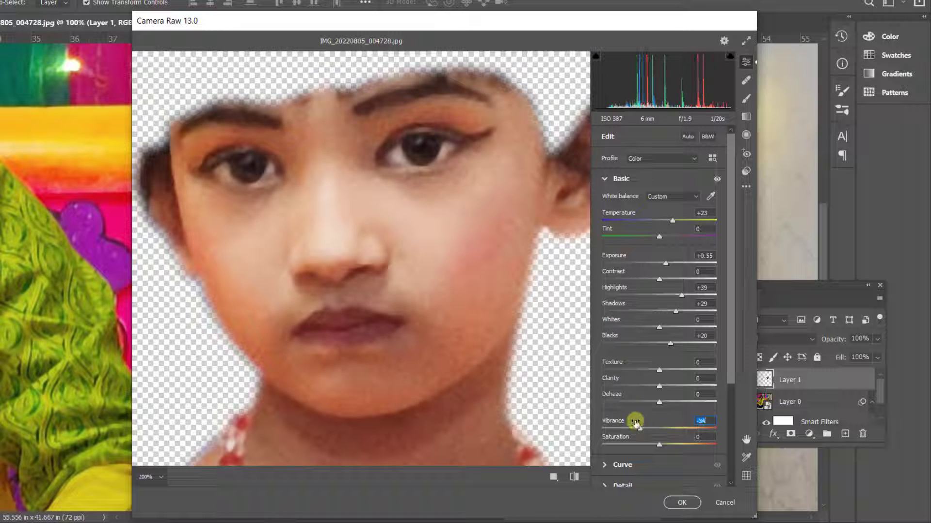
scroll(436, 314, down, 3)
scroll(437, 319, up, 3)
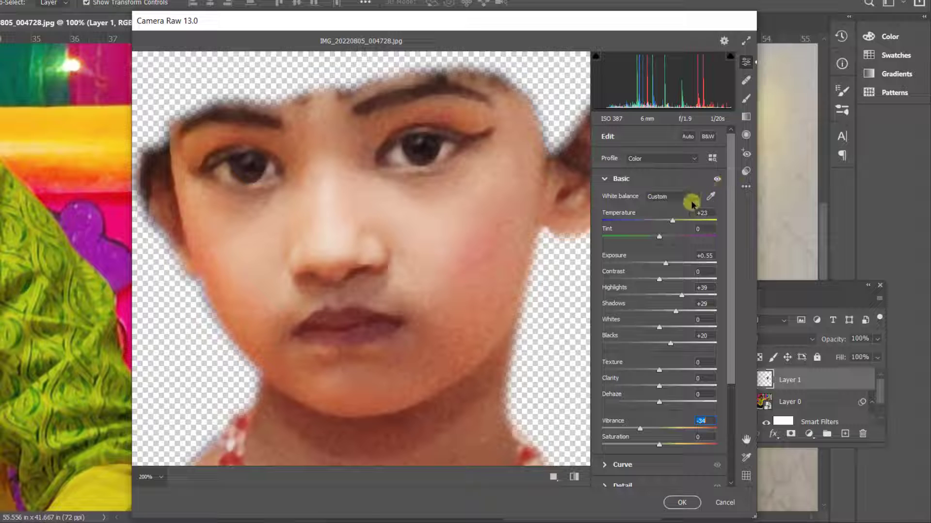
scroll(674, 212, down, 3)
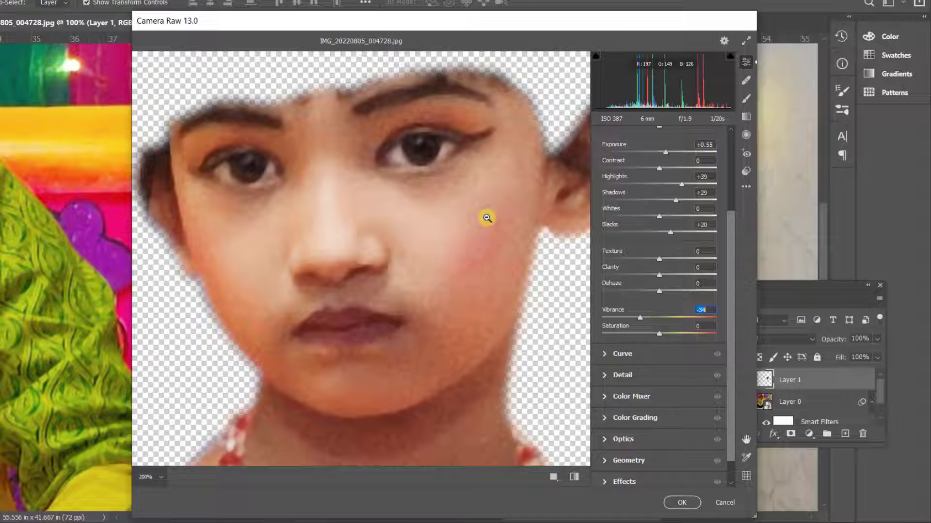
scroll(487, 218, up, 3)
scroll(483, 217, down, 3)
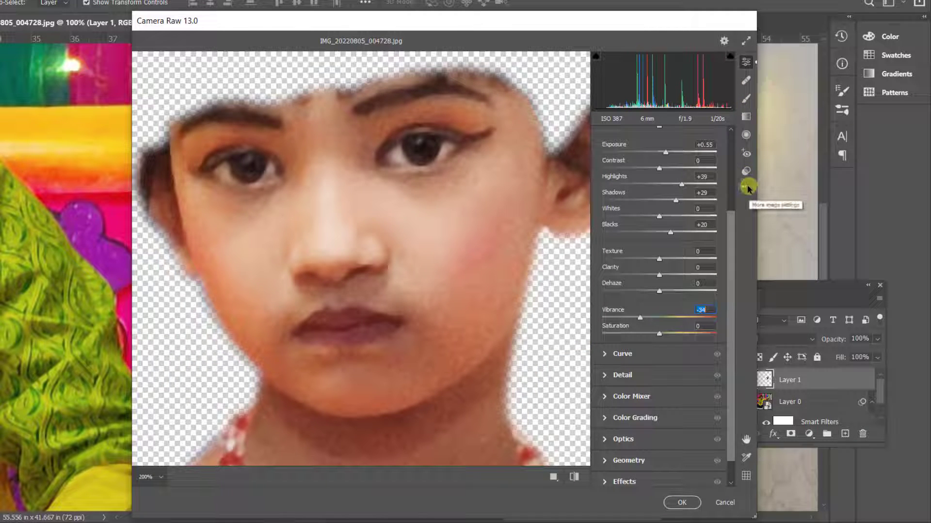
Save the current adjustments as a user preset named "effect" and apply the Camera Raw filter to the face layer.
click(745, 171)
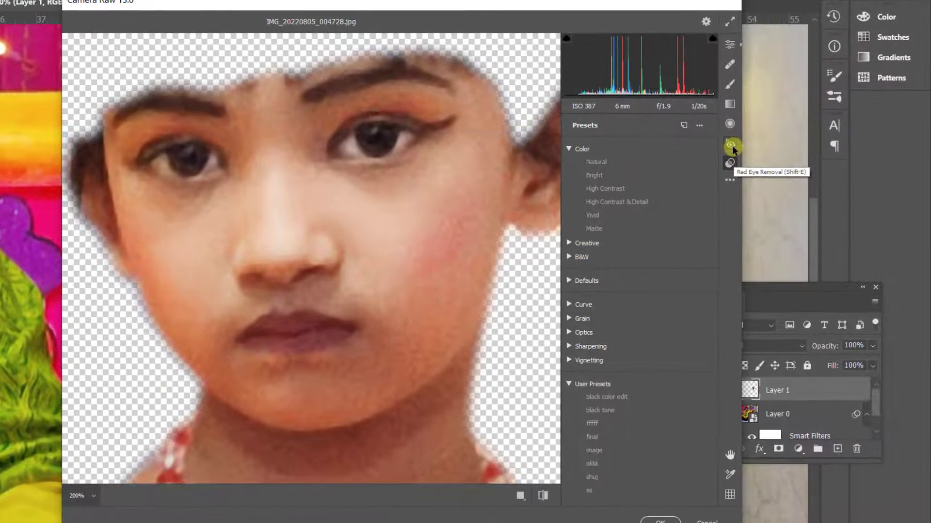
click(729, 183)
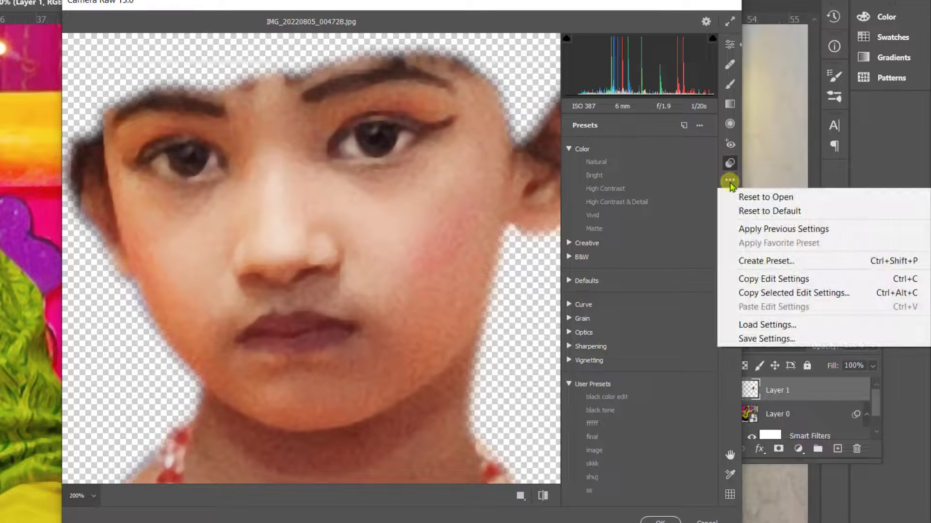
click(756, 260)
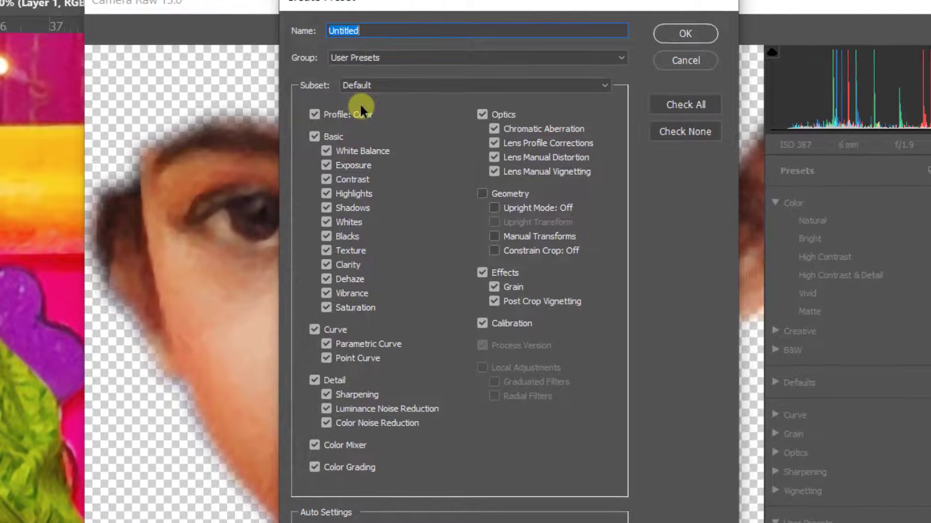
text(effe)
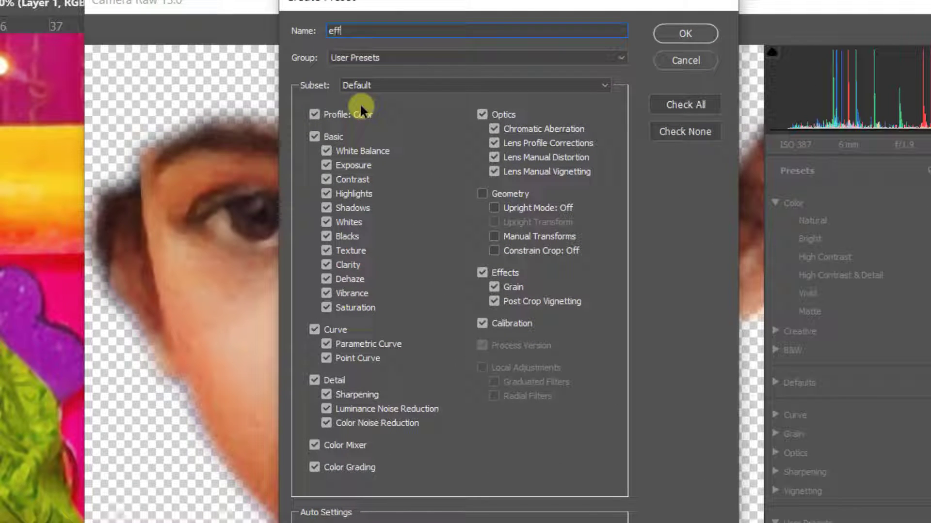
text(ct)
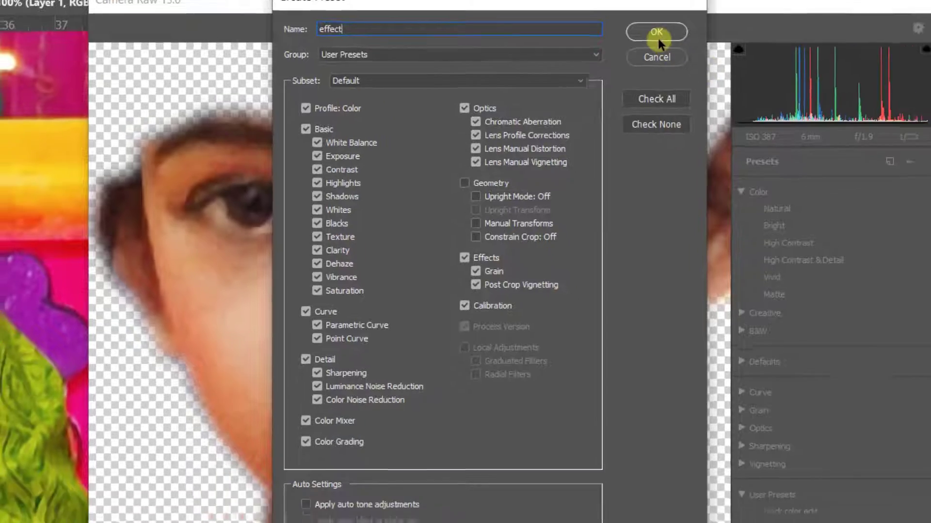
click(685, 33)
click(691, 514)
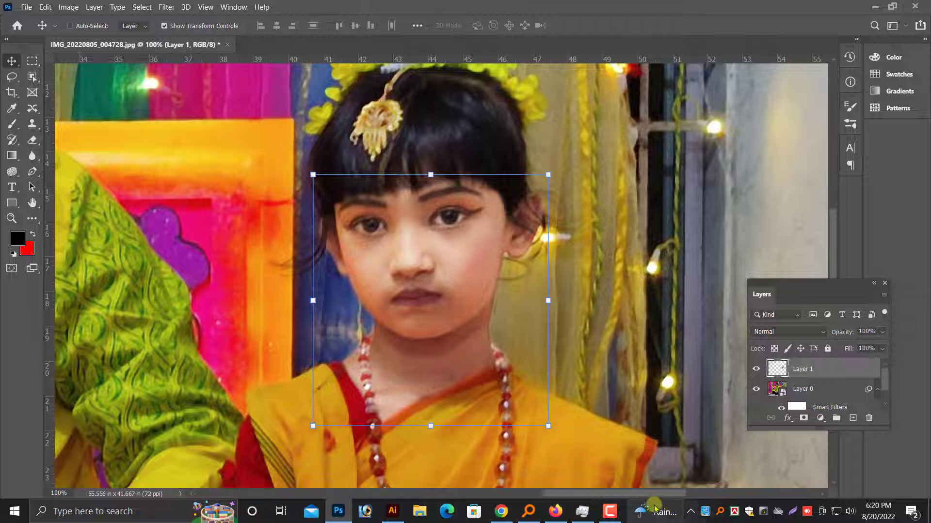
Hide and show the adjusted face layer to compare the girl's face before and after the Camera Raw correction.
click(611, 511)
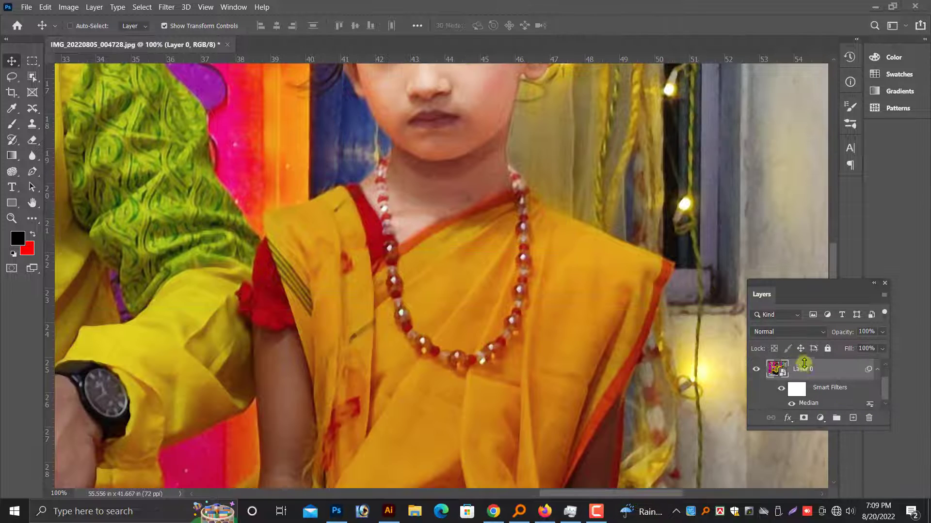
scroll(781, 367, up, 1)
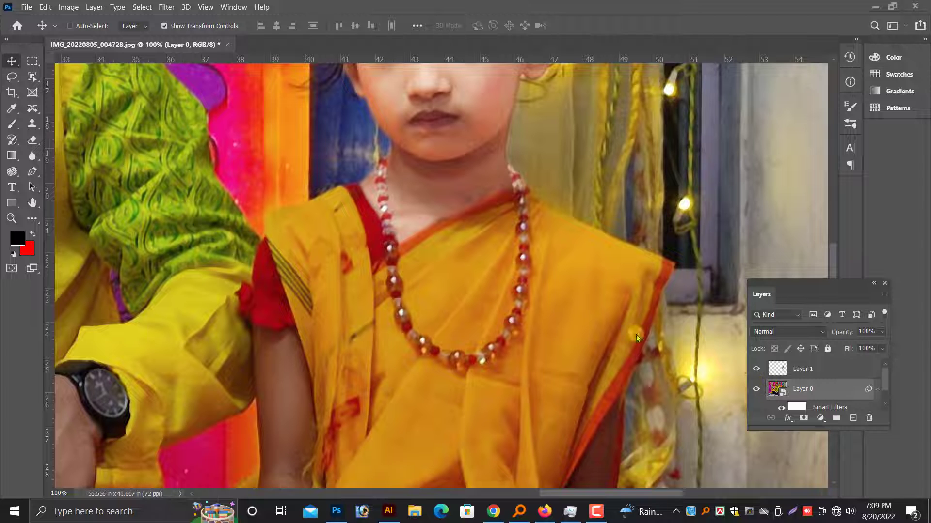
scroll(636, 335, up, 3)
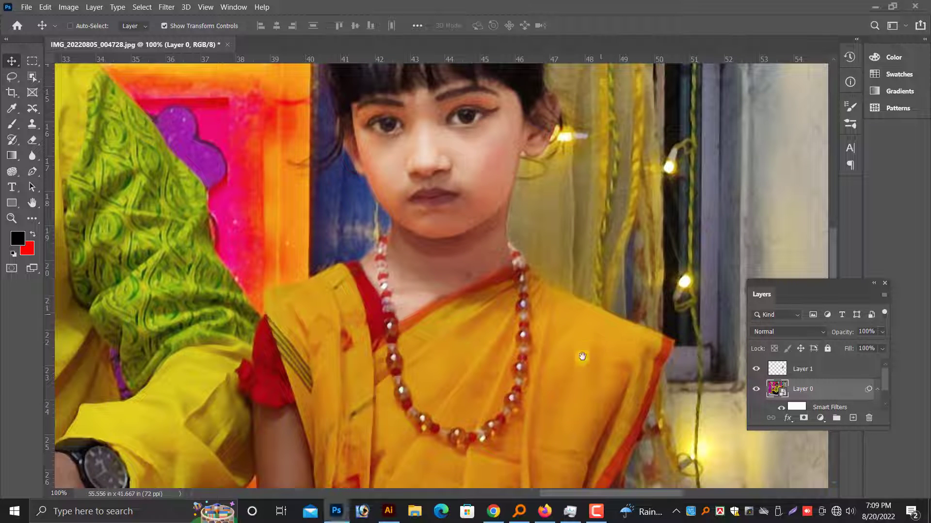
scroll(586, 349, up, 2)
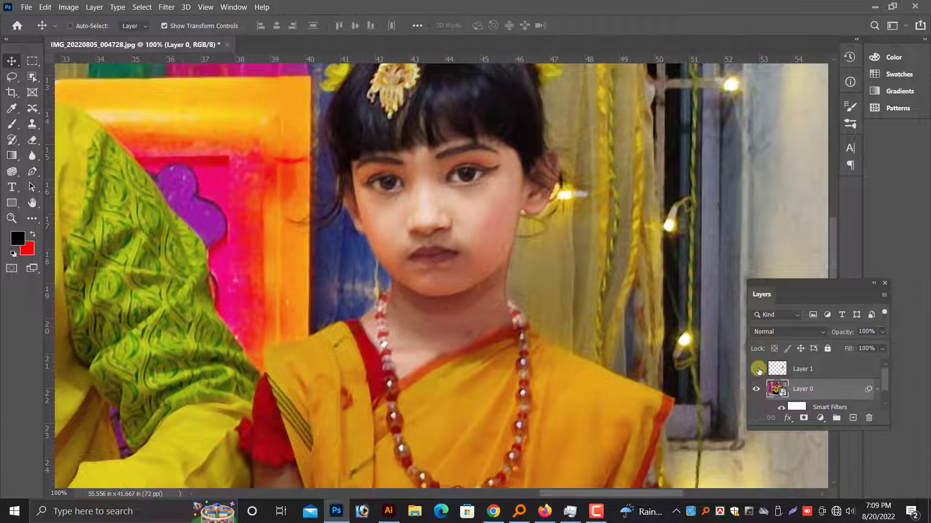
click(758, 369)
click(757, 370)
Select Layer 0, the full photo, as the layer for isolating the girl's arms and hands.
scroll(502, 256, down, 2)
key(ctrl+minus)
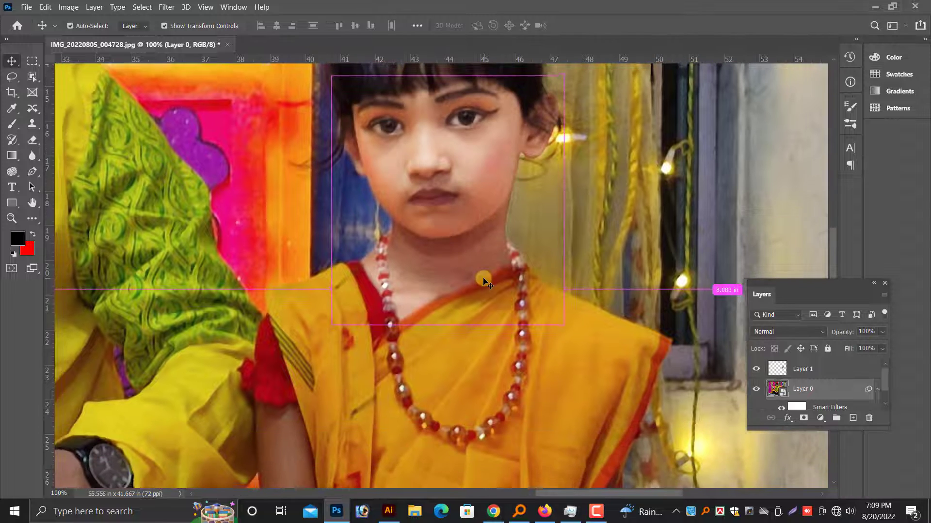
scroll(485, 284, down, 3)
right_click(477, 328)
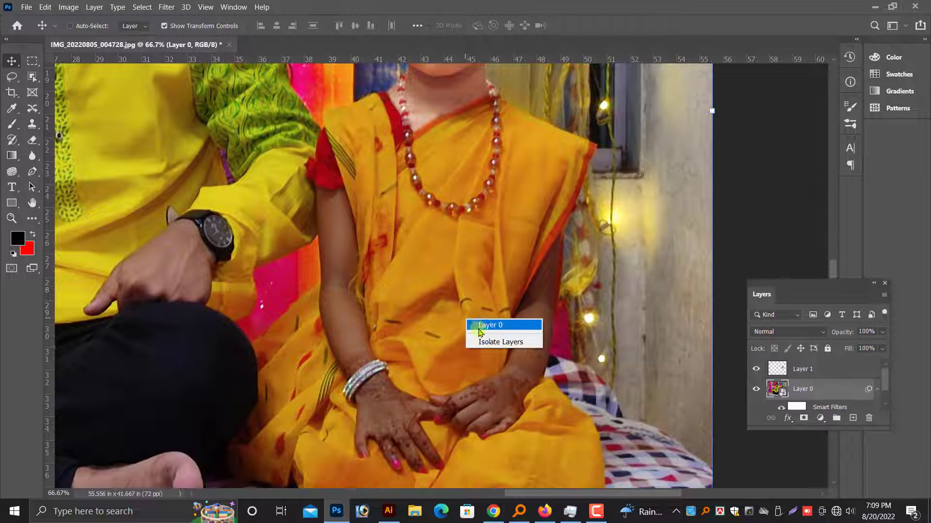
click(485, 326)
scroll(478, 368, up, 1)
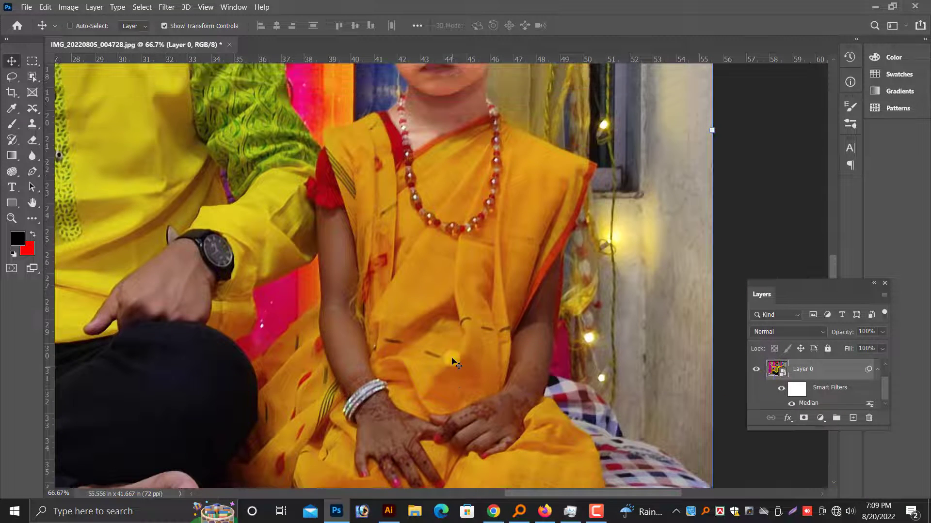
scroll(391, 340, up, 1)
scroll(391, 345, down, 1)
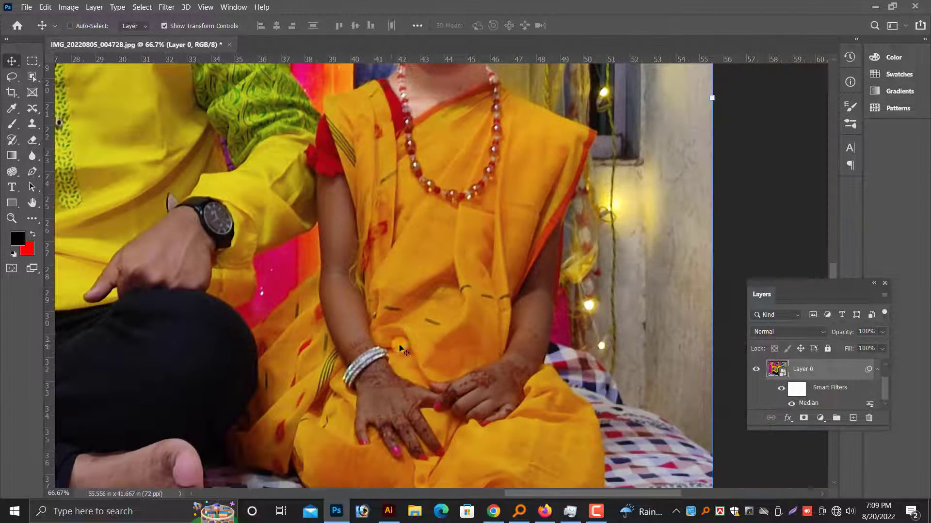
scroll(391, 390, up, 1)
Start a Pen path on the girl's arm beside the man, following the red sleeve hem and the upper arm's inner edge.
click(33, 172)
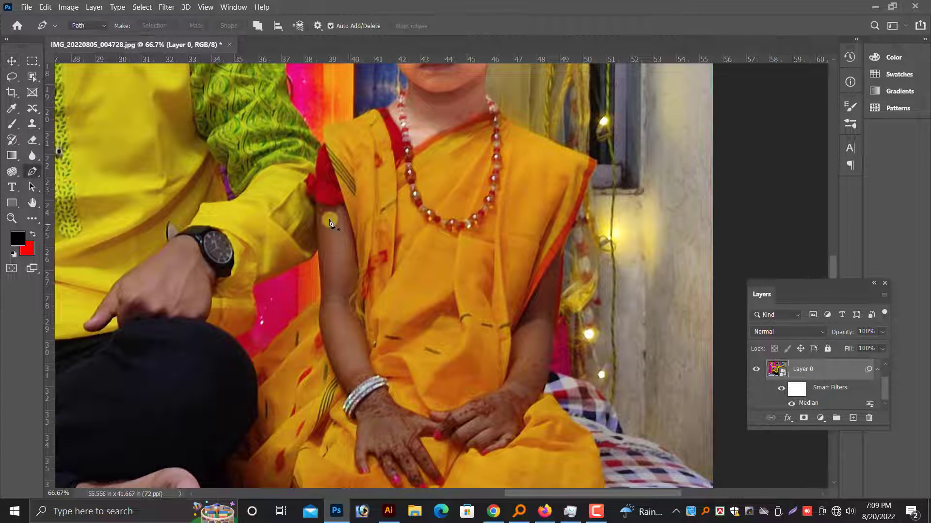
key(ctrl+plus)
scroll(253, 200, up, 1)
click(251, 195)
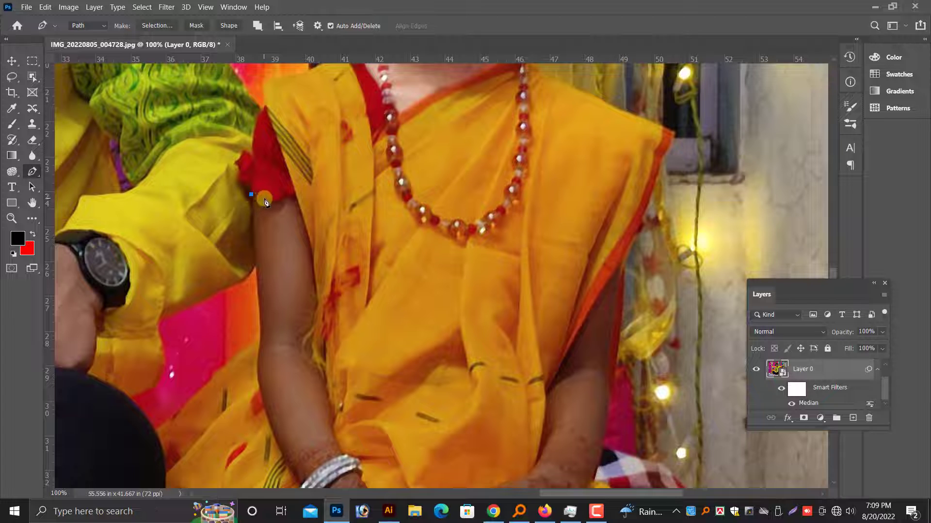
click(304, 218)
scroll(306, 223, down, 1)
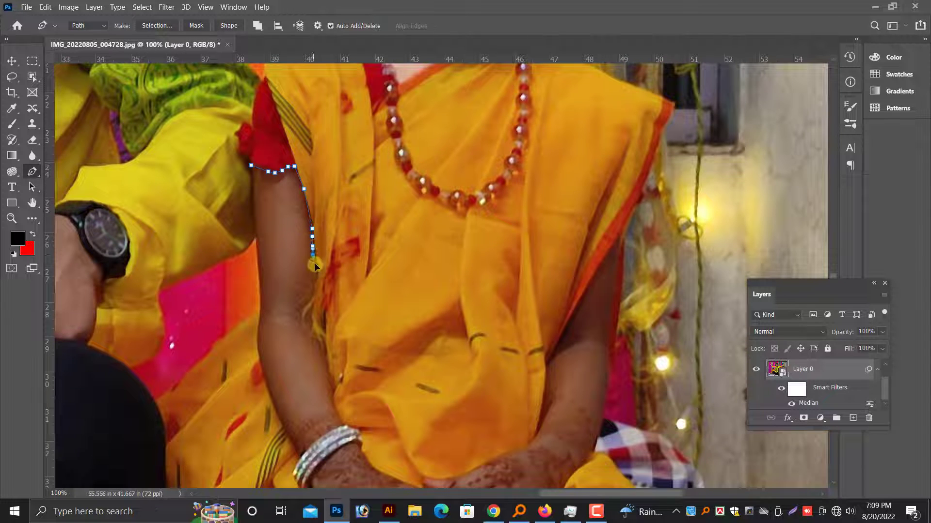
Continue the Pen path down the inner edge of the forearm and around the bangles.
click(320, 345)
scroll(326, 351, down, 1)
click(335, 354)
scroll(333, 354, down, 1)
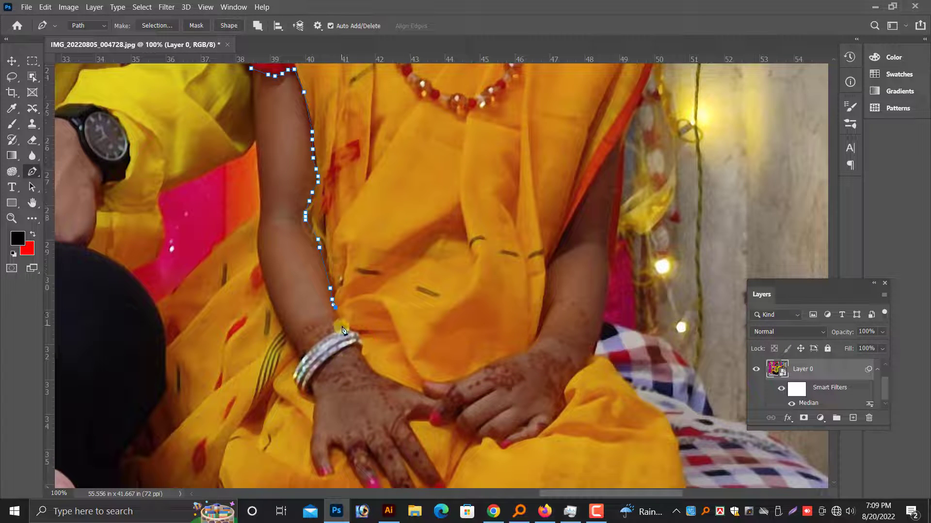
Trace the path along the upper edges of both hands, from the bangles to the opposite wrist.
click(380, 375)
click(402, 387)
click(420, 390)
click(418, 383)
click(426, 378)
click(474, 373)
click(486, 367)
click(501, 362)
click(513, 352)
click(520, 350)
click(526, 348)
click(531, 341)
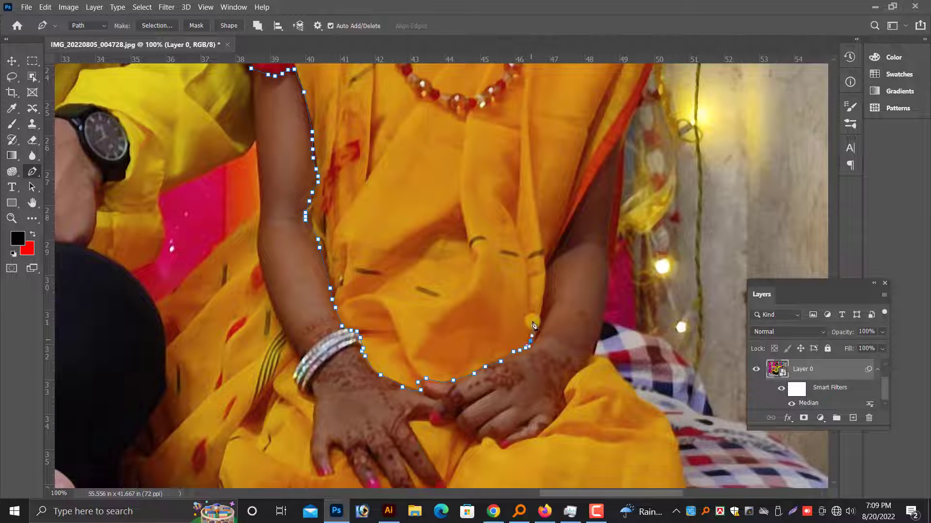
Continue the Pen path up the inner edge of the second forearm to the sari border and down the arm's outer edge.
click(540, 319)
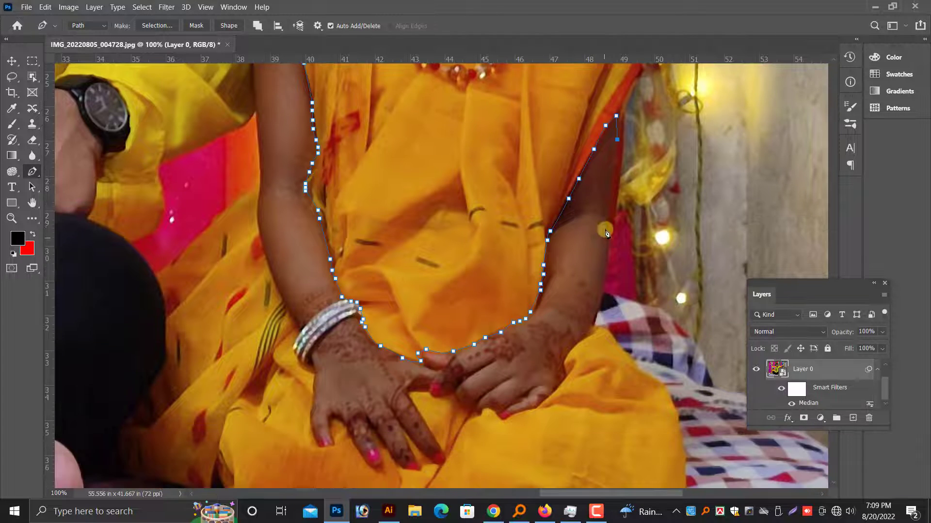
click(607, 223)
scroll(601, 257, down, 1)
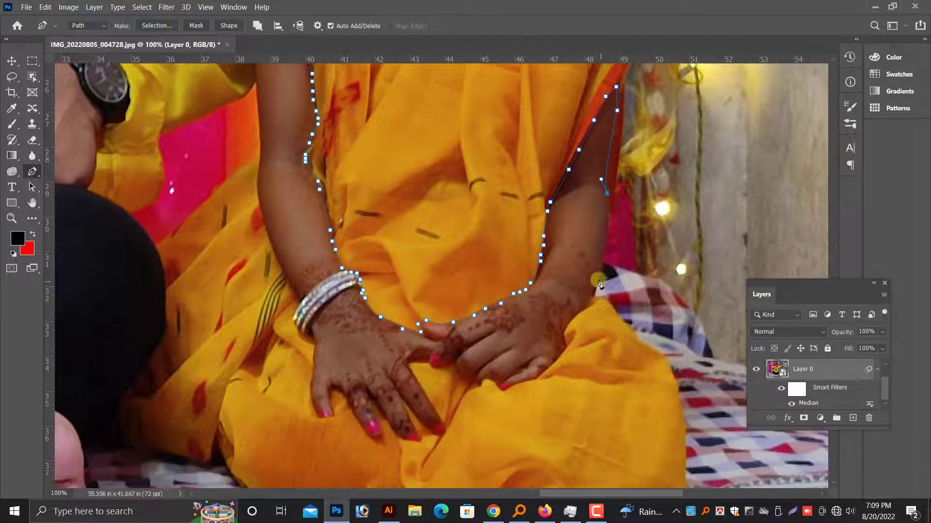
click(597, 282)
click(591, 300)
click(590, 308)
Trace the Pen path from the outer wrist around the underside of the hand and its folded fingers.
scroll(588, 308, down, 1)
click(574, 300)
click(565, 309)
click(493, 362)
click(474, 359)
click(453, 347)
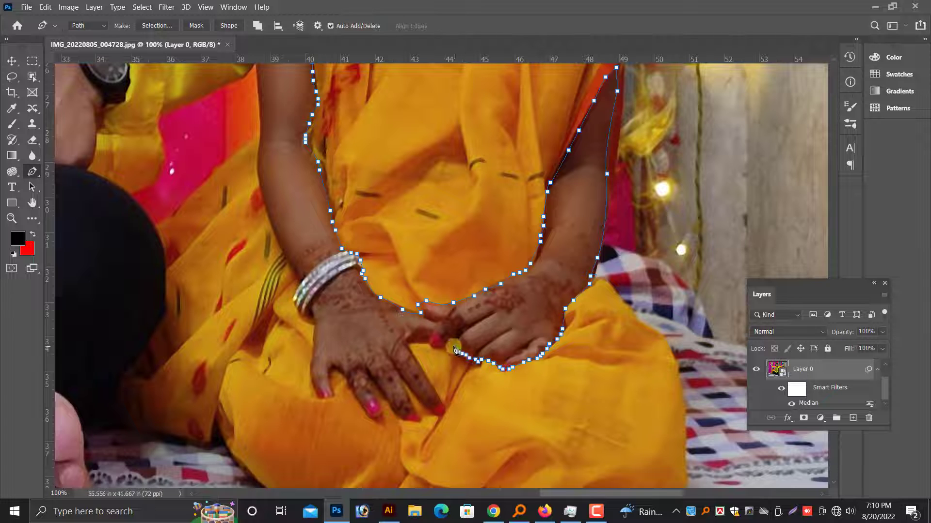
Extend the path under the thumb of the bangled hand and around its index finger.
click(436, 349)
click(407, 345)
click(429, 378)
click(439, 396)
click(445, 402)
click(444, 411)
click(433, 414)
click(416, 411)
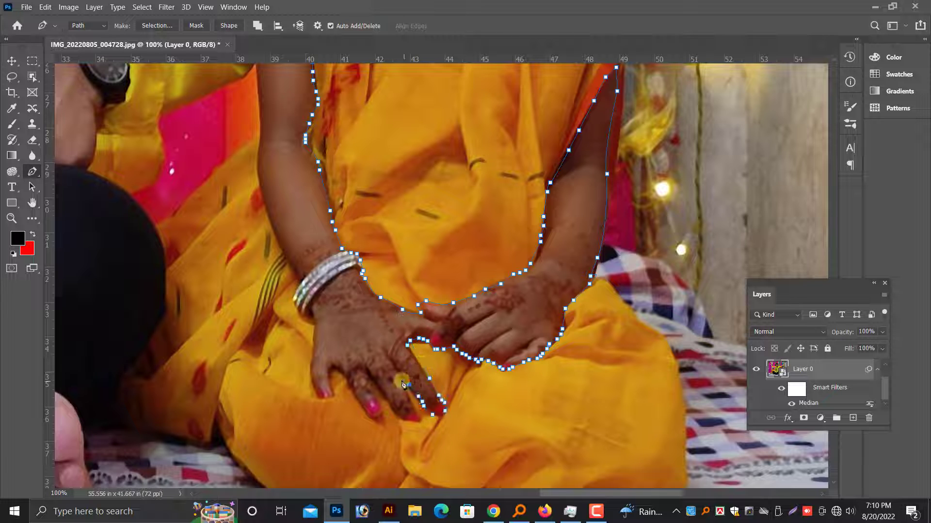
Outline the two middle fingers of the bangled hand, following the gaps between them.
click(421, 403)
click(418, 396)
click(409, 385)
click(399, 379)
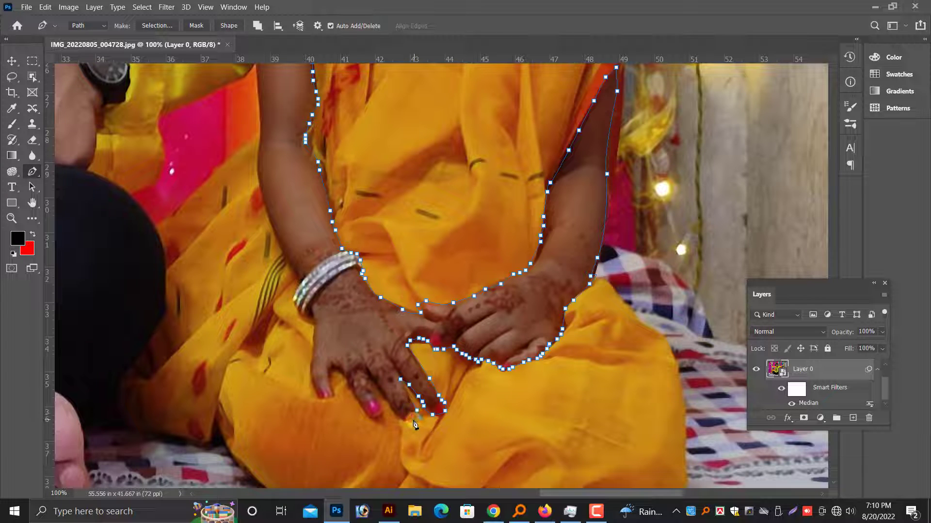
click(347, 388)
click(340, 374)
click(333, 369)
Trace around the little finger and up the outer edge of the bangled hand.
click(334, 395)
click(318, 395)
click(312, 379)
click(313, 351)
Continue the path up the outer edge of the forearm and upper arm toward the red sleeve.
drag(271, 232, 396, 382)
click(396, 372)
click(386, 336)
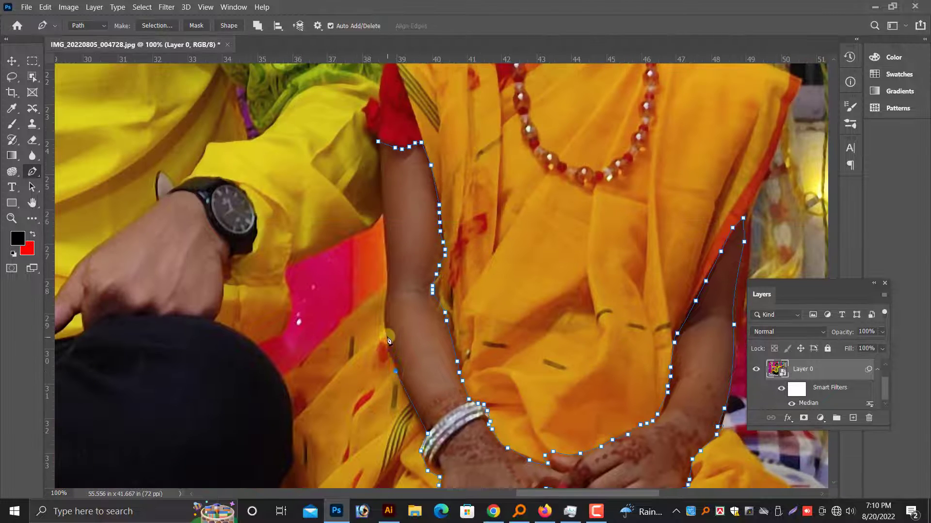
click(382, 310)
click(385, 303)
click(385, 290)
click(388, 275)
click(386, 250)
Turn the arms-and-hands path into a selection feathered by 4 pixels and copy it to a new layer.
click(451, 215)
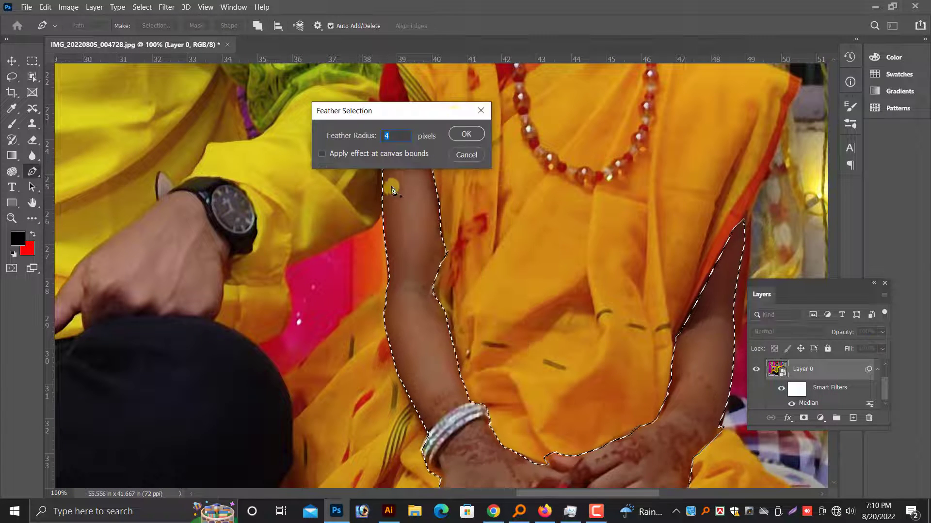
click(465, 133)
key(ctrl+j)
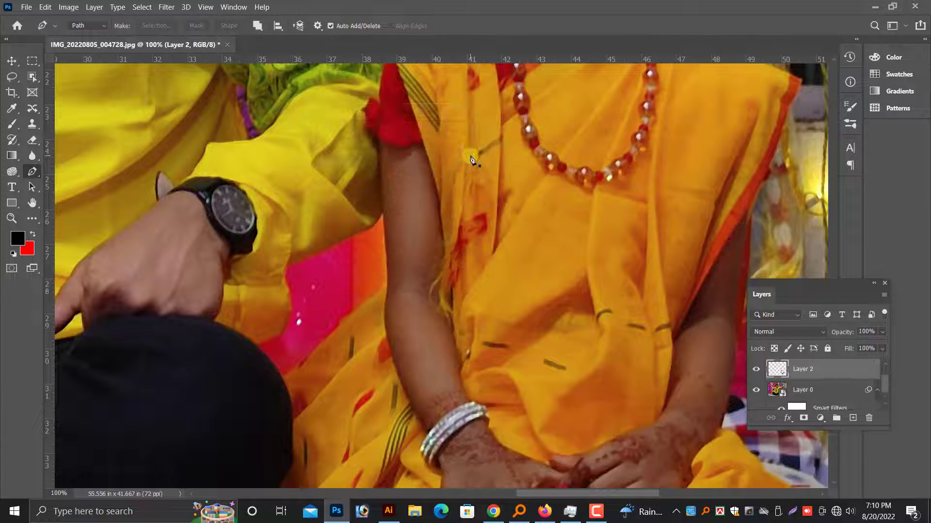
Open the Camera Raw Filter on the new arms-and-hands layer.
click(12, 60)
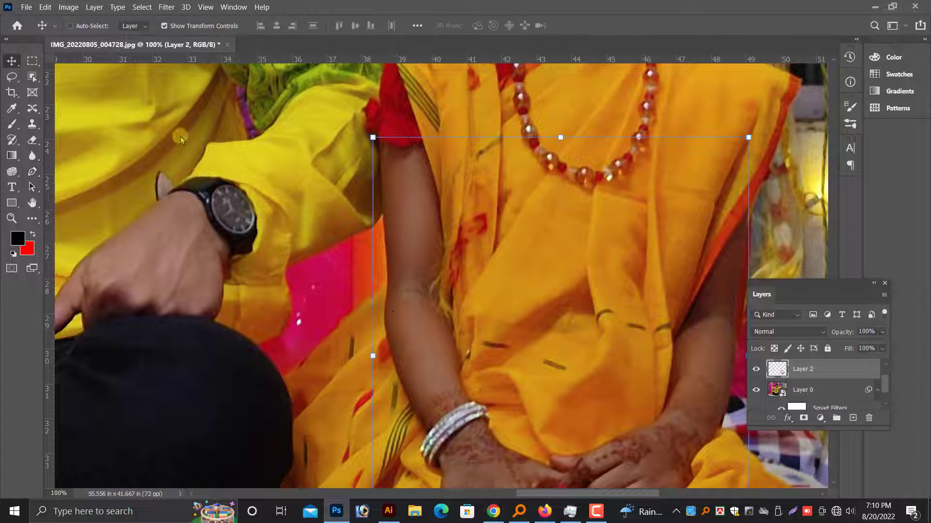
scroll(402, 316, up, 5)
key(ctrl+minus)
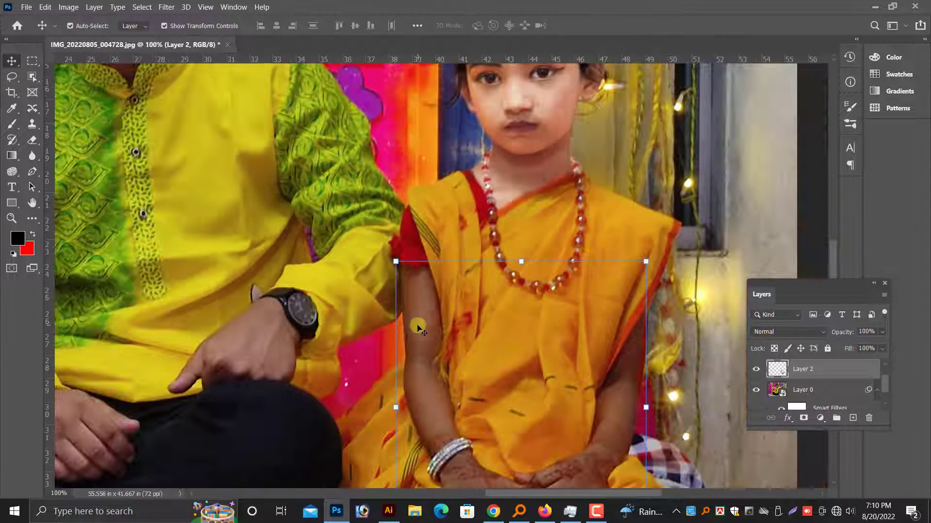
drag(555, 230, 472, 243)
key(ctrl+minus)
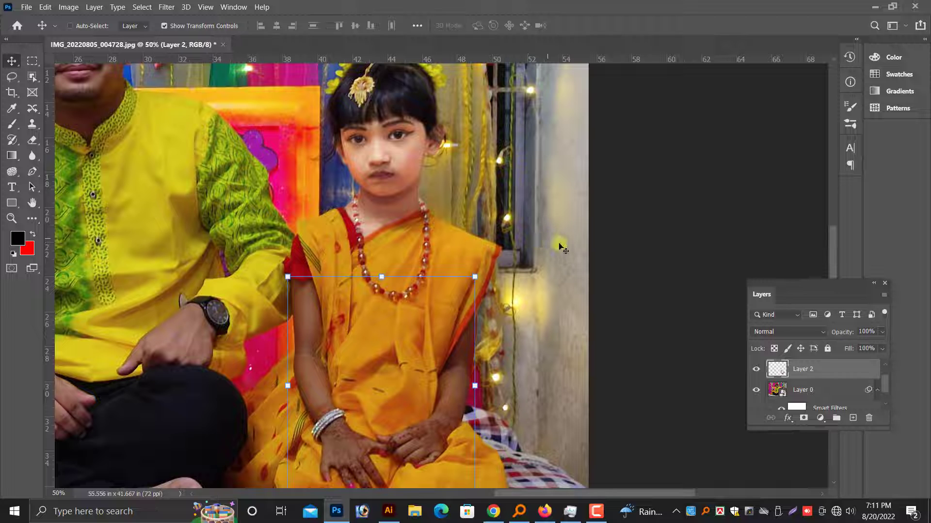
click(166, 7)
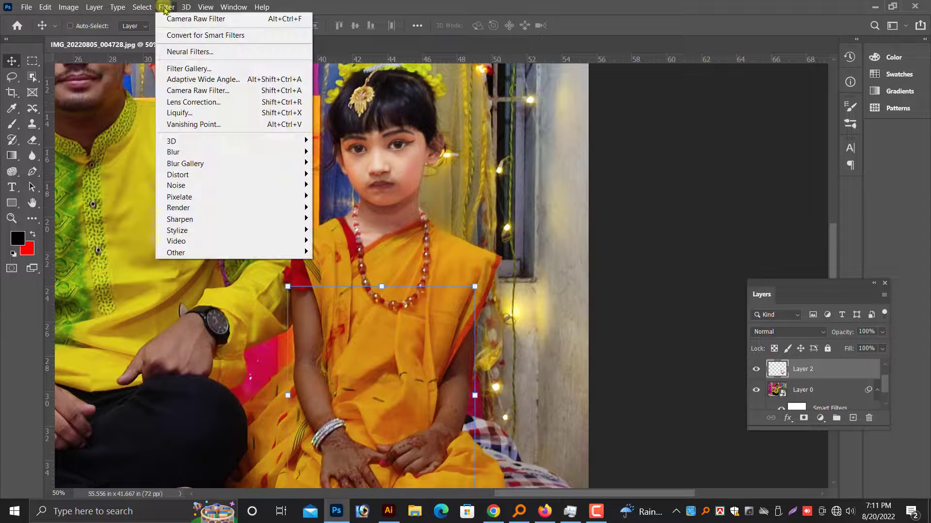
click(193, 91)
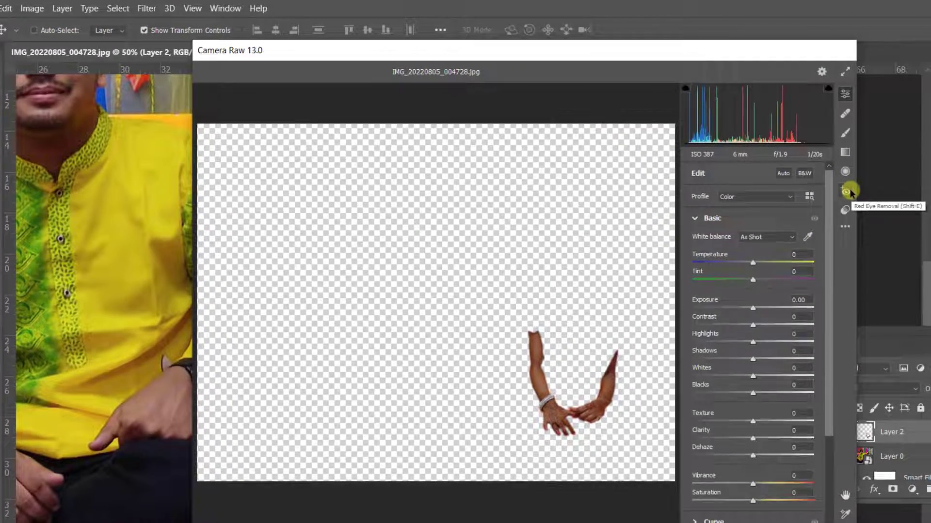
Apply the user preset "effect" to the girl's arms and hands in Camera Raw.
click(849, 182)
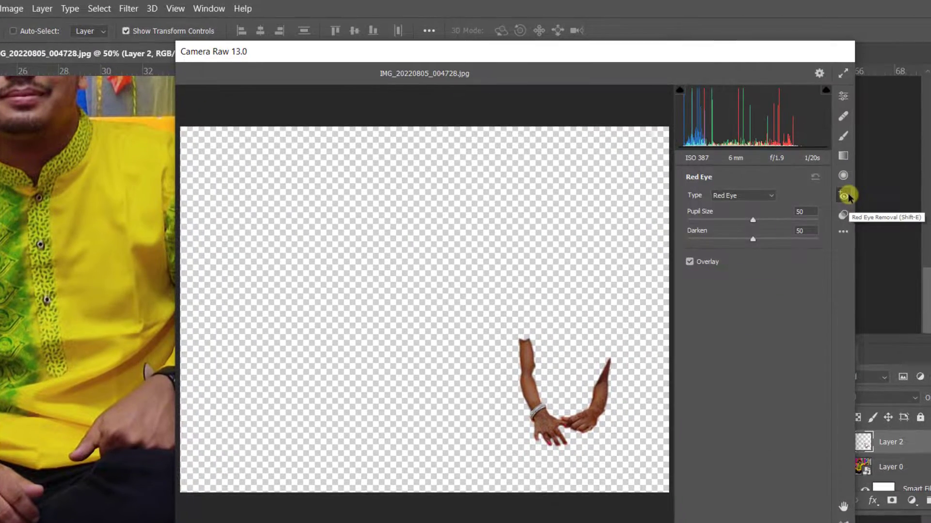
click(845, 176)
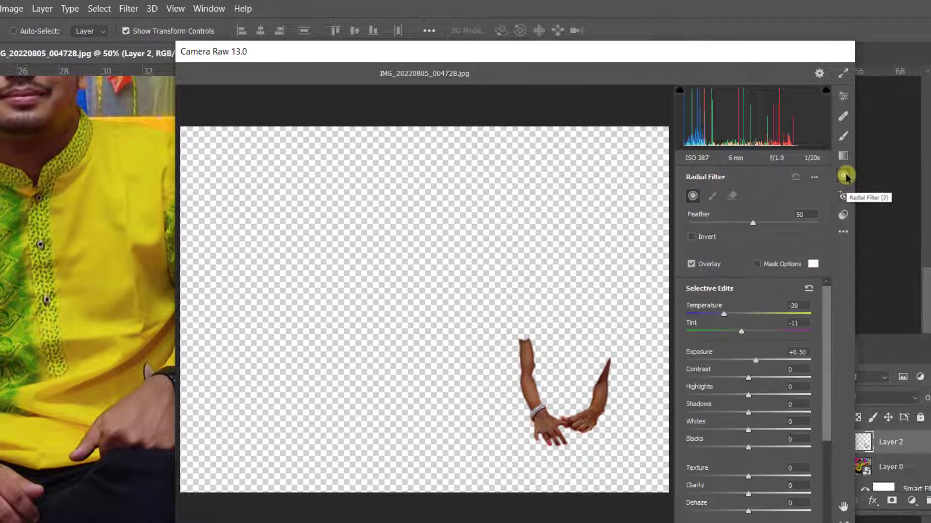
click(842, 213)
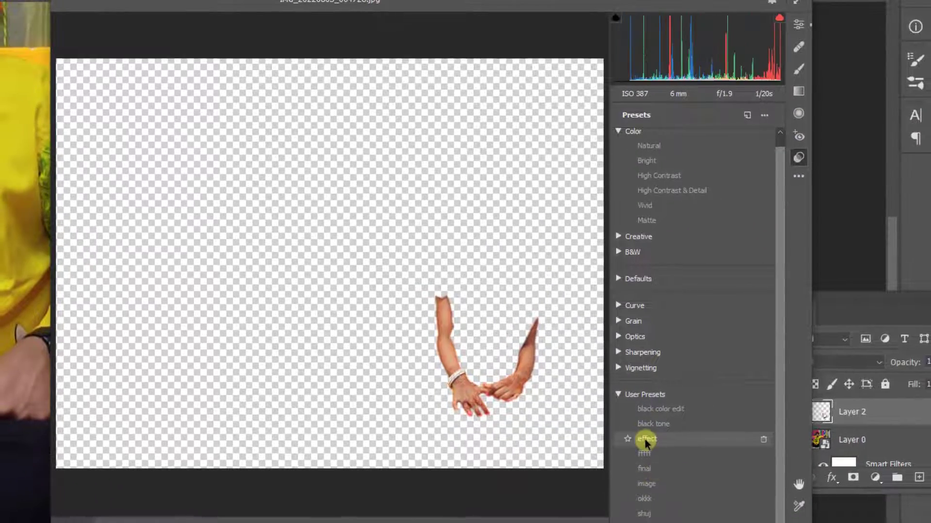
click(644, 440)
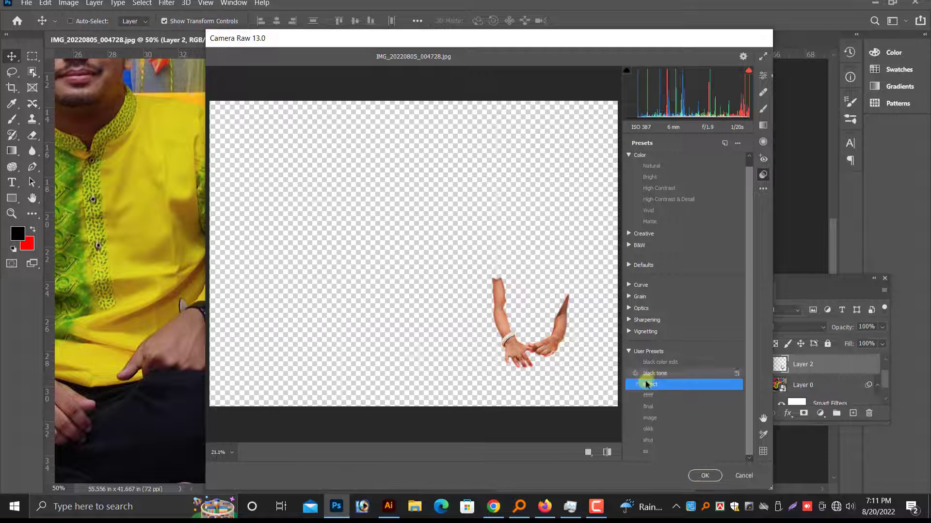
click(704, 476)
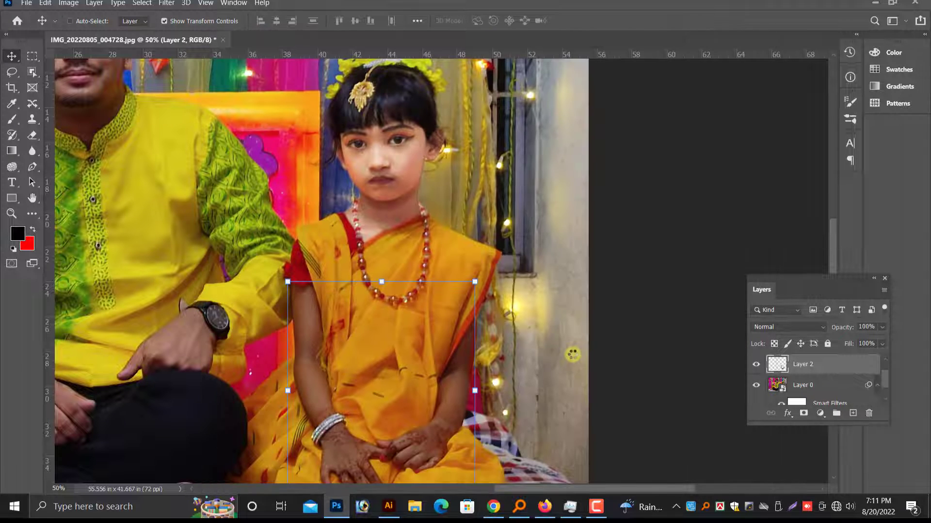
Examine the girl's corrected arms against her face and the rest of the family photo.
scroll(572, 355, up, 1)
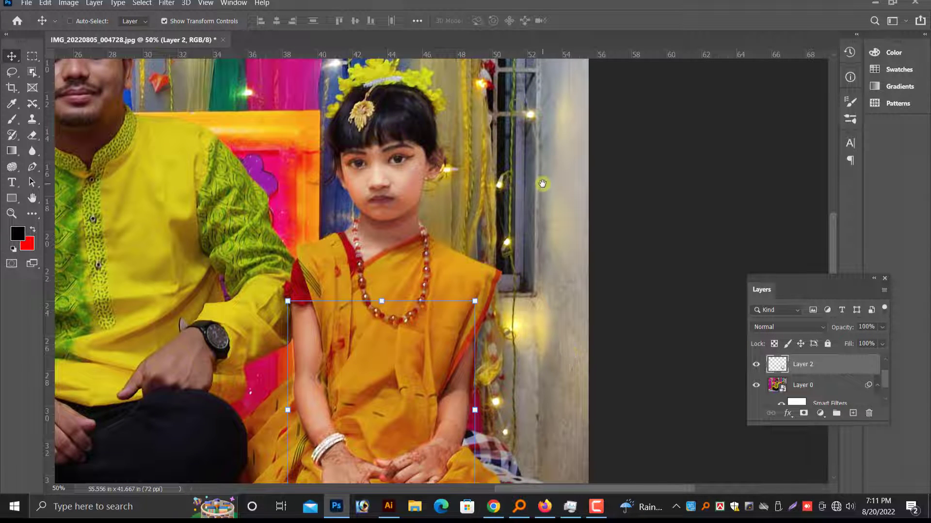
drag(543, 184, 536, 237)
drag(260, 251, 632, 358)
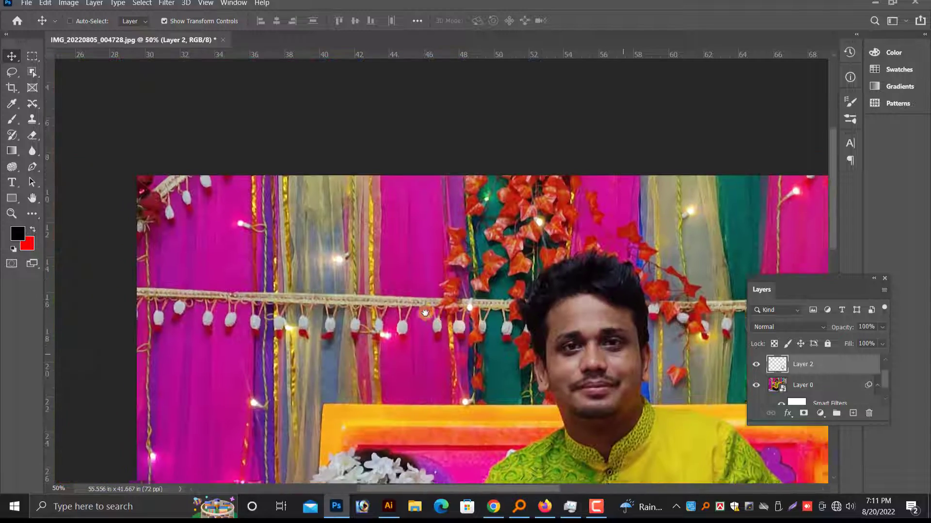
drag(425, 312, 443, 312)
drag(515, 192, 537, 151)
scroll(457, 287, down, 5)
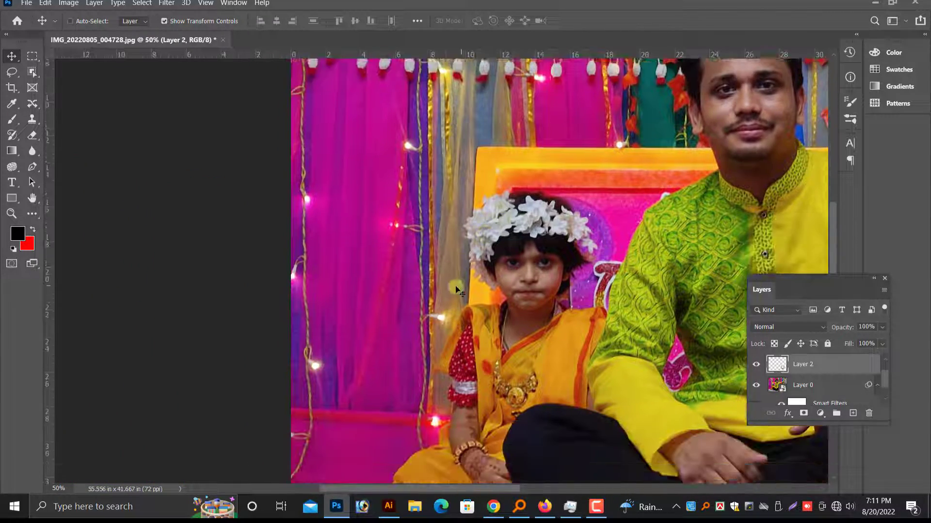
key(ctrl+plus)
drag(590, 243, 458, 346)
key(ctrl+minus)
key(ctrl+minus)
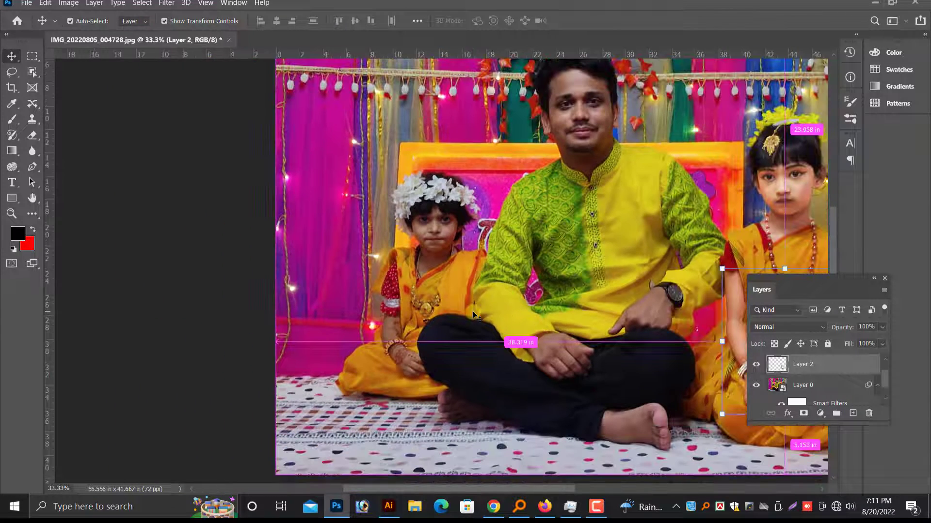
drag(645, 236, 426, 254)
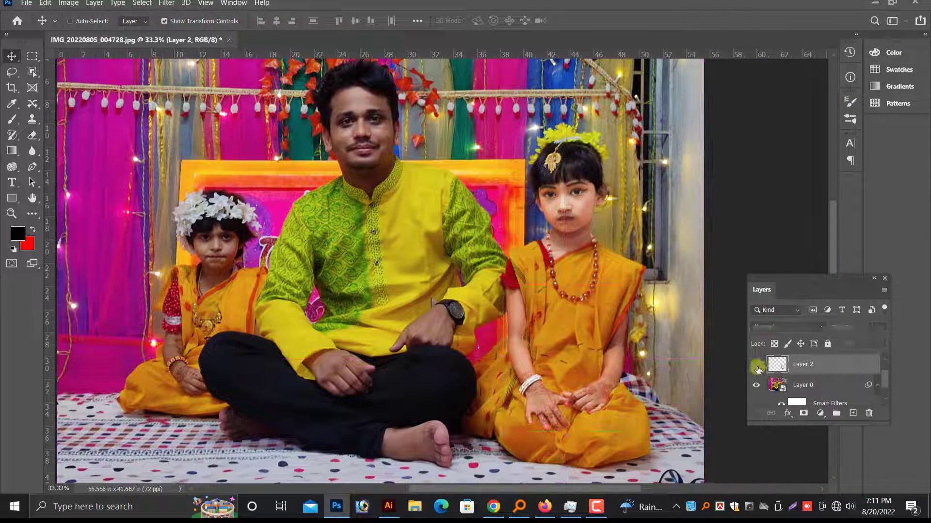
scroll(582, 315, up, 2)
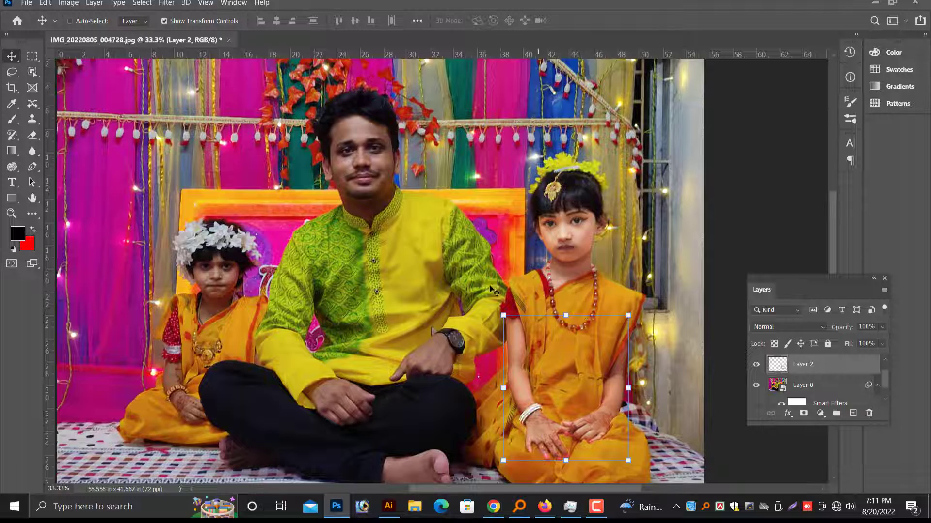
Select Layer 0, the full photo, as the layer for isolating the man's face.
key(ctrl+plus)
drag(319, 303, 327, 348)
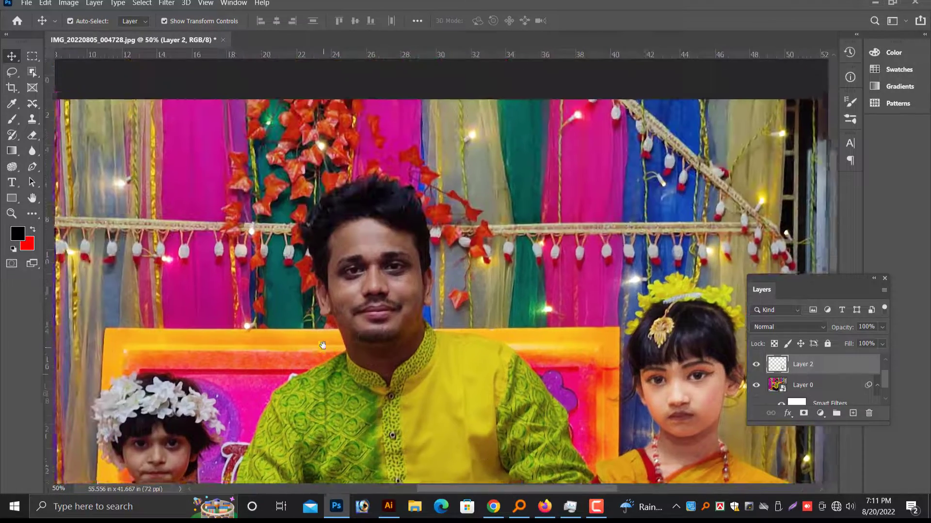
drag(600, 283, 426, 187)
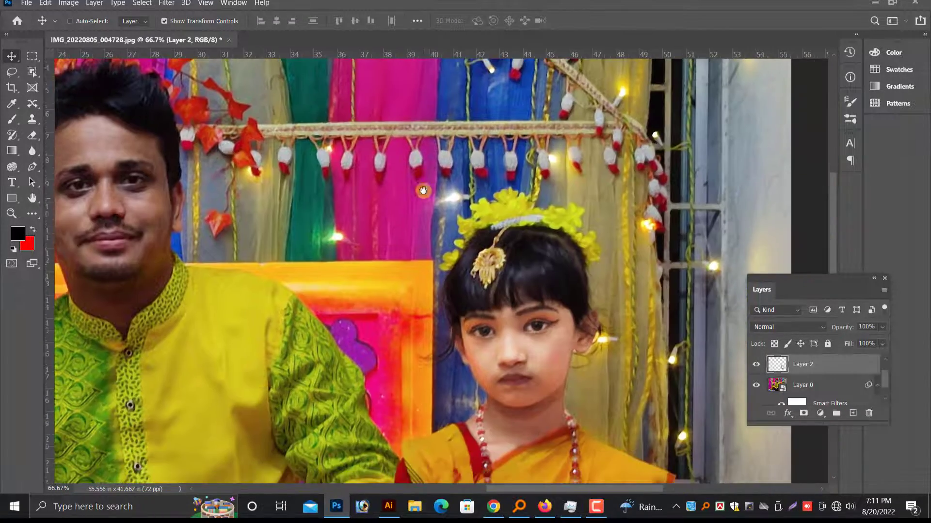
drag(422, 298, 613, 358)
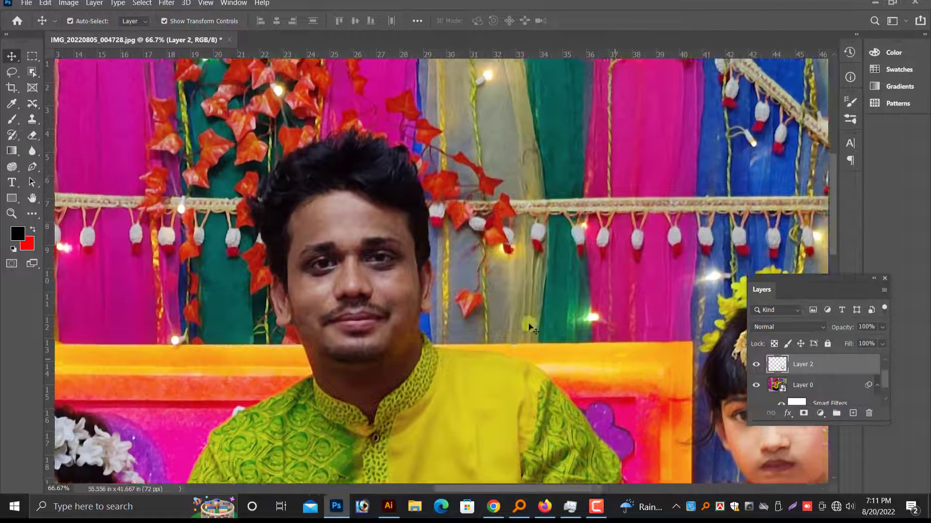
key(ctrl+plus)
right_click(366, 286)
click(387, 295)
scroll(385, 301, up, 1)
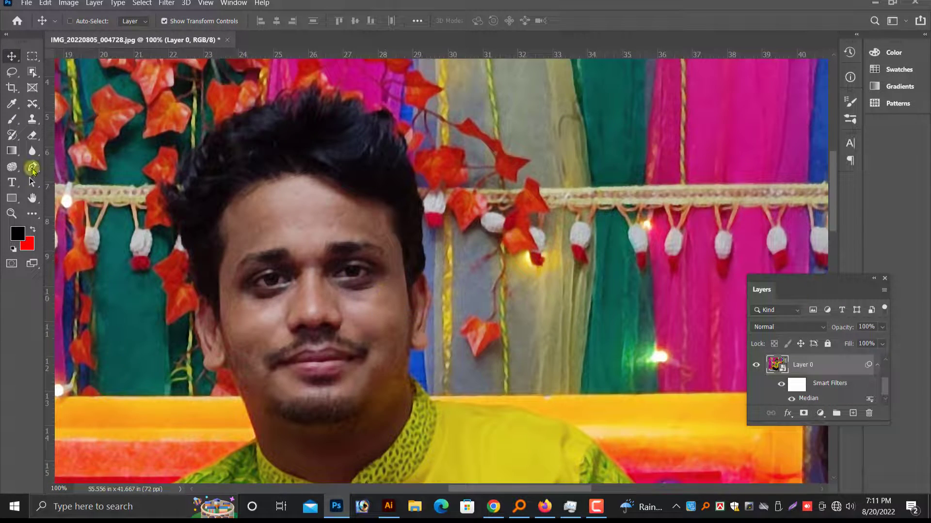
Start a Pen path at the man's temple, following his hairline across the forehead and down to the opposite ear.
click(32, 167)
key(ctrl+plus)
click(225, 266)
click(487, 133)
scroll(552, 143, down, 1)
click(592, 244)
click(609, 325)
scroll(611, 272, down, 1)
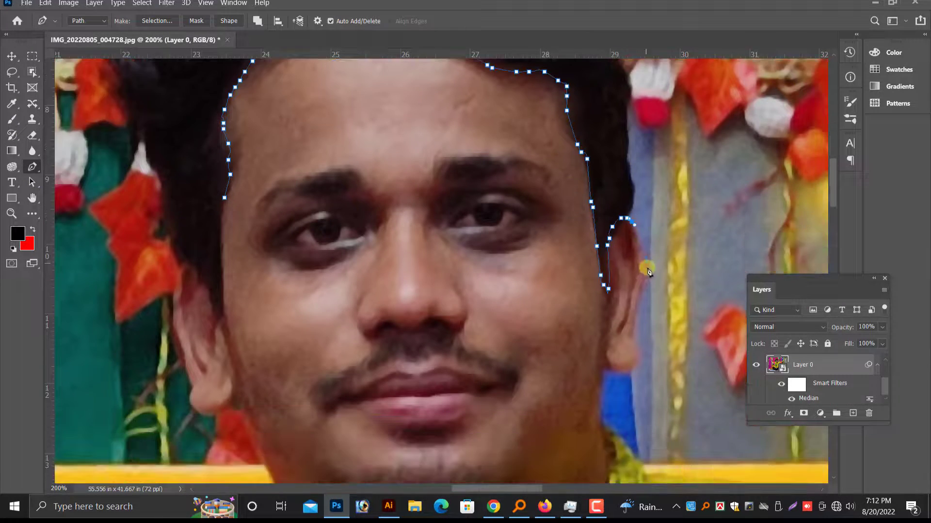
Continue the path around the ear, down the jaw and neck, and along the kurta's collar opening.
click(634, 371)
scroll(603, 367, down, 6)
click(607, 299)
scroll(605, 310, down, 3)
click(525, 338)
click(389, 374)
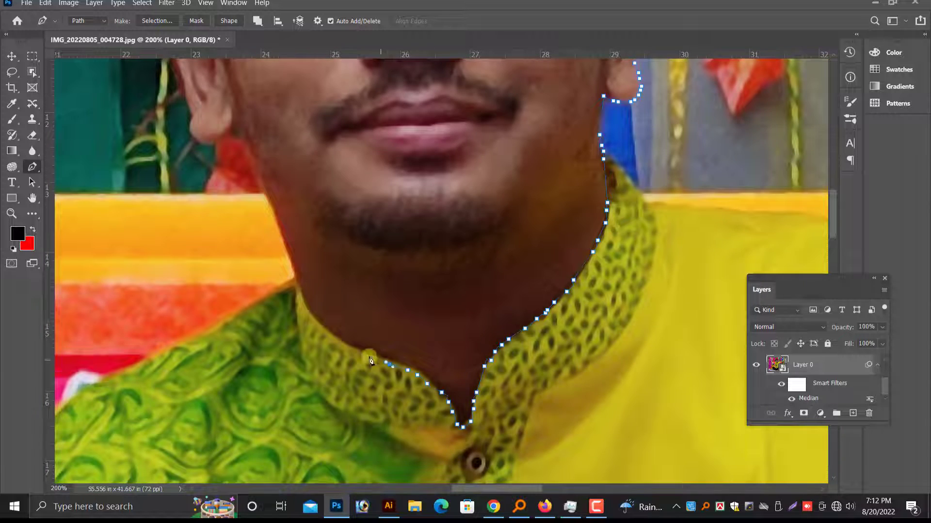
Complete the path along the remaining collar and up the neck, jaw and other ear to the starting temple.
click(296, 295)
scroll(291, 286, up, 2)
scroll(256, 243, up, 8)
click(480, 243)
Convert the man's face and neck path into a selection and copy it to a new layer.
key(ctrl+Return)
key(ctrl+minus)
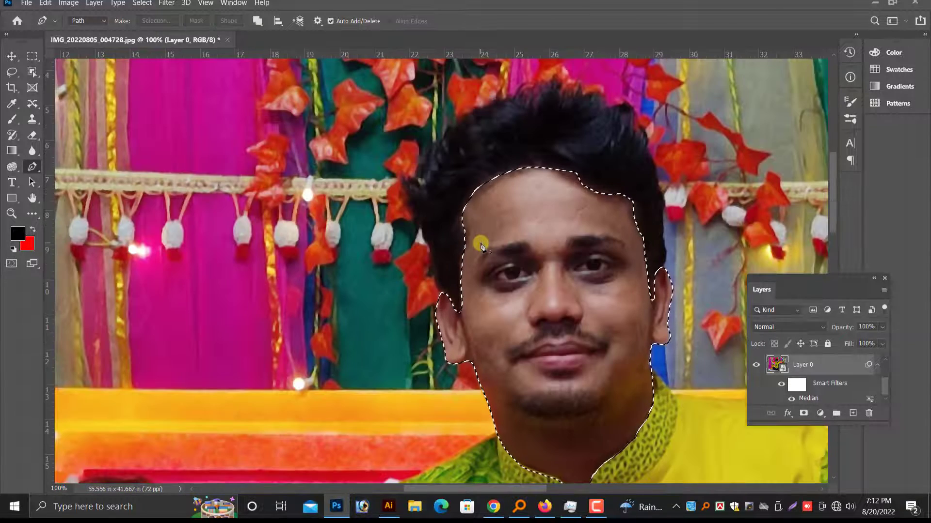
key(ctrl+j)
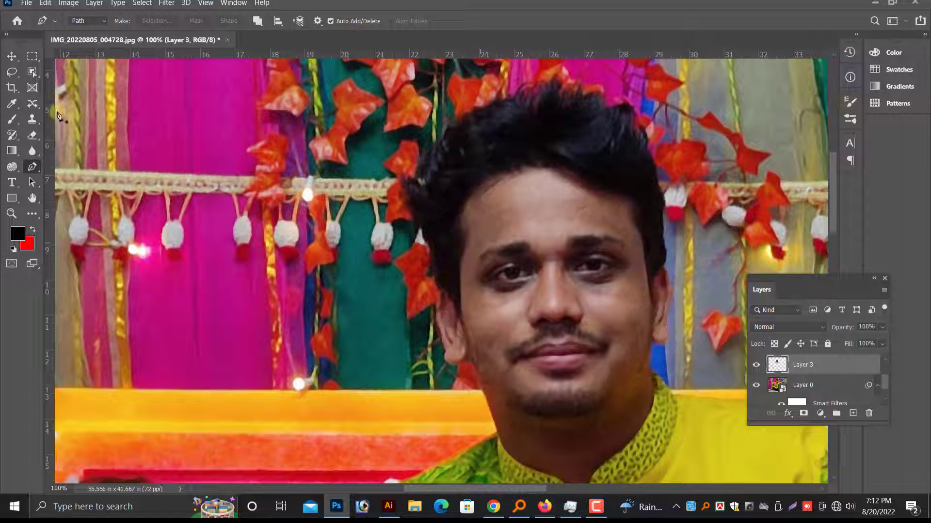
Try the user preset "effect" from the Camera Raw Filter on the man's face layer.
click(11, 57)
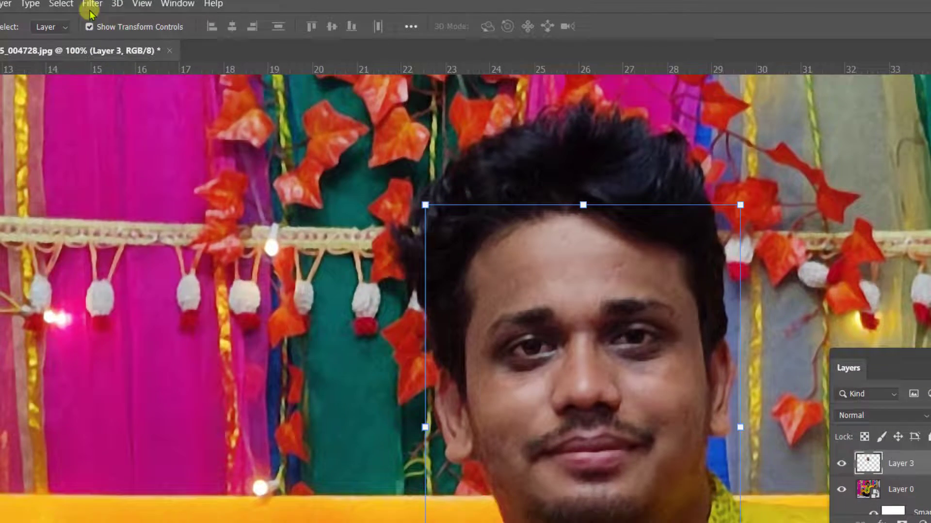
click(81, 3)
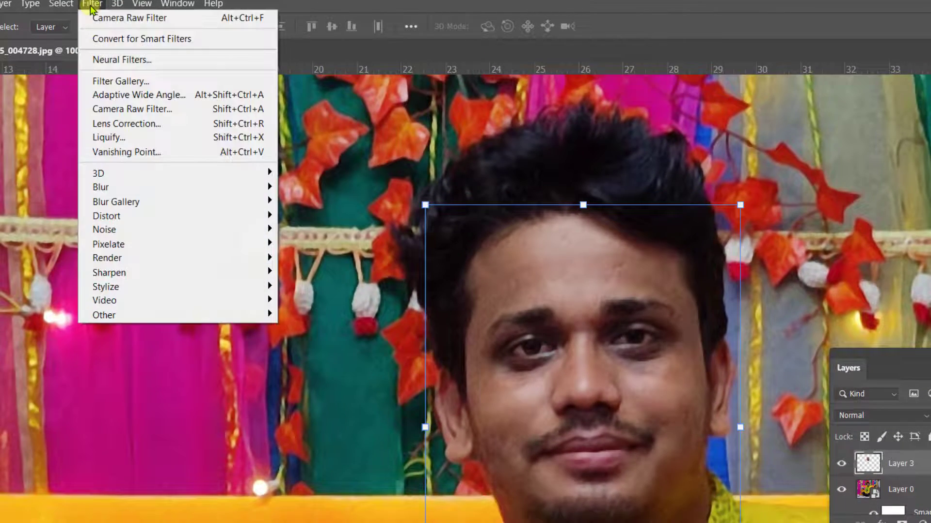
click(135, 107)
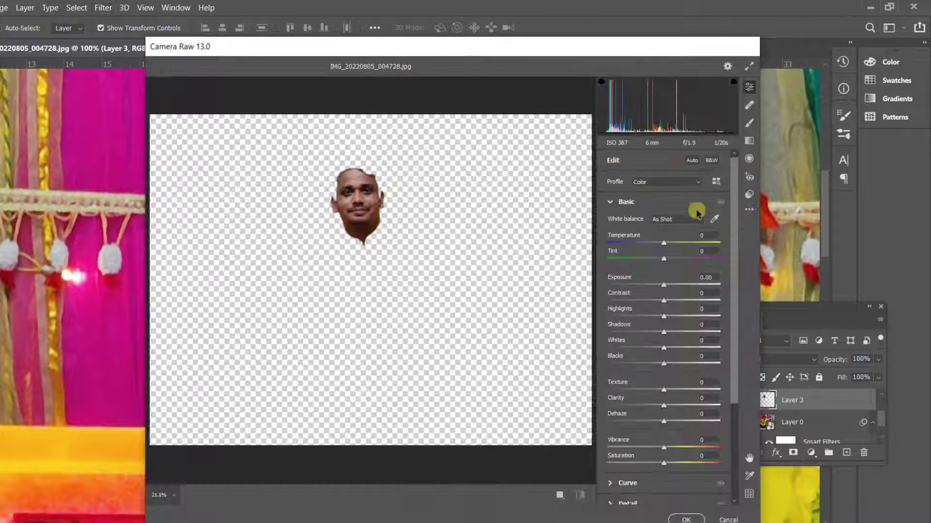
click(749, 194)
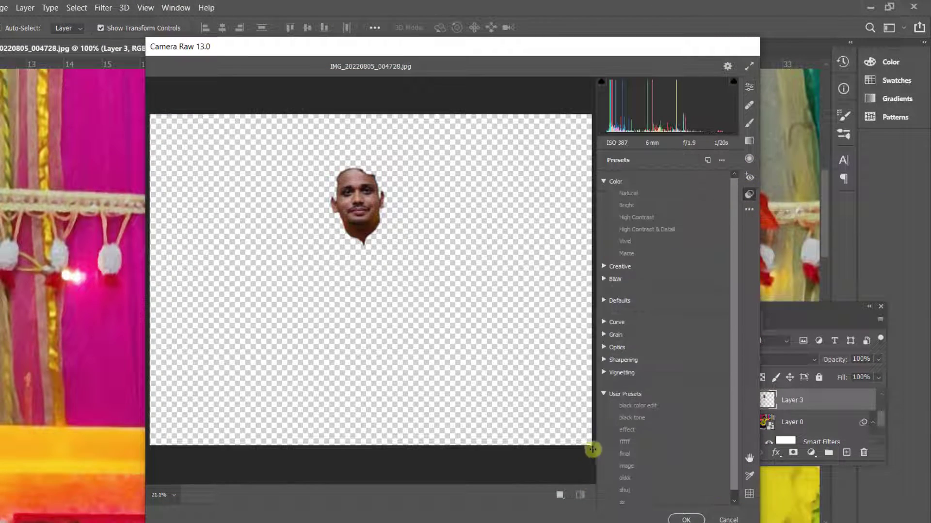
click(627, 430)
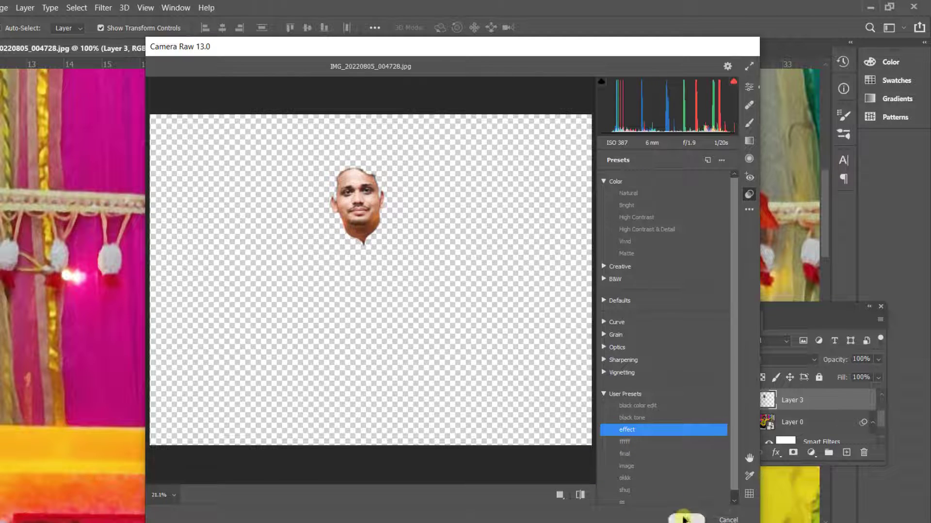
click(684, 518)
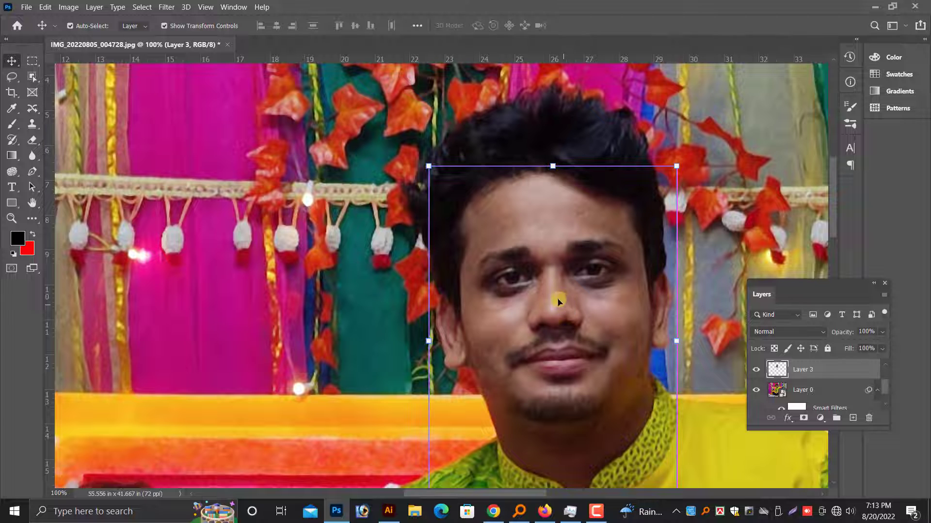
Try Auto Color on the man's face layer and undo it.
click(69, 6)
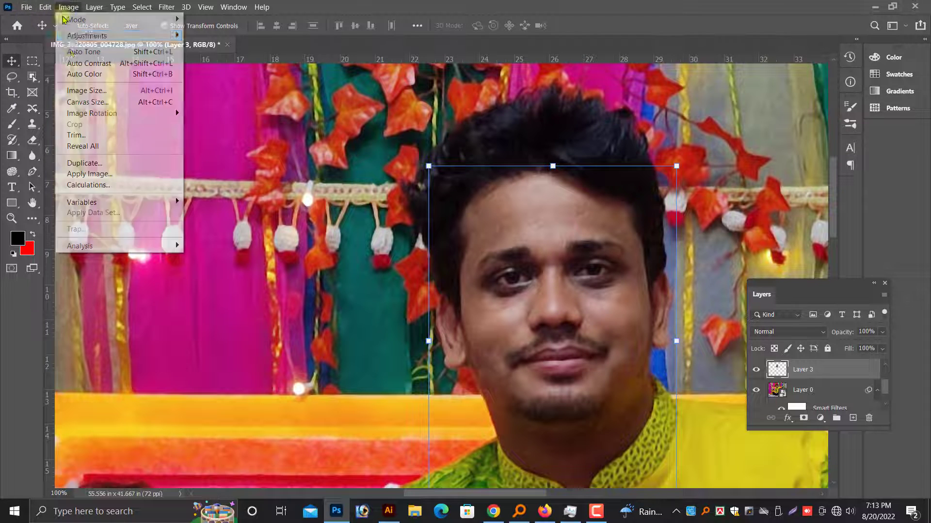
click(84, 74)
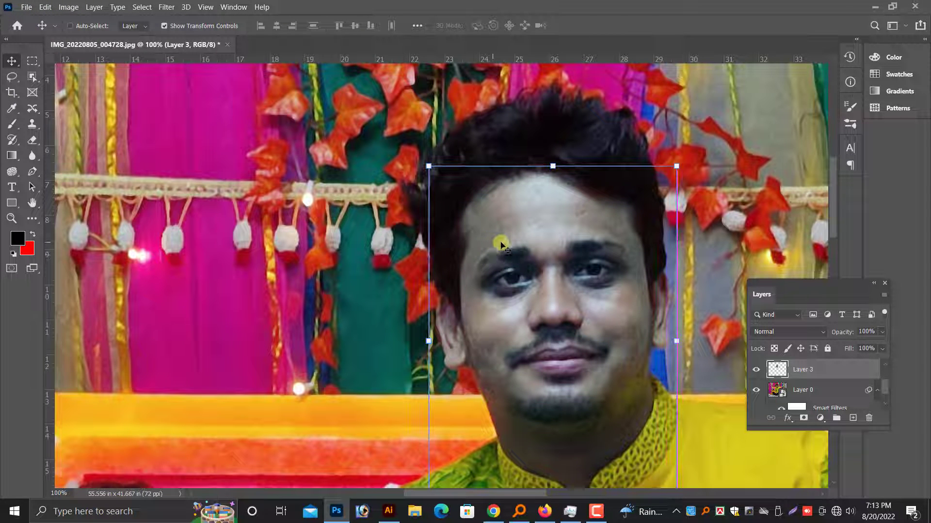
key(ctrl)
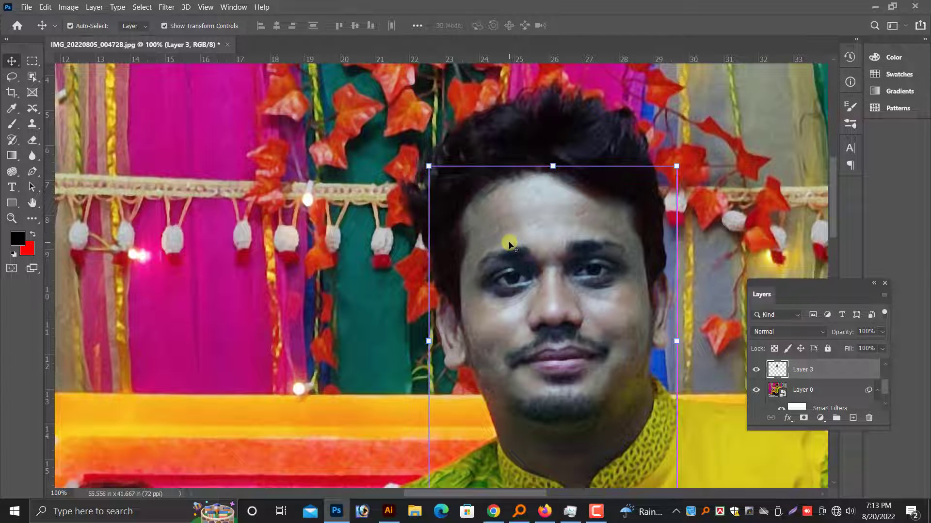
scroll(512, 248, down, 3)
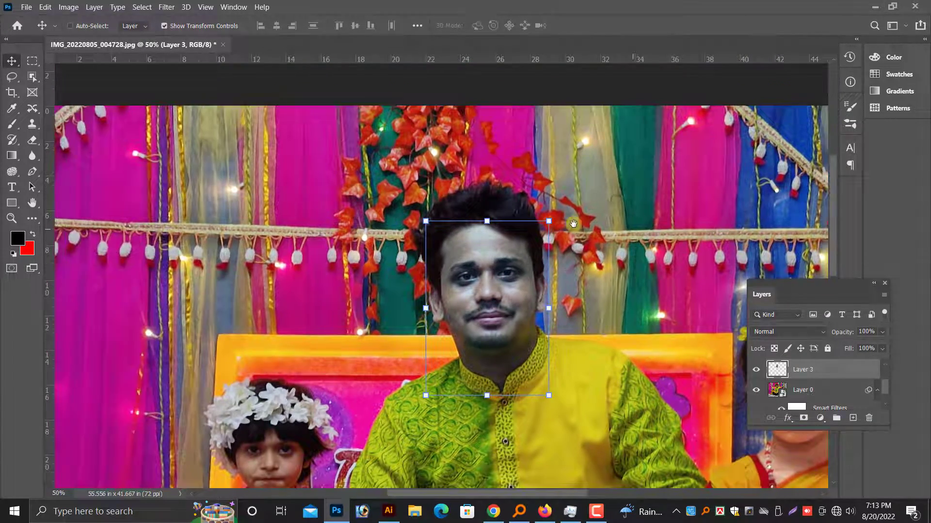
drag(573, 224, 450, 197)
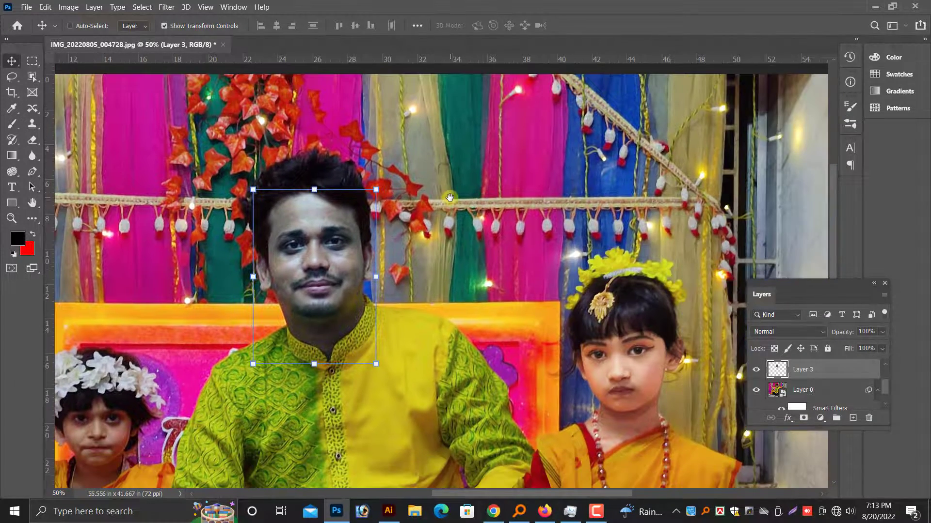
key(z)
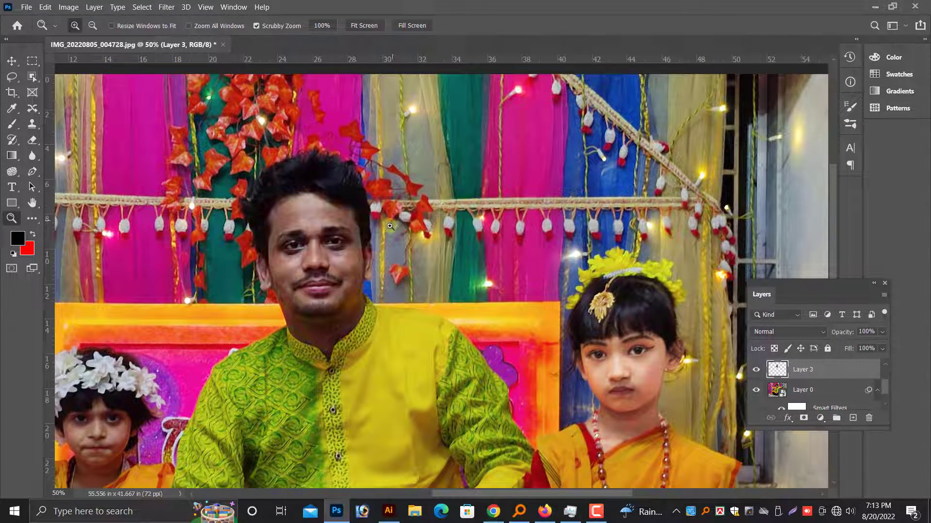
key(v)
Open the man's face layer in the Camera Raw Filter and set Temperature to +9.
scroll(407, 238, up, 1)
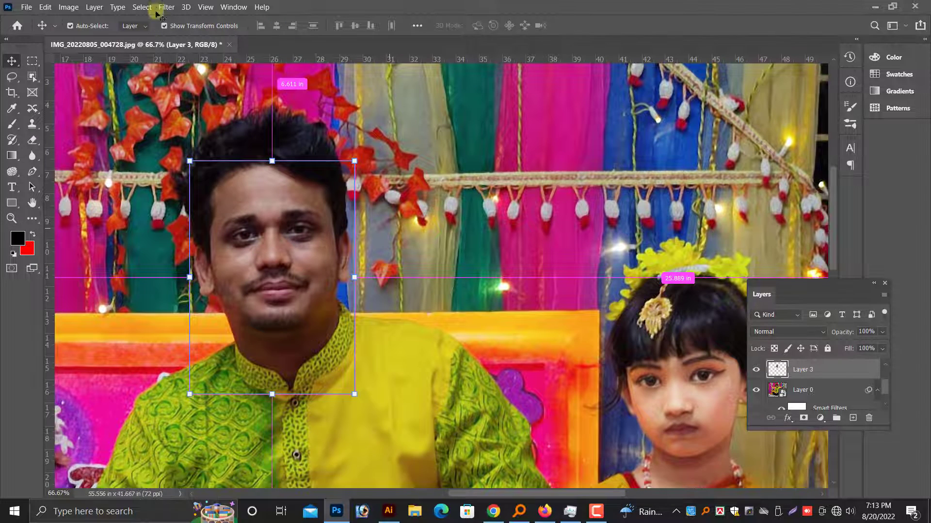
click(166, 7)
click(204, 90)
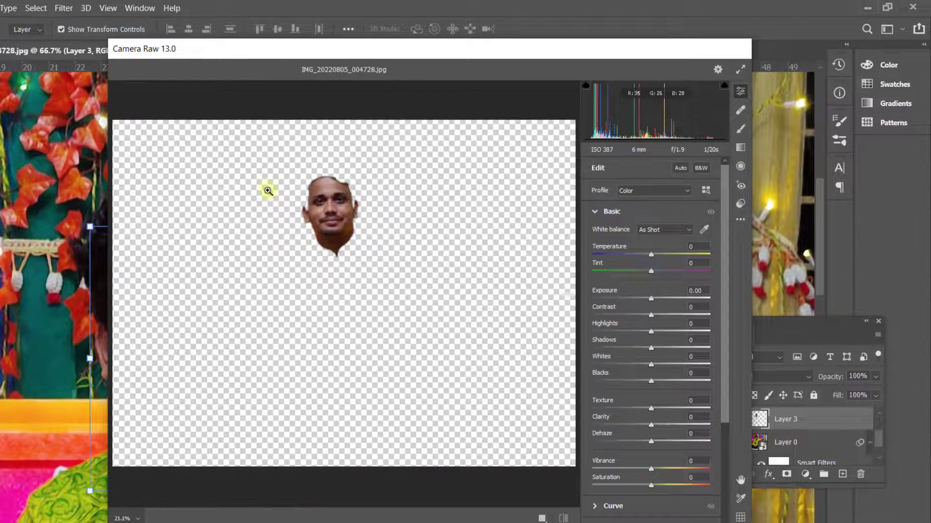
scroll(272, 222, up, 3)
scroll(375, 230, down, 2)
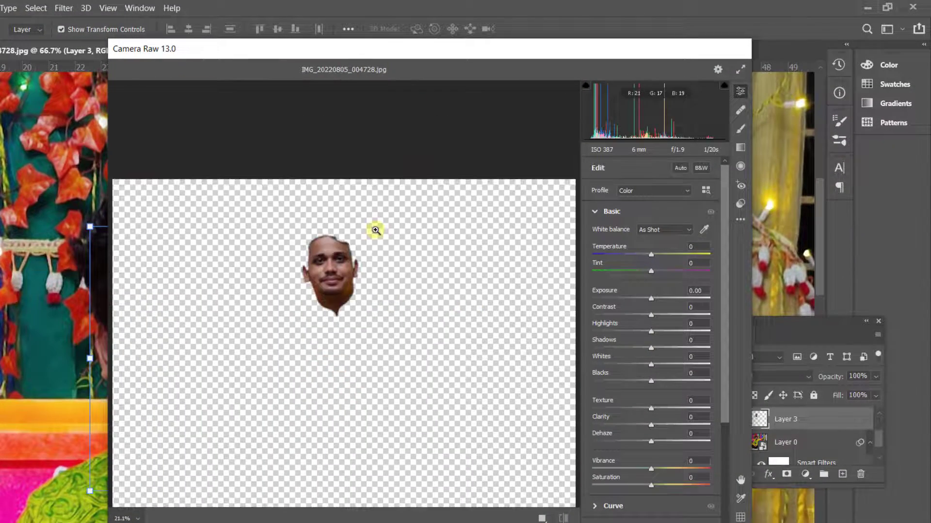
scroll(375, 229, up, 3)
drag(376, 226, 364, 344)
scroll(364, 342, up, 1)
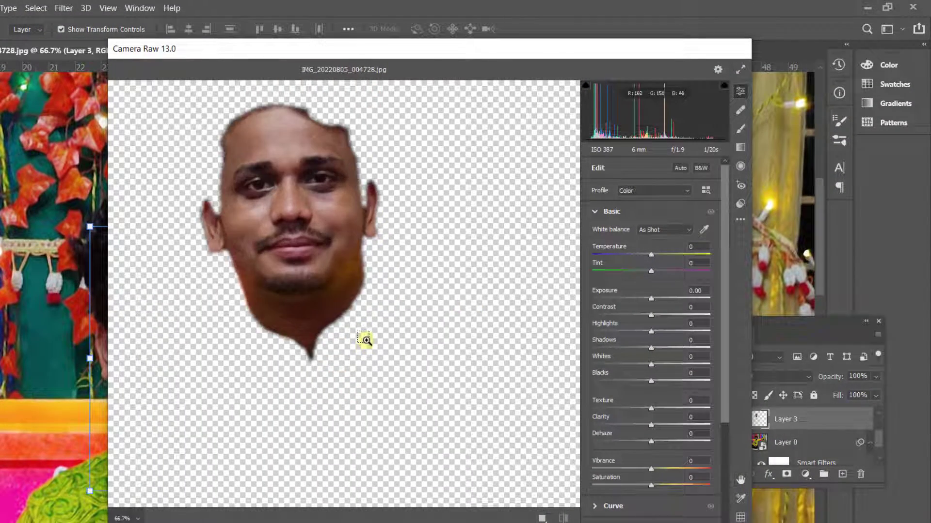
drag(407, 264, 432, 329)
scroll(434, 321, up, 1)
drag(650, 258, 654, 257)
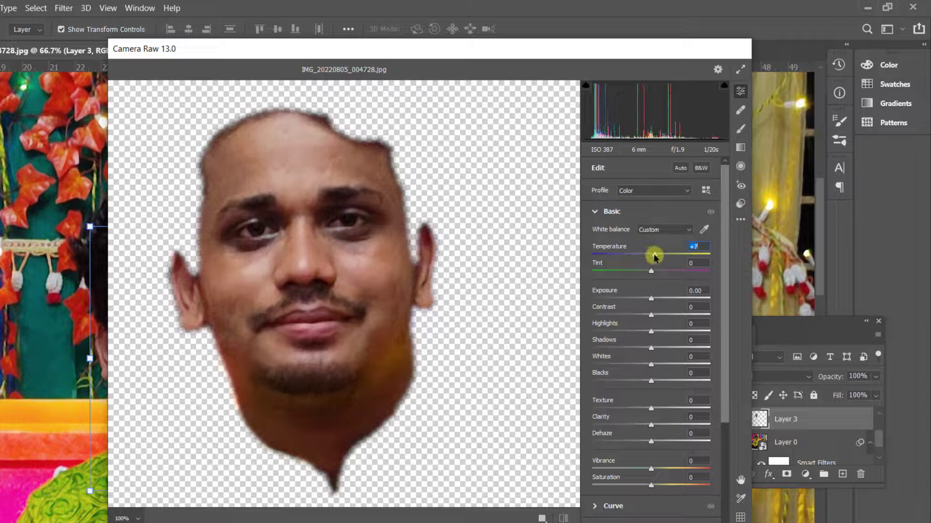
Brighten the face with Exposure +0.50, Contrast +3, Highlights +3, Shadows +31 and Whites +27.
click(658, 299)
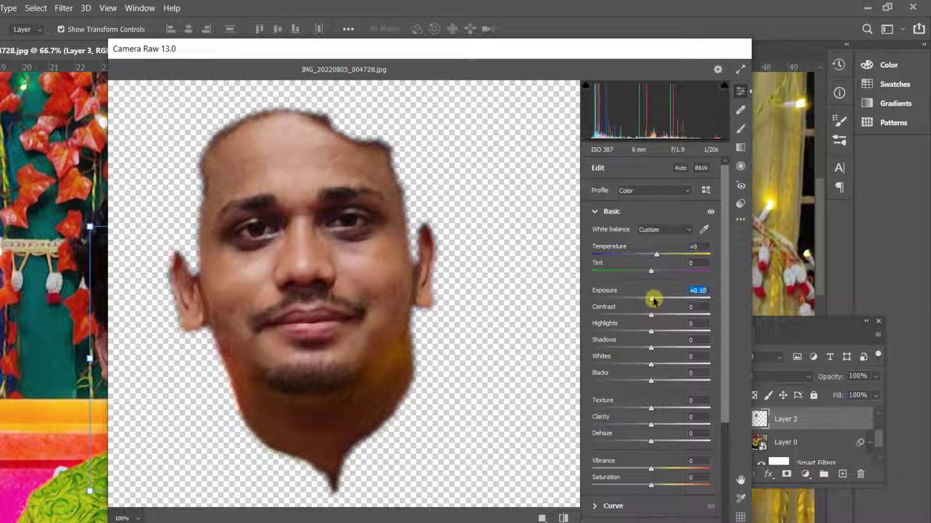
drag(658, 298, 654, 335)
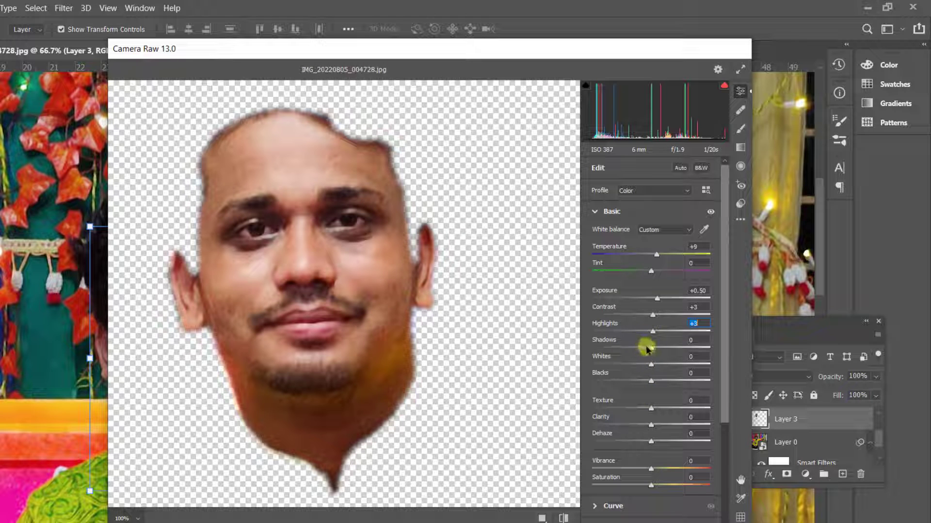
drag(647, 348, 668, 348)
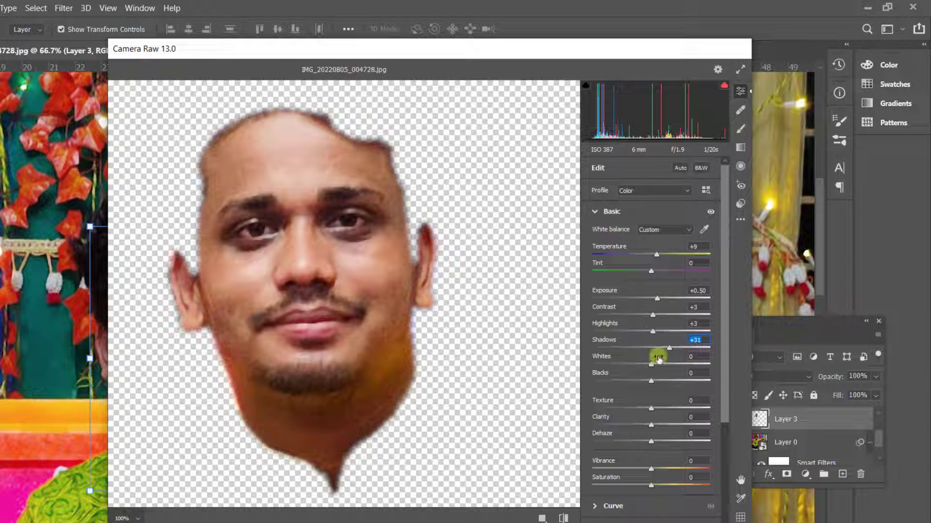
drag(651, 367, 667, 370)
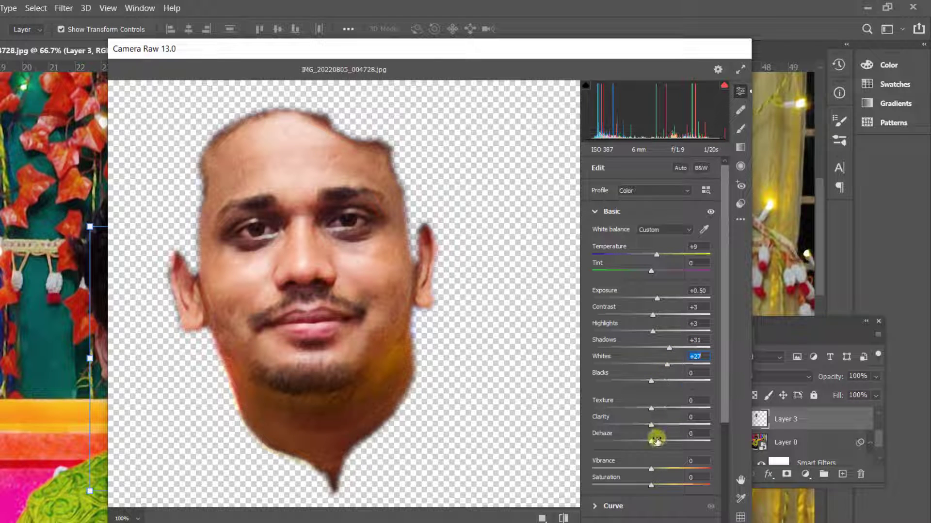
Set Vibrance to +19, Temperature to +11 and Highlights to +22, and apply the Camera Raw adjustments.
drag(650, 470, 661, 471)
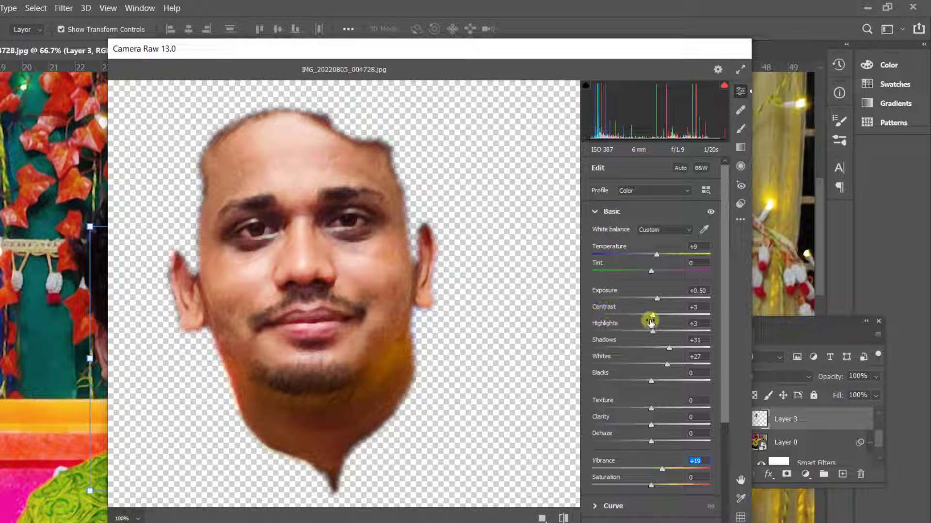
drag(657, 254, 658, 254)
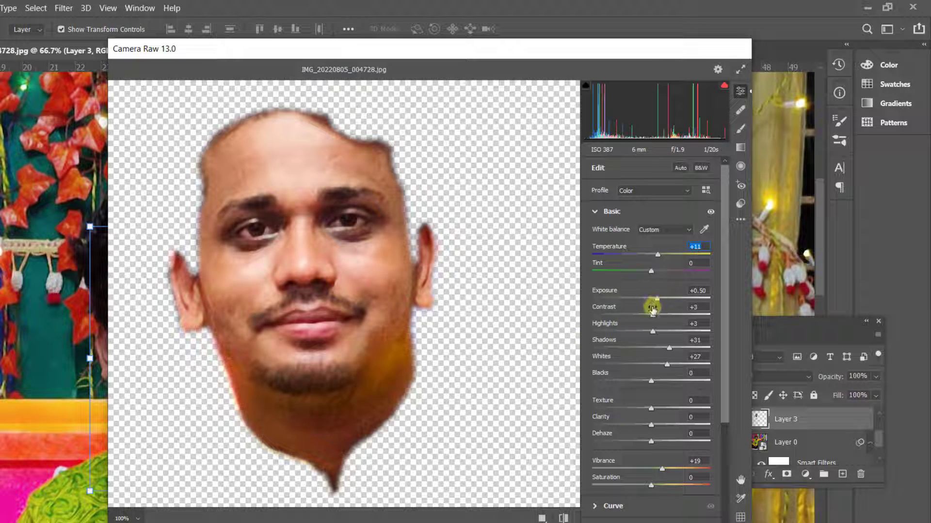
drag(647, 332, 667, 333)
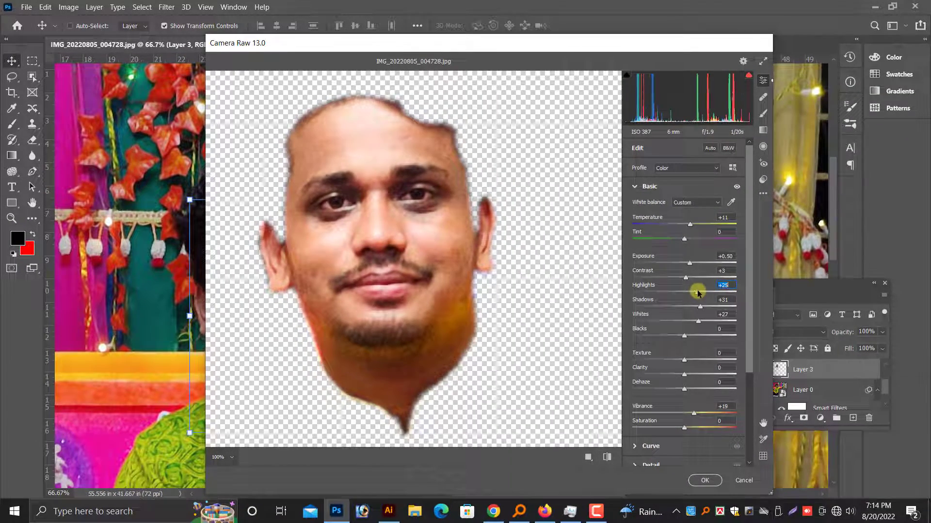
drag(698, 293, 696, 292)
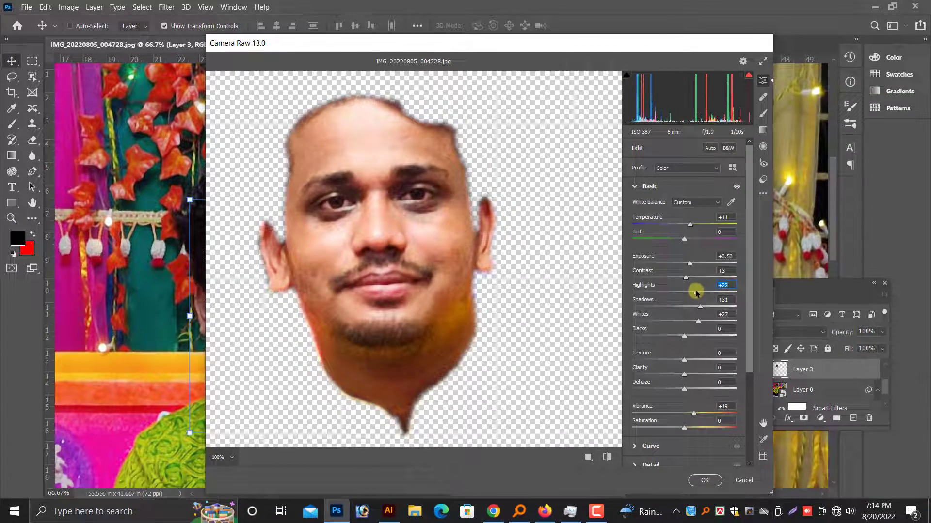
click(704, 481)
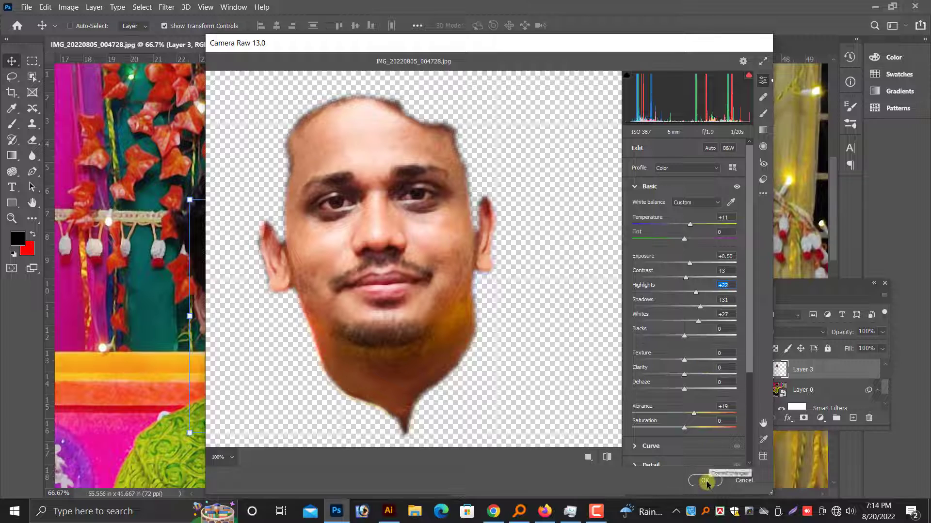
Hide and show the man's face layer to compare the skin before and after the adjustment.
scroll(505, 322, up, 3)
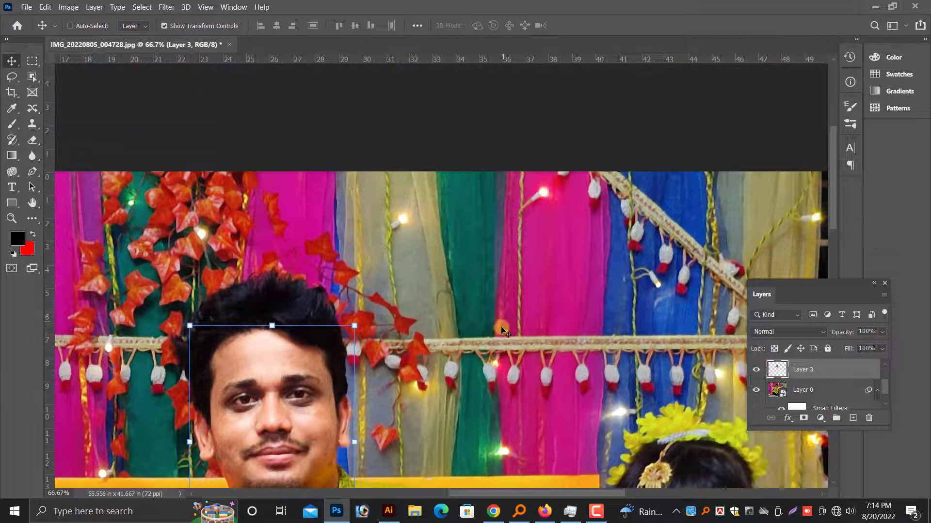
click(757, 372)
click(758, 372)
scroll(512, 334, down, 3)
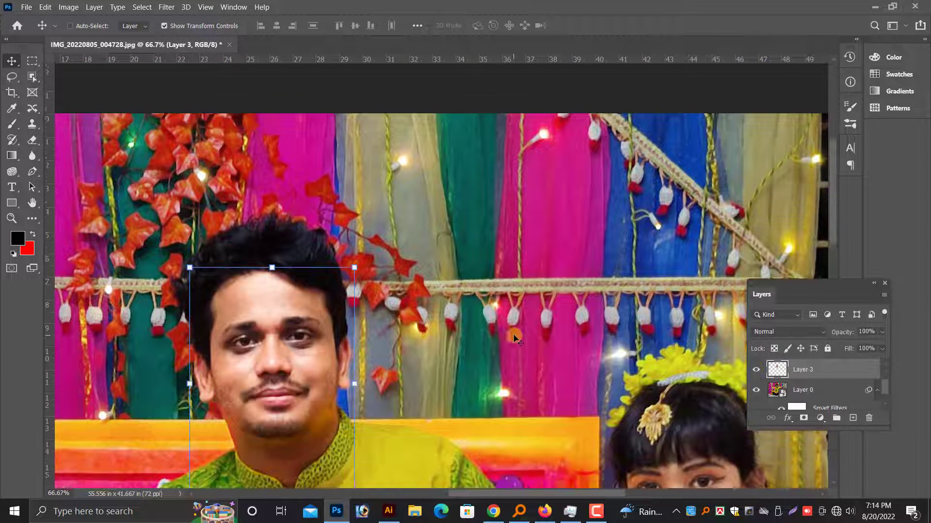
Smooth the skin on the man's forehead with the Mixer Brush at size 70.
scroll(508, 339, up, 3)
key(ctrl+plus)
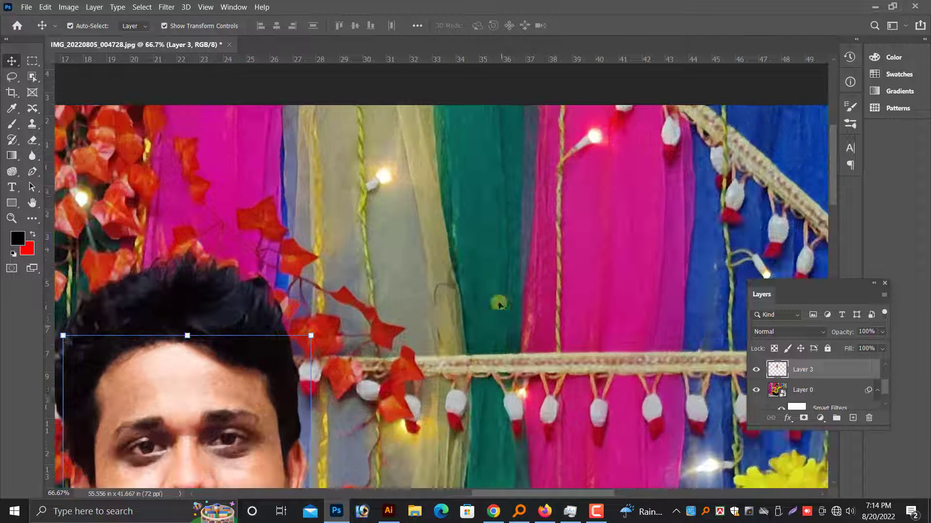
scroll(109, 147, down, 1)
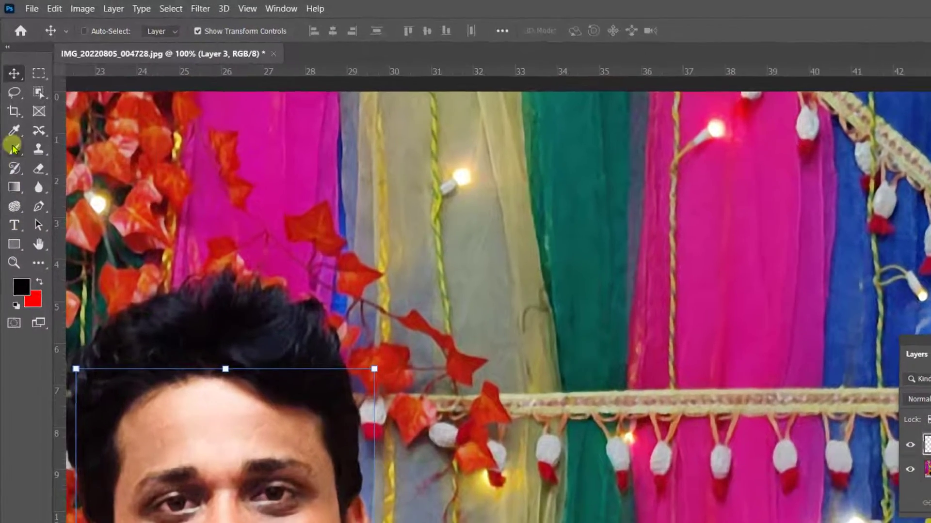
right_click(10, 124)
click(39, 158)
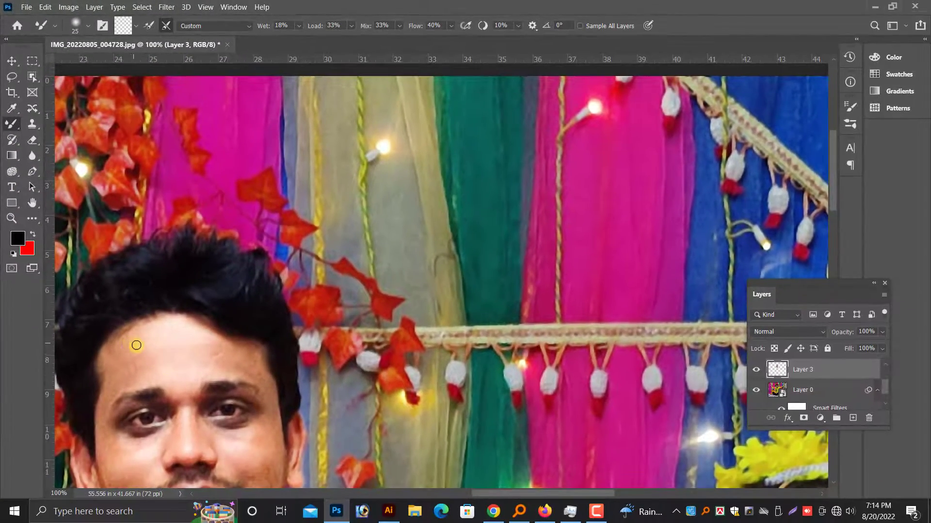
key(bracketright)
key(bracketright)
key(bracketright)
key(bracketright)
scroll(202, 342, down, 1)
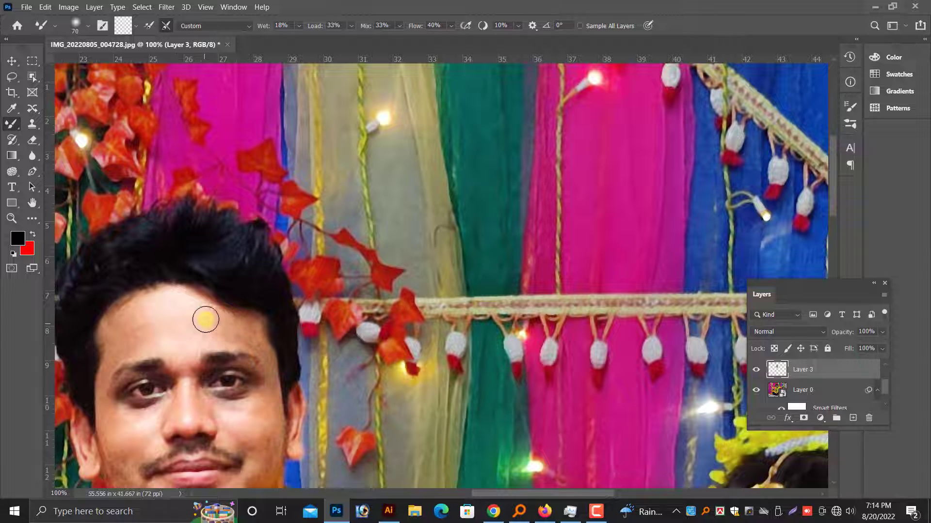
mouse_move(131, 322)
mouse_down()
mouse_move(168, 330)
mouse_move(462, 252)
mouse_move(511, 188)
mouse_up()
key(ctrl+plus)
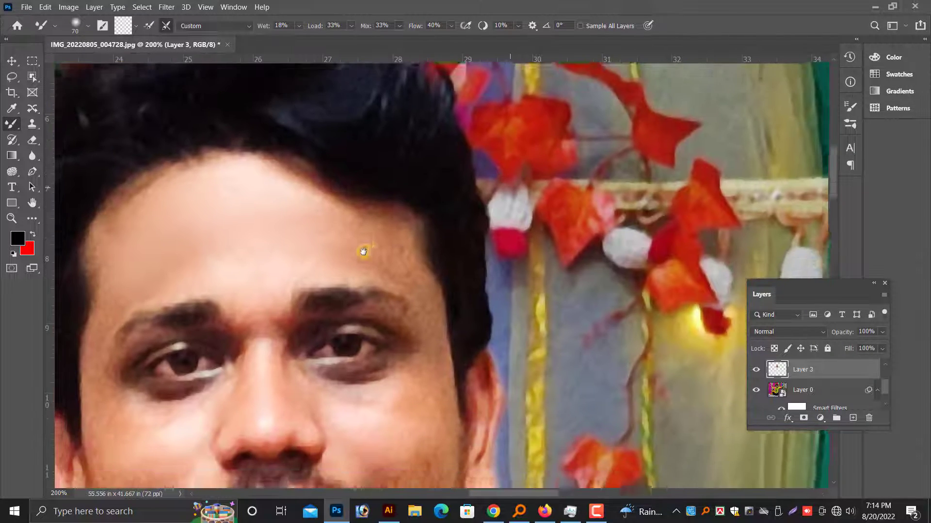
drag(364, 251, 376, 210)
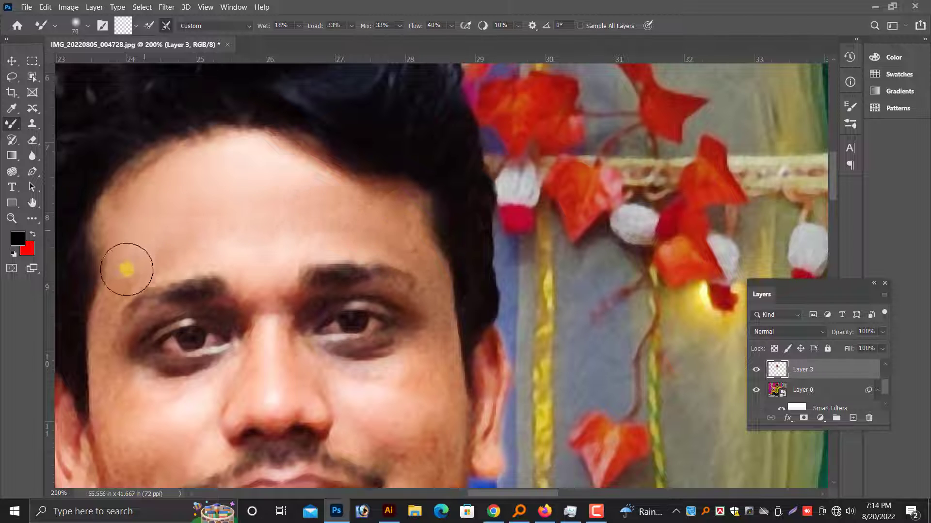
Smooth the skin on the man's cheeks and along his jaw with the Mixer Brush at size 70.
scroll(439, 340, down, 2)
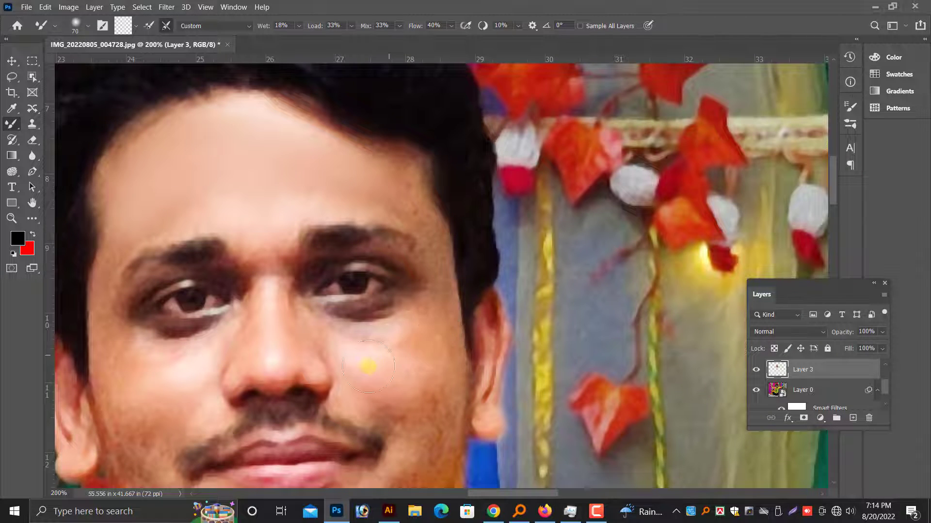
scroll(405, 395, down, 2)
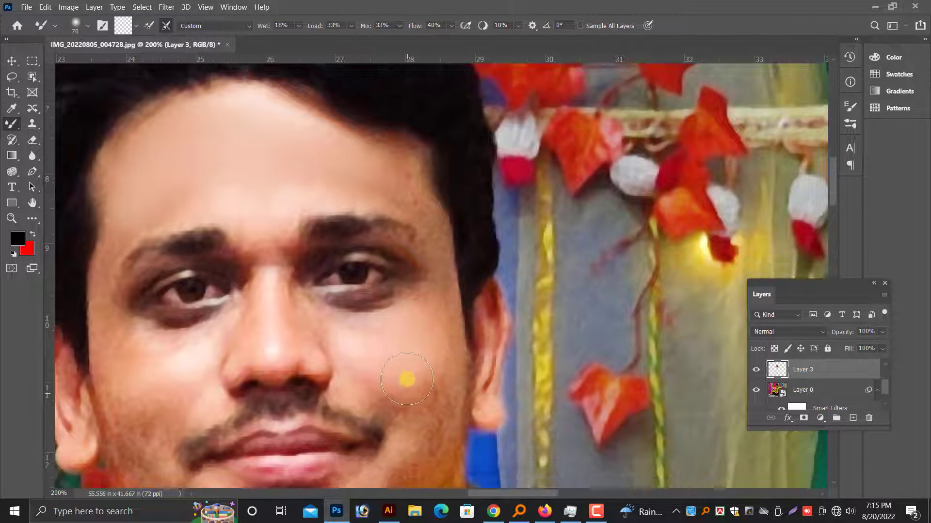
drag(167, 381, 146, 383)
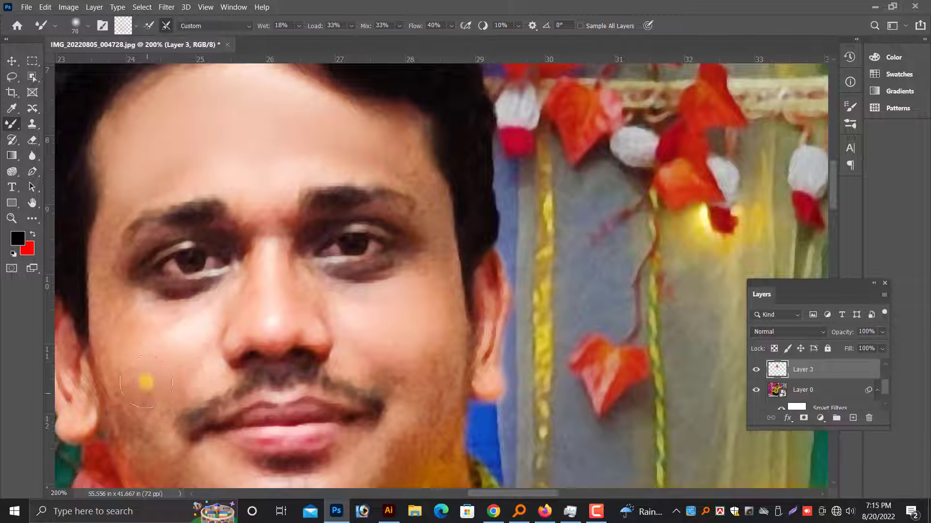
scroll(186, 350, down, 5)
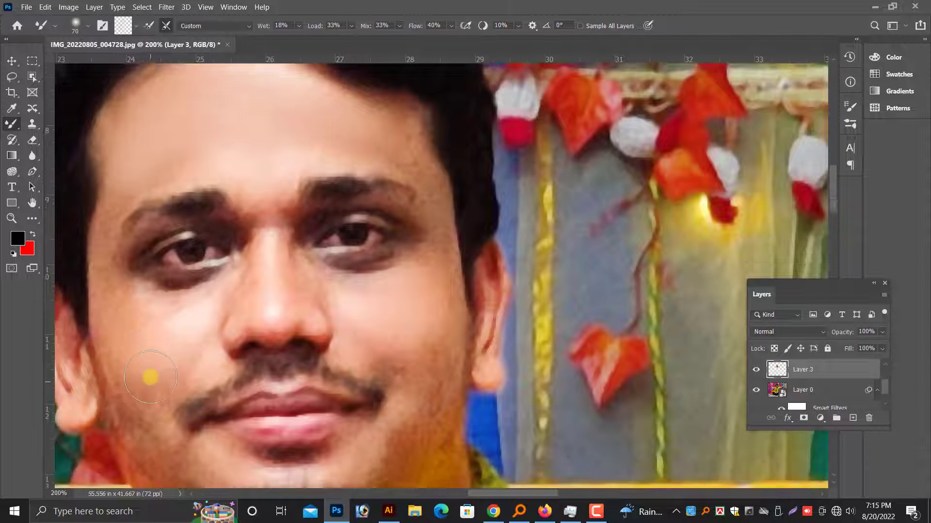
scroll(194, 380, down, 6)
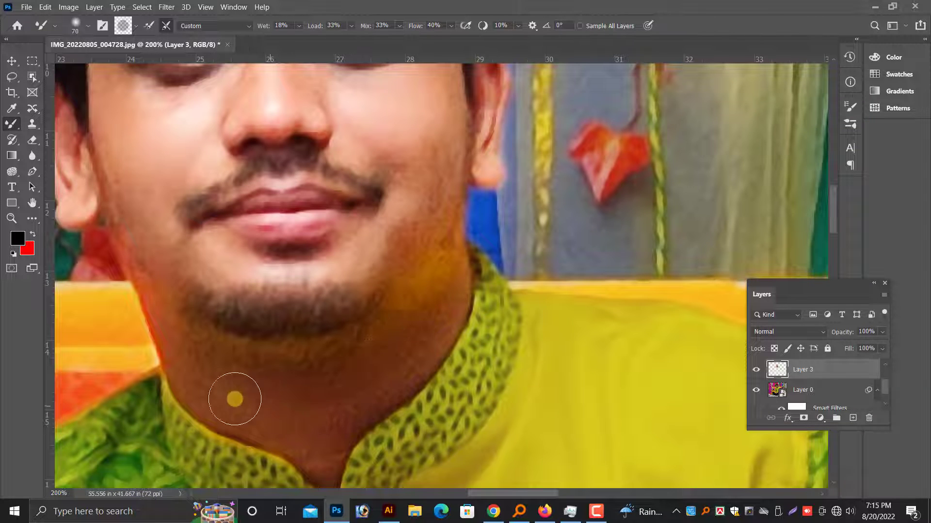
Reduce the Mixer Brush to size 50 and smooth the skin on the man's neck and chin.
scroll(247, 359, down, 5)
key(bracketleft)
key(bracketleft)
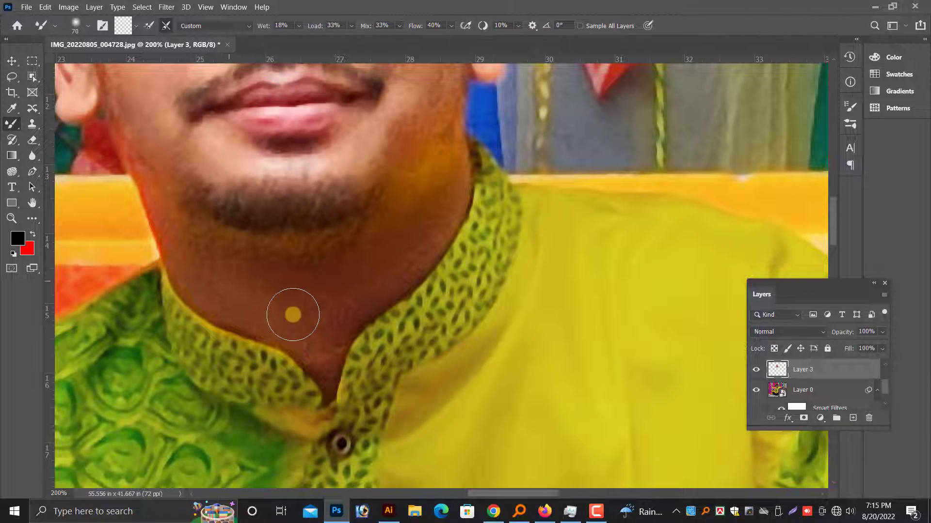
scroll(311, 308, down, 1)
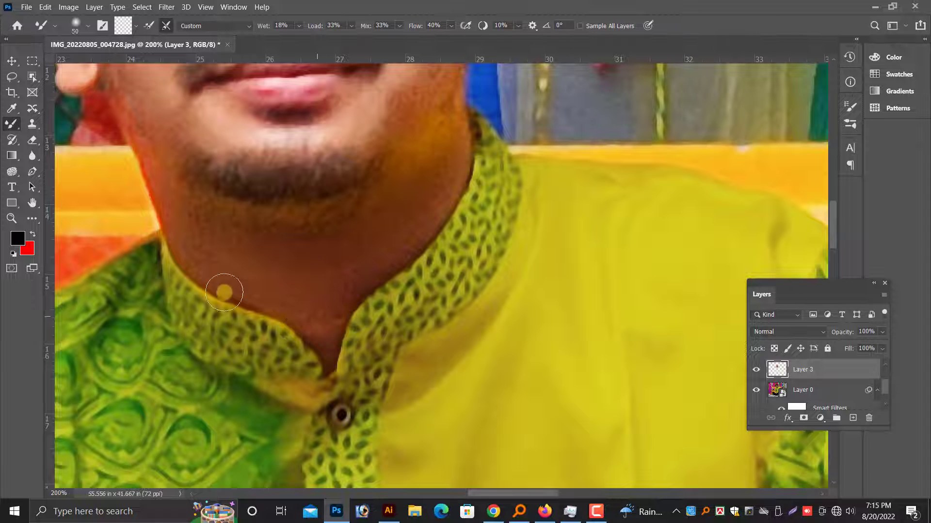
scroll(252, 282, up, 5)
scroll(413, 236, up, 3)
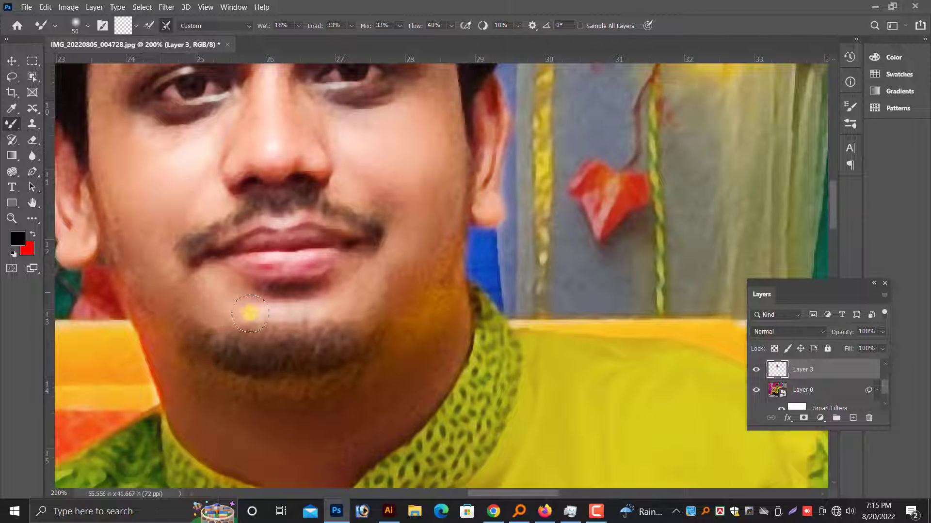
Smooth the man's temple with the Mixer Brush at size 50 and the skin around his eyes at sizes 40 and 30.
scroll(177, 304, down, 2)
scroll(150, 270, up, 10)
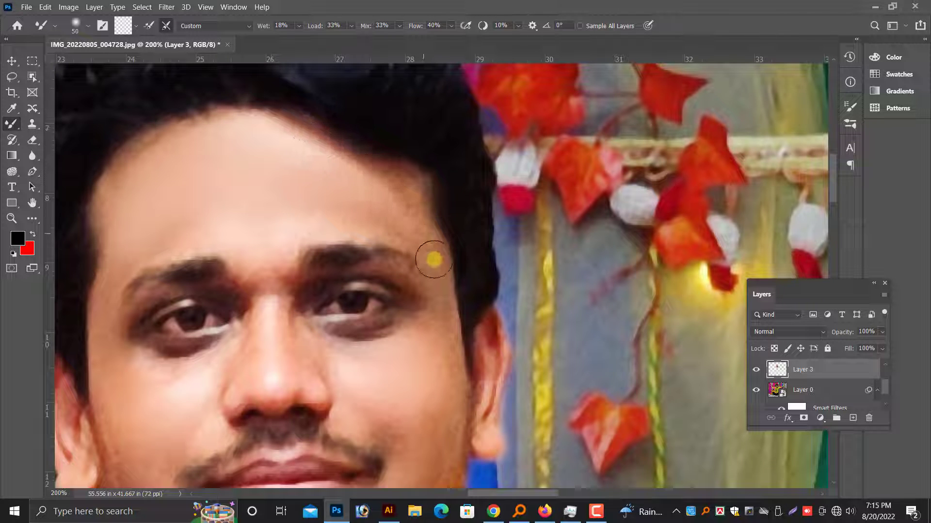
scroll(426, 273, down, 1)
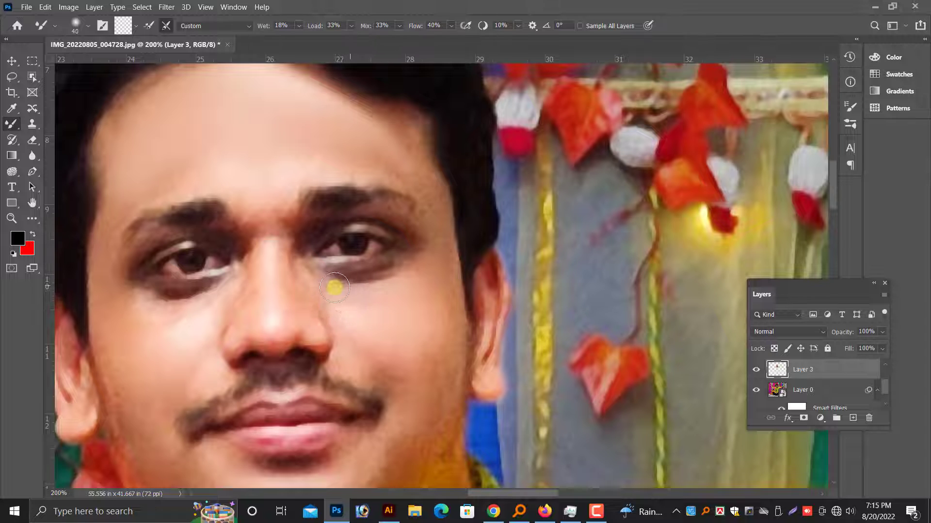
drag(399, 275, 309, 285)
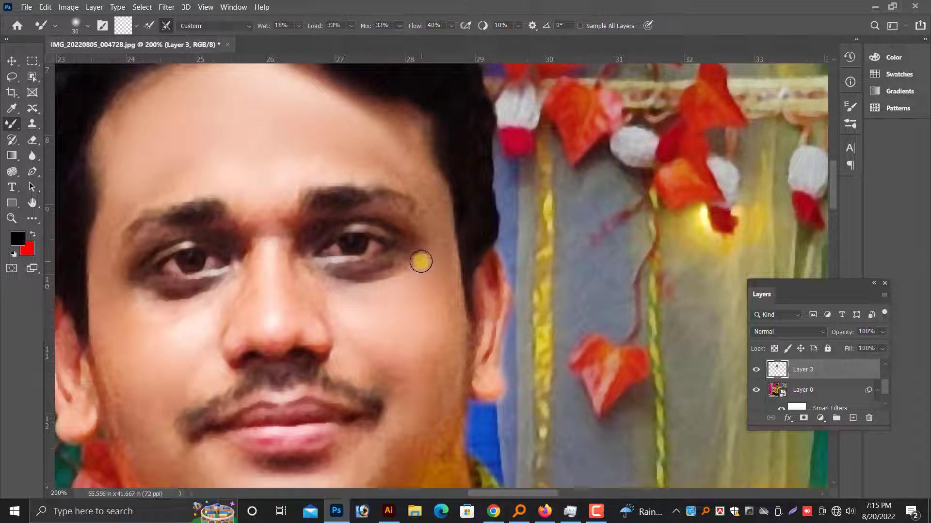
scroll(382, 288, down, 1)
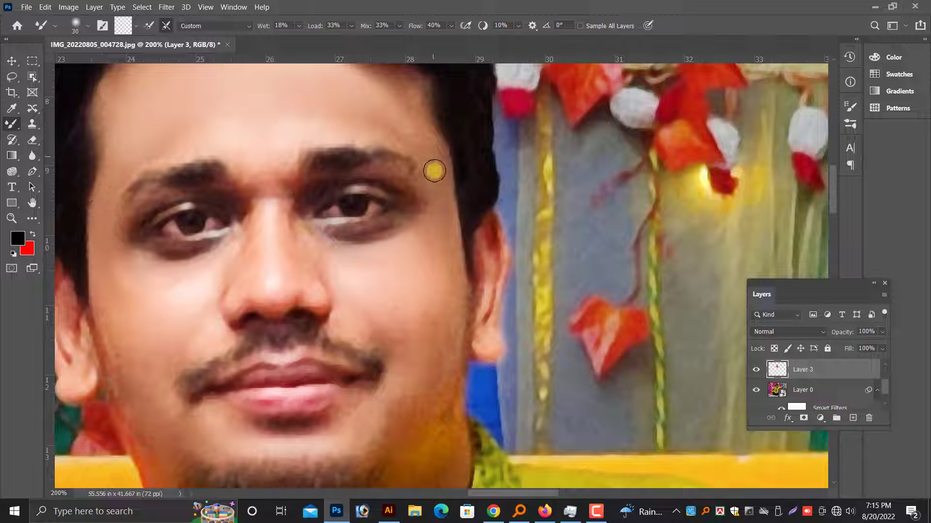
scroll(419, 266, down, 5)
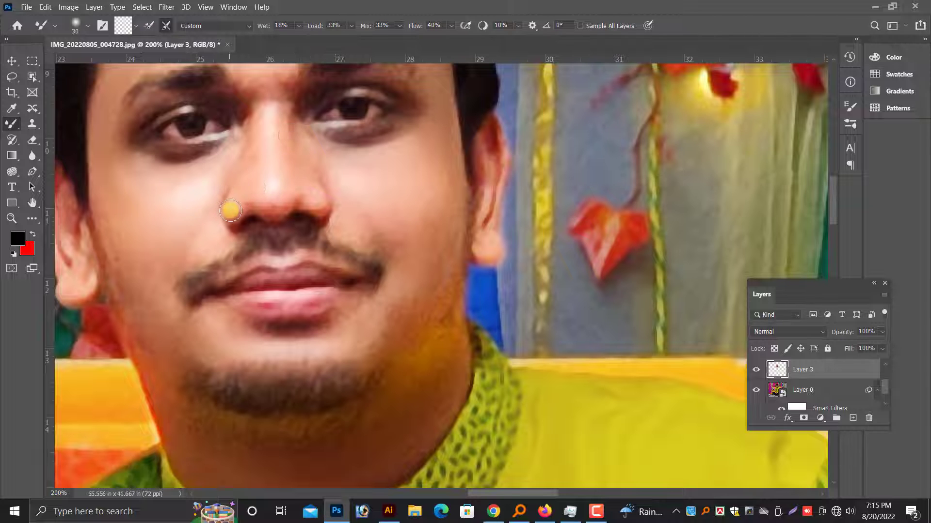
Blend the skin around the man's nose, mouth, jaw and neck with the Mixer Brush at size 30.
scroll(230, 210, down, 2)
scroll(405, 265, down, 2)
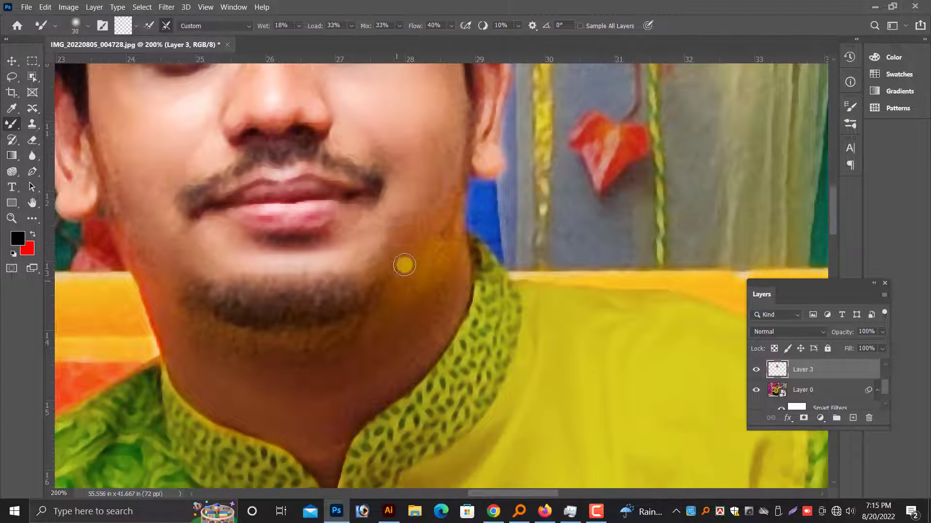
scroll(374, 260, down, 4)
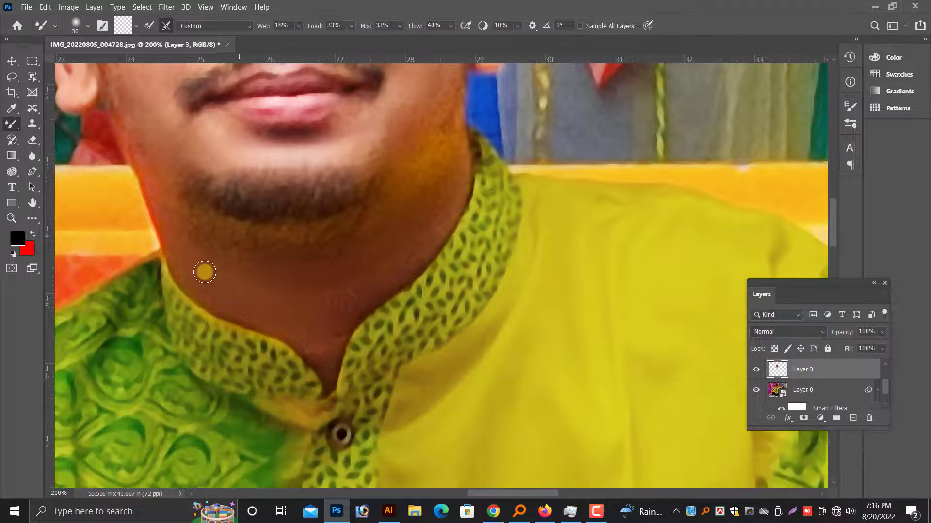
Switch to the Move tool and make the photo layer, Layer 0, active at the man's hand with the watch.
key(ctrl+minus)
key(ctrl+minus)
key(ctrl+minus)
key(ctrl+minus)
key(ctrl+minus)
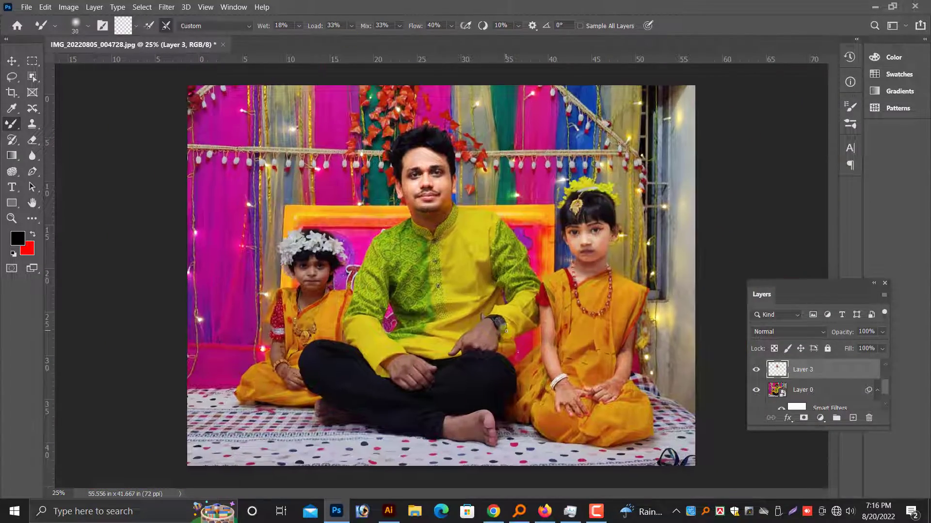
key(ctrl+plus)
scroll(261, 247, up, 2)
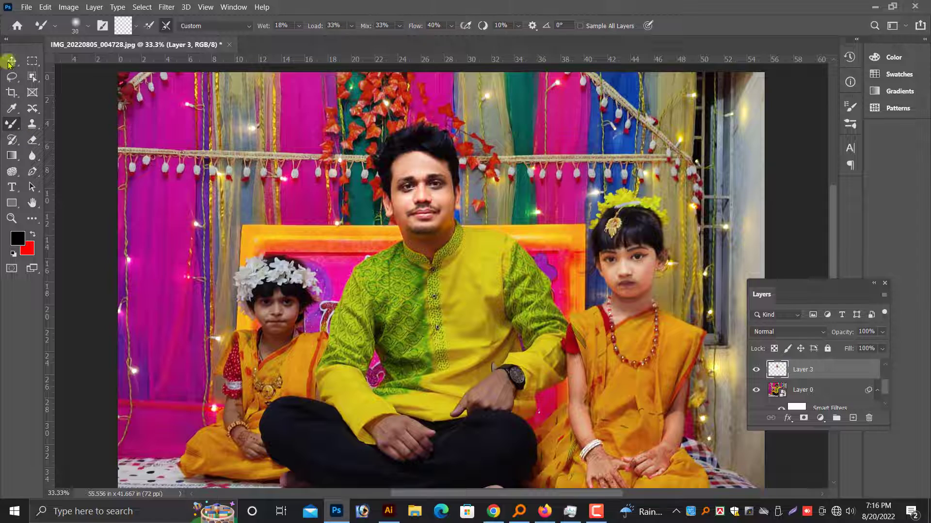
click(10, 61)
scroll(537, 281, down, 1)
key(ctrl+plus)
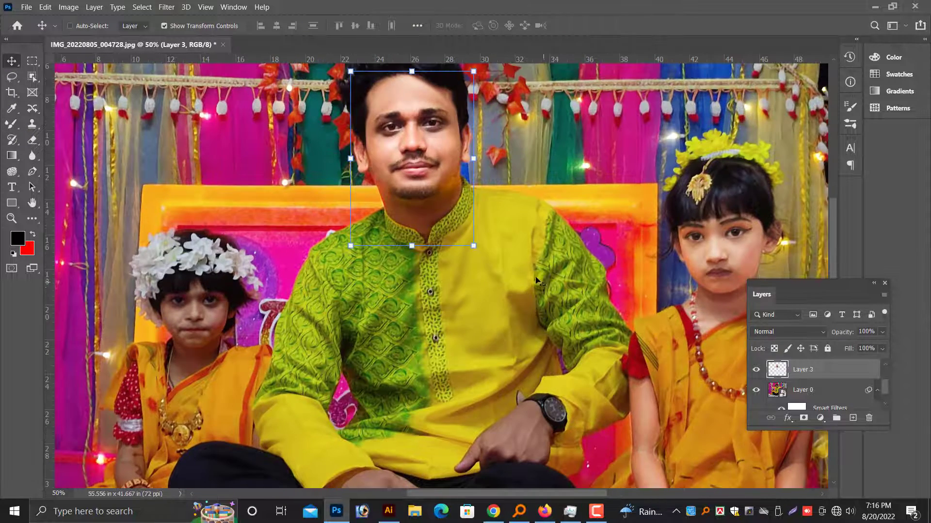
scroll(537, 281, down, 5)
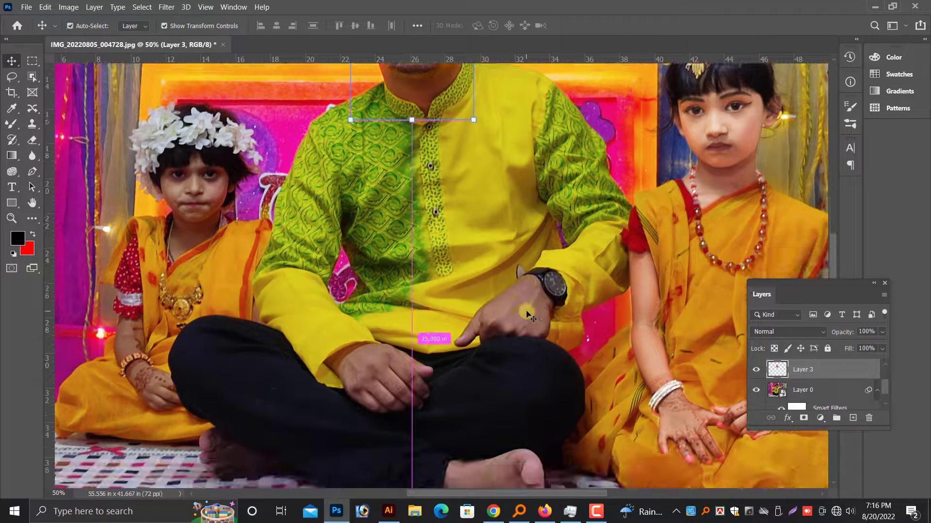
scroll(527, 314, up, 3)
key(ctrl+plus)
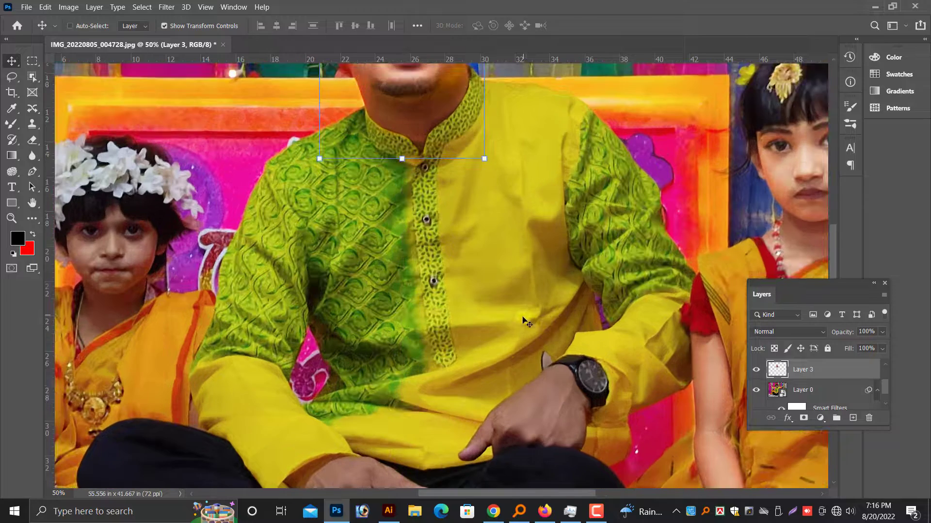
scroll(523, 322, down, 2)
right_click(558, 363)
click(571, 368)
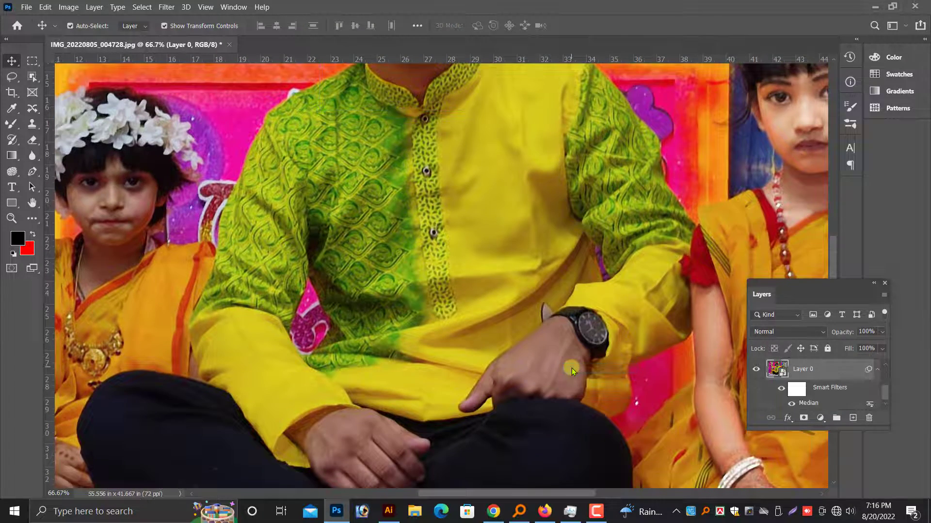
Outline the man's hand beside the watch with the Pen tool, and turn the path into a feathered selection.
key(ctrl+plus)
drag(534, 328, 348, 223)
drag(489, 332, 349, 268)
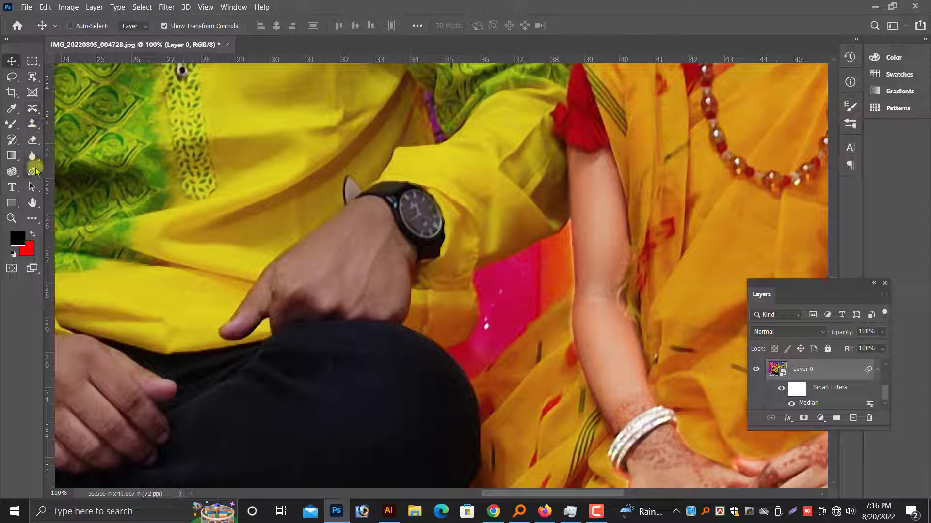
click(33, 171)
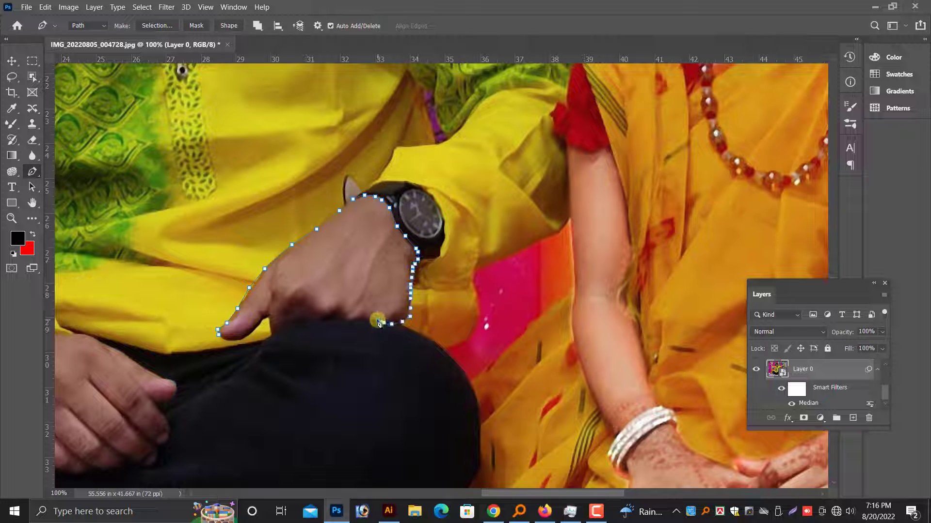
click(221, 334)
key(ctrl+Return)
key(shift+F6)
key(Return)
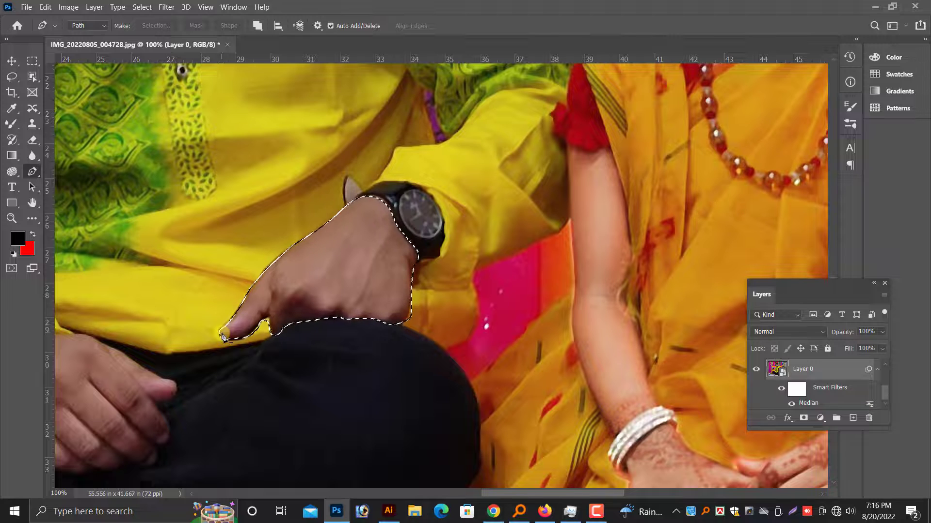
Copy the selected hand onto a new layer and open it in the Camera Raw Filter.
key(ctrl+j)
key(v)
click(166, 7)
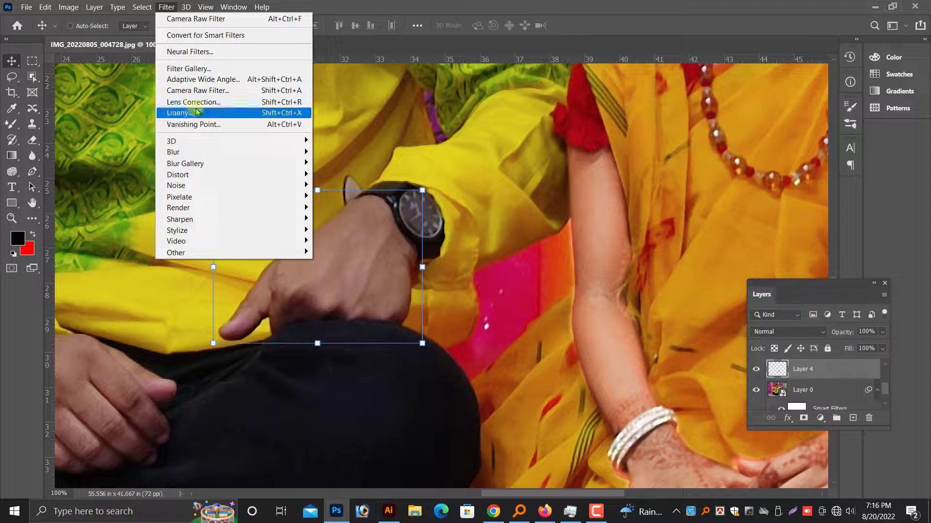
click(195, 112)
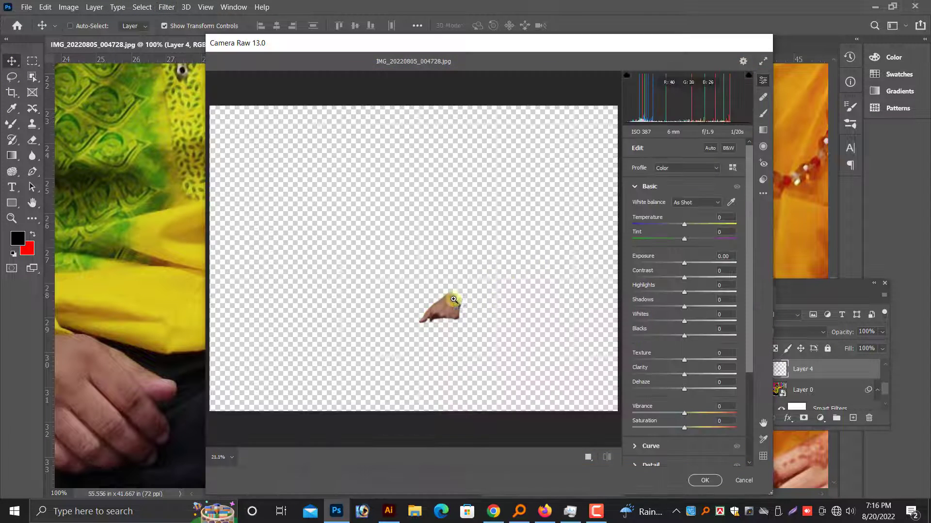
Brighten the hand with Temperature +15, Exposure +0.45, Highlights +17 and Whites +20, and apply the Camera Raw adjustments.
scroll(451, 299, up, 6)
drag(684, 225, 692, 225)
drag(684, 264, 691, 327)
click(763, 193)
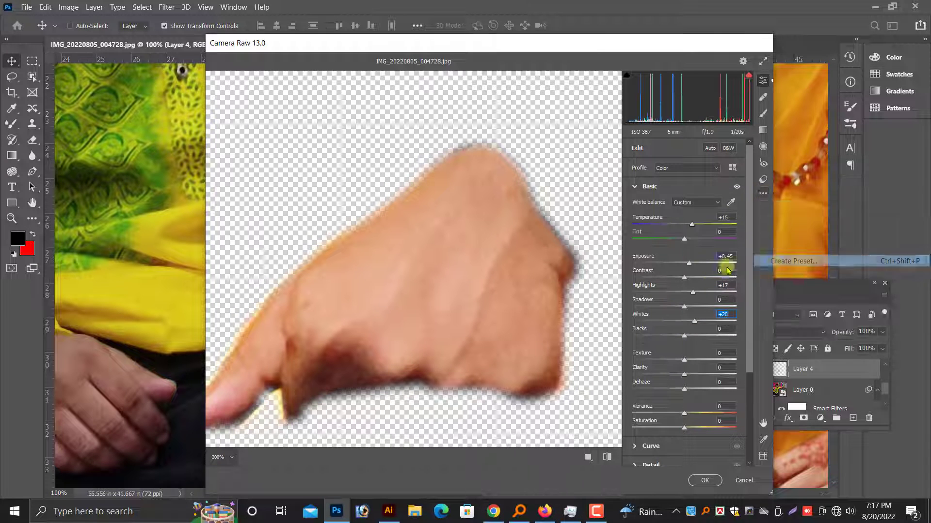
click(727, 266)
click(575, 62)
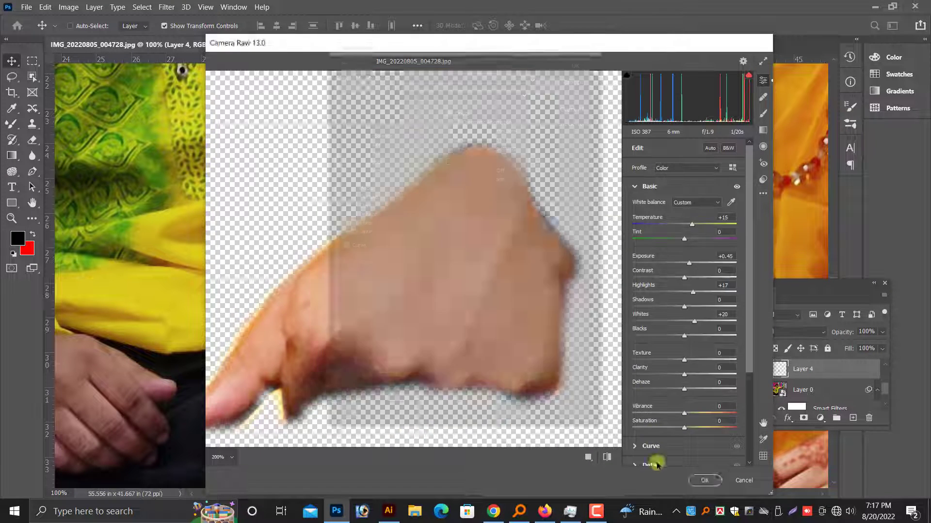
click(705, 480)
Select the man's face layer, then hide and show it to compare the face before and after retouching.
key(ctrl+minus)
drag(502, 236, 558, 426)
ctrl+click(399, 180)
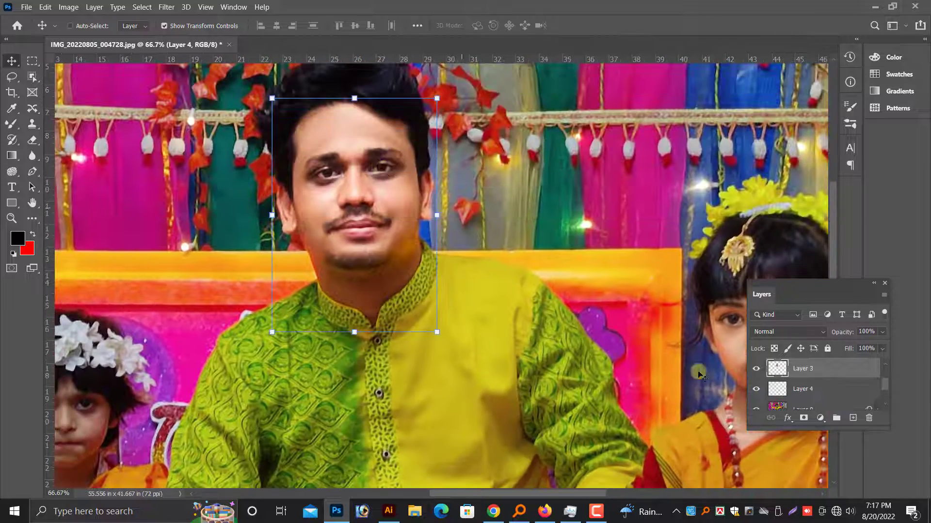
click(756, 370)
click(756, 370)
Go through the layer stack from the face layer to the hand layer and select Layer 0.
scroll(442, 333, down, 4)
key(ctrl+minus)
scroll(441, 332, down, 6)
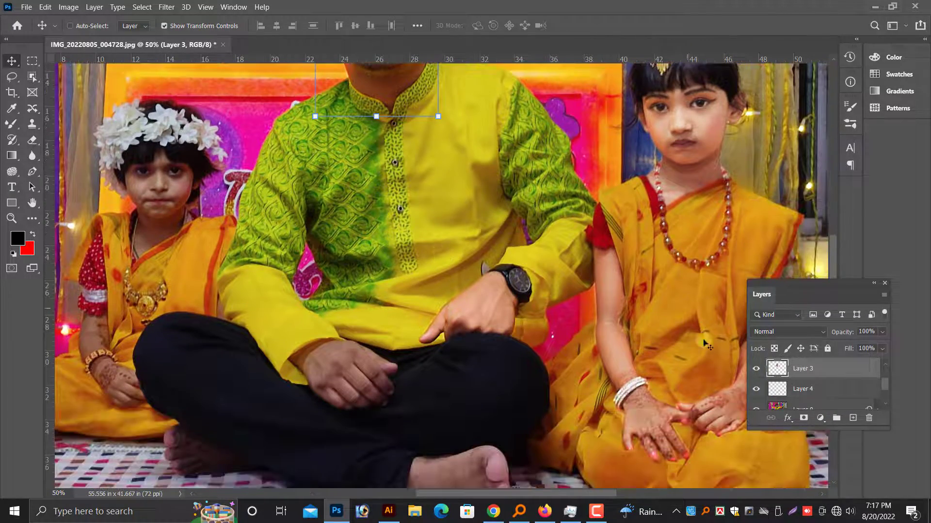
scroll(787, 373, down, 2)
scroll(691, 369, up, 6)
scroll(797, 406, up, 3)
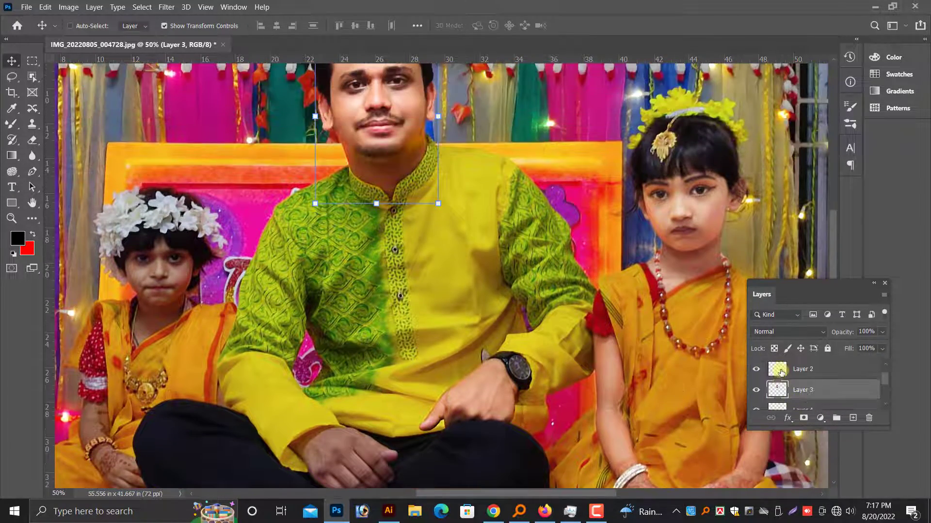
ctrl+click(608, 366)
scroll(625, 335, down, 2)
scroll(823, 395, down, 2)
click(805, 375)
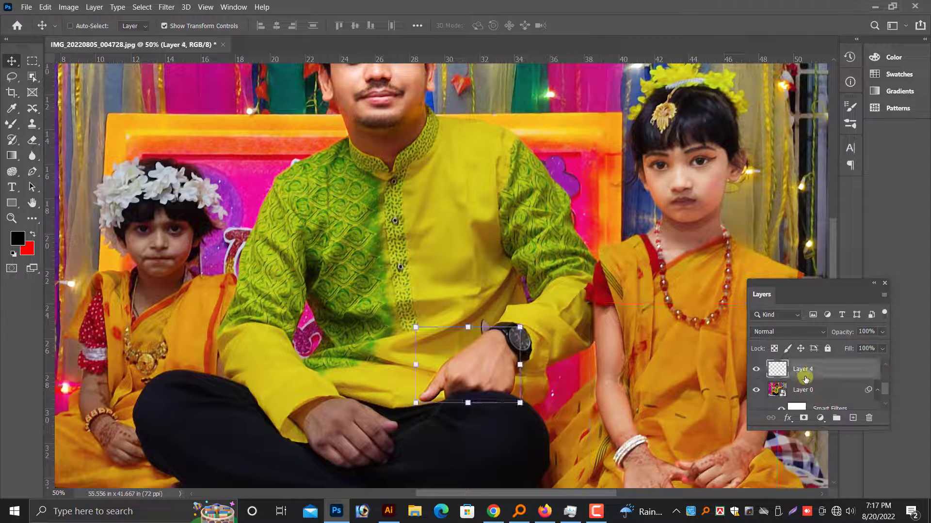
scroll(803, 373, up, 1)
ctrl+click(802, 373)
scroll(795, 382, down, 2)
click(778, 372)
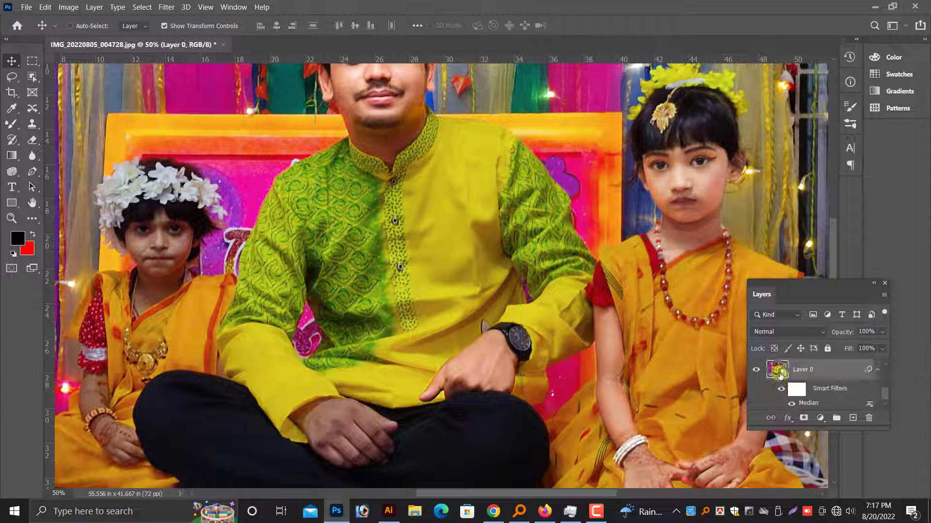
Pick Layer 0 as the working layer at the man's other, still unretouched hand.
scroll(777, 378, up, 5)
scroll(671, 385, down, 4)
scroll(457, 266, up, 2)
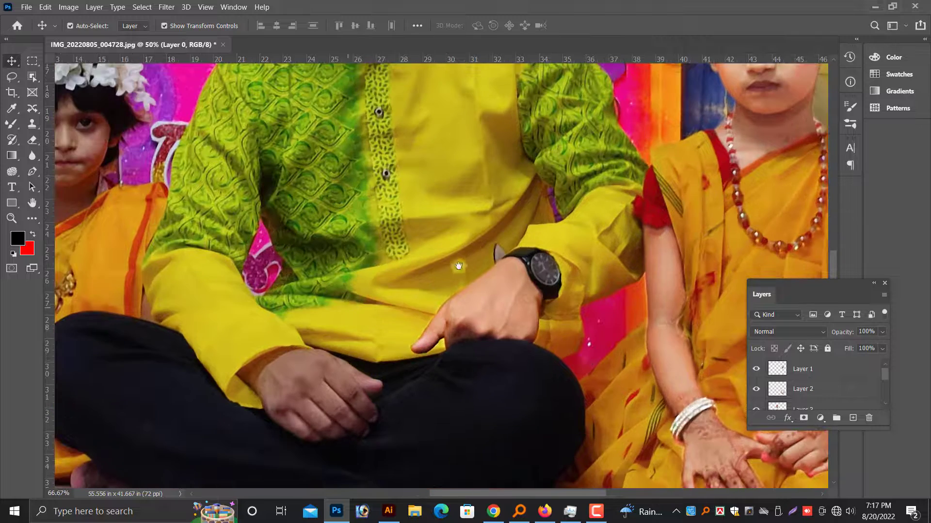
right_click(506, 391)
click(521, 400)
scroll(625, 394, down, 1)
right_click(557, 391)
click(575, 399)
right_click(595, 287)
click(603, 295)
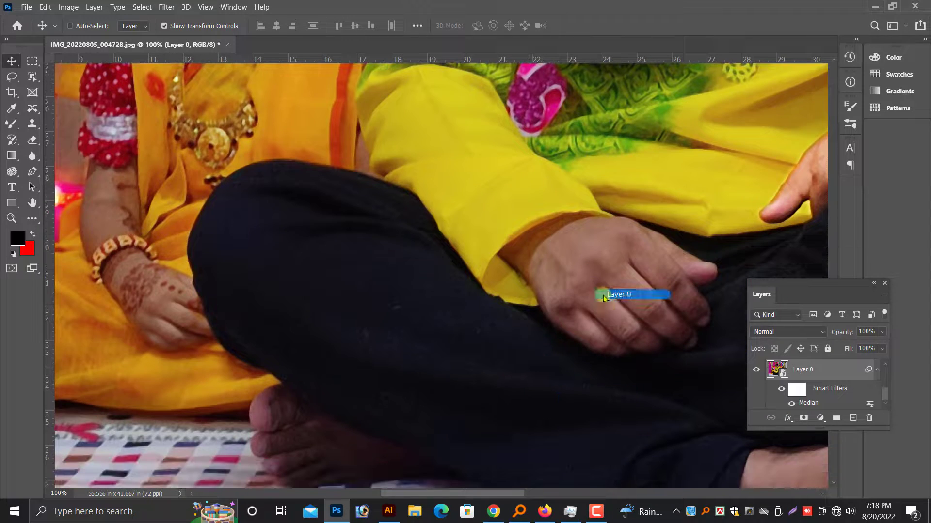
Trace the man's resting hand on Layer 0 with the Pen tool, convert the path to a selection and copy it to a new layer.
key(ctrl+plus)
drag(632, 301, 446, 291)
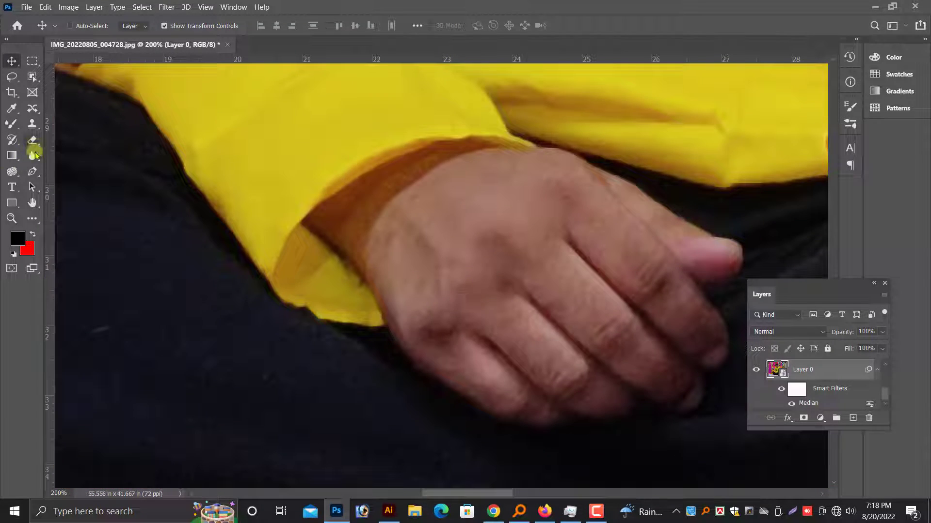
click(33, 171)
click(336, 249)
drag(314, 233, 308, 222)
click(304, 218)
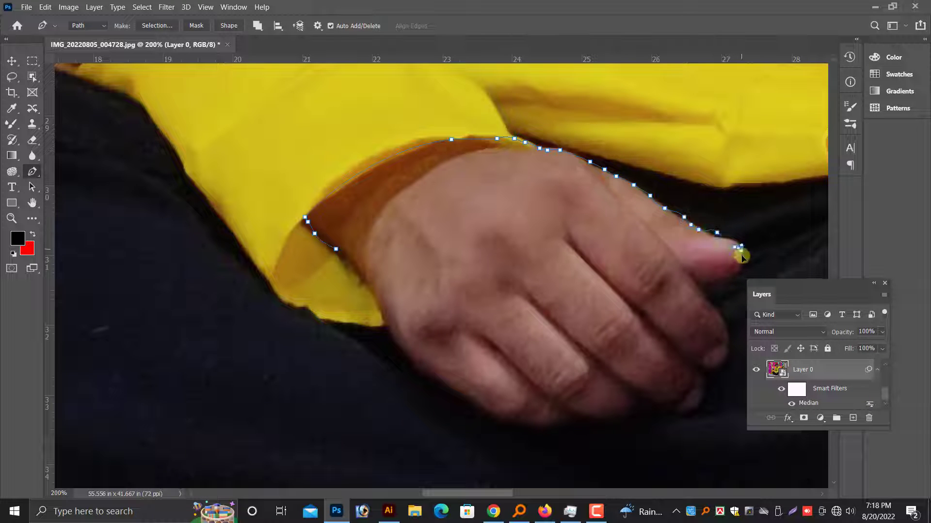
scroll(725, 330, down, 2)
click(727, 290)
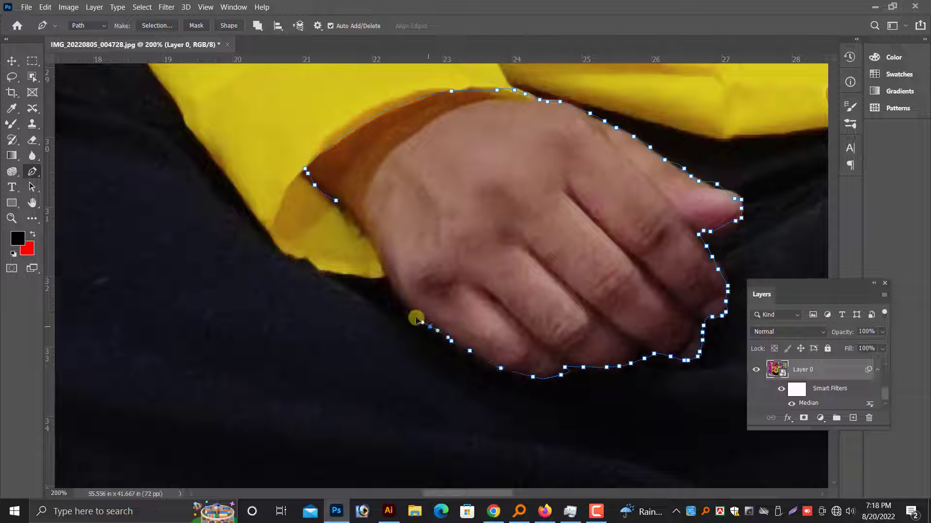
key(ctrl+Return)
key(ctrl+j)
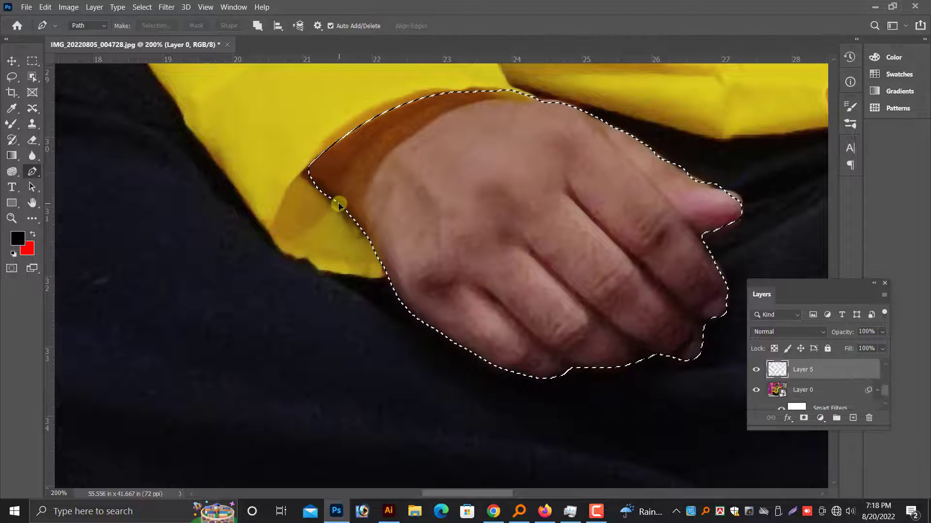
Brighten the copied hand layer by applying a saved user preset in the Camera Raw filter.
click(12, 61)
click(234, 6)
mouse_move(166, 6)
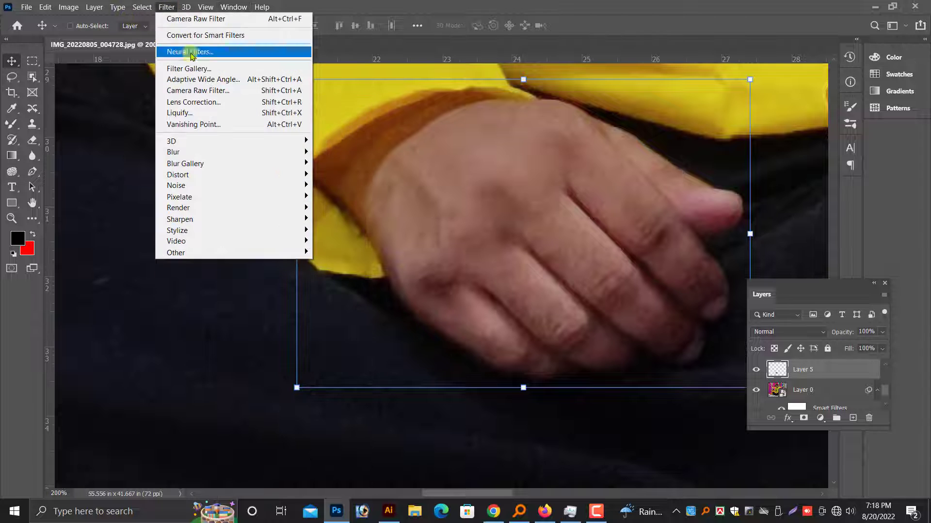
click(190, 56)
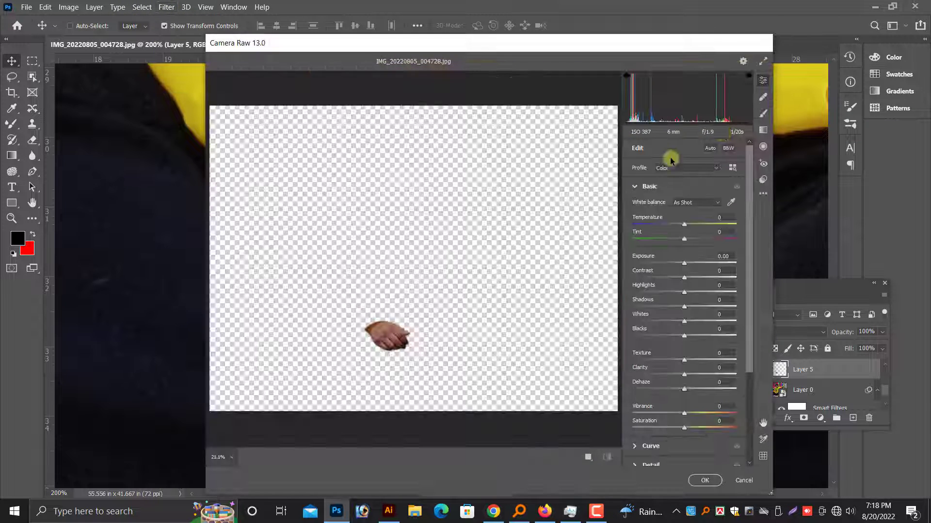
click(763, 179)
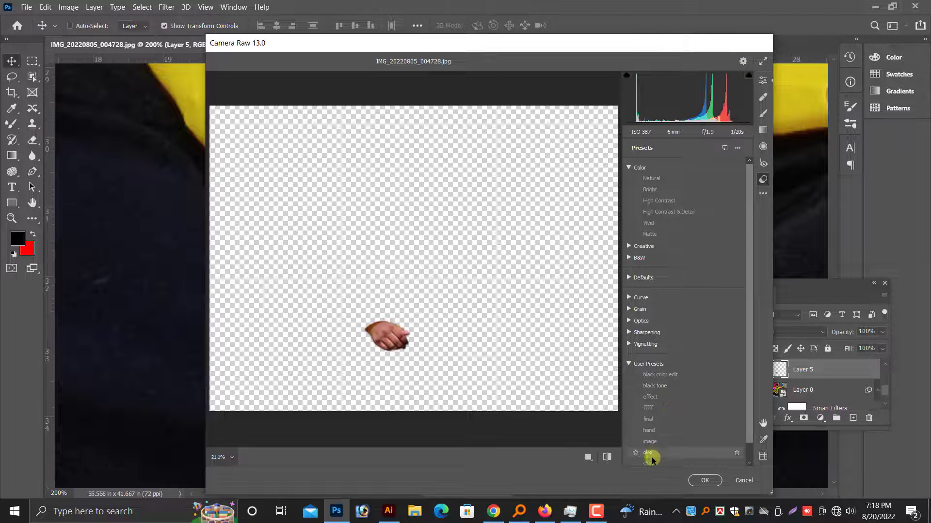
scroll(650, 427, down, 1)
click(651, 414)
click(705, 480)
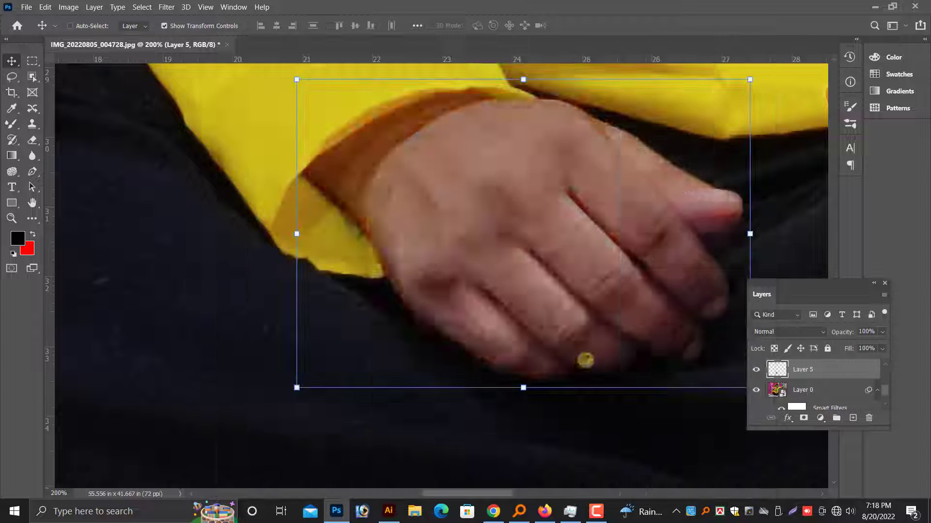
Adjust the tones of the man's copied hand layer with a Curves adjustment.
scroll(580, 341, down, 2)
click(68, 7)
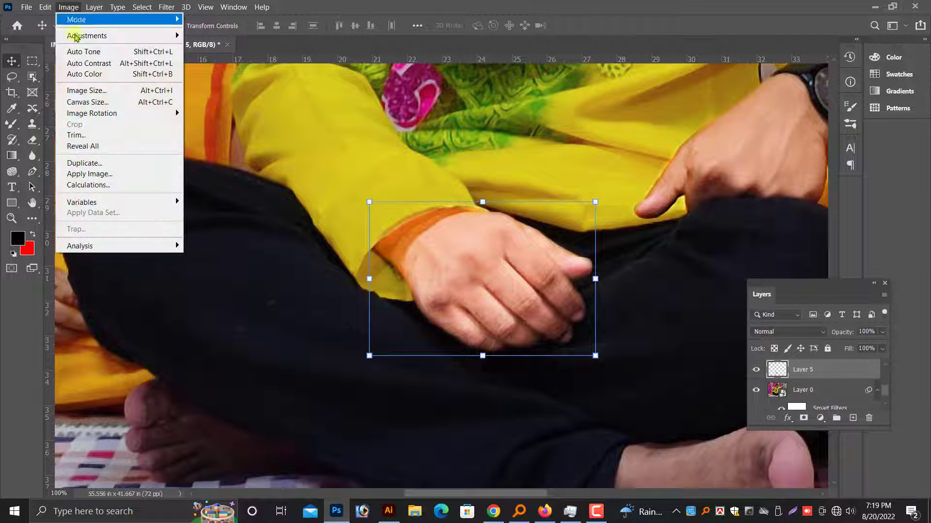
mouse_move(87, 35)
click(208, 58)
drag(777, 332, 787, 330)
key(Return)
Smooth the skin on the back of the man's hand and wrist with the Mixer Brush.
drag(359, 193, 515, 274)
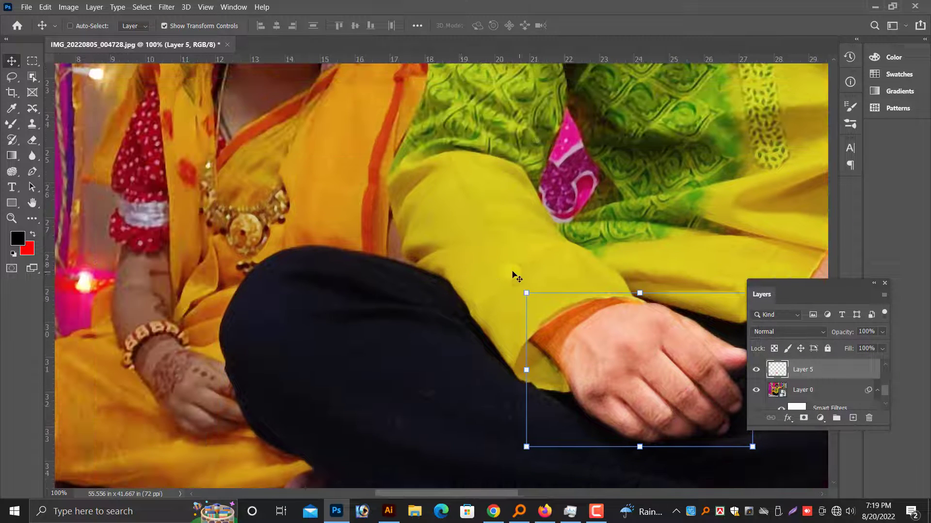
drag(420, 224, 498, 249)
drag(610, 224, 243, 178)
key(ctrl+plus)
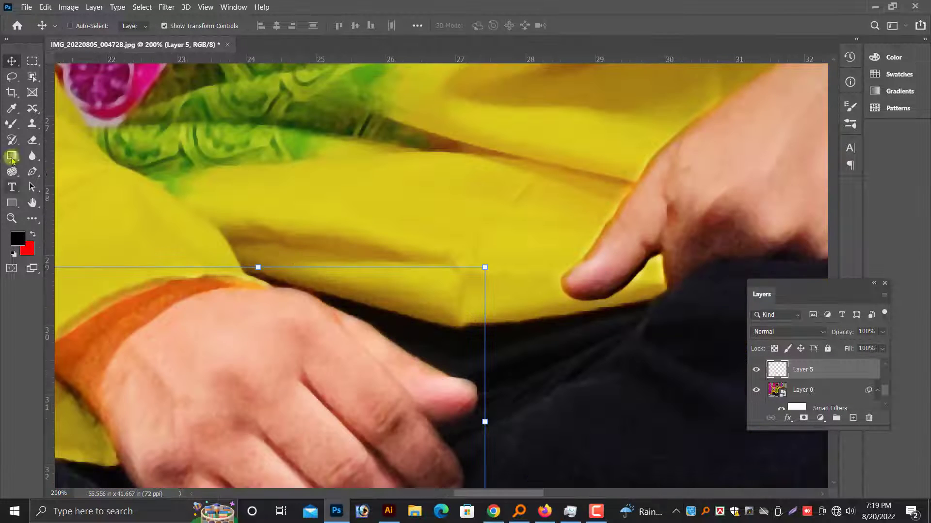
click(11, 128)
mouse_move(179, 304)
mouse_down()
mouse_move(117, 339)
mouse_move(93, 380)
mouse_up()
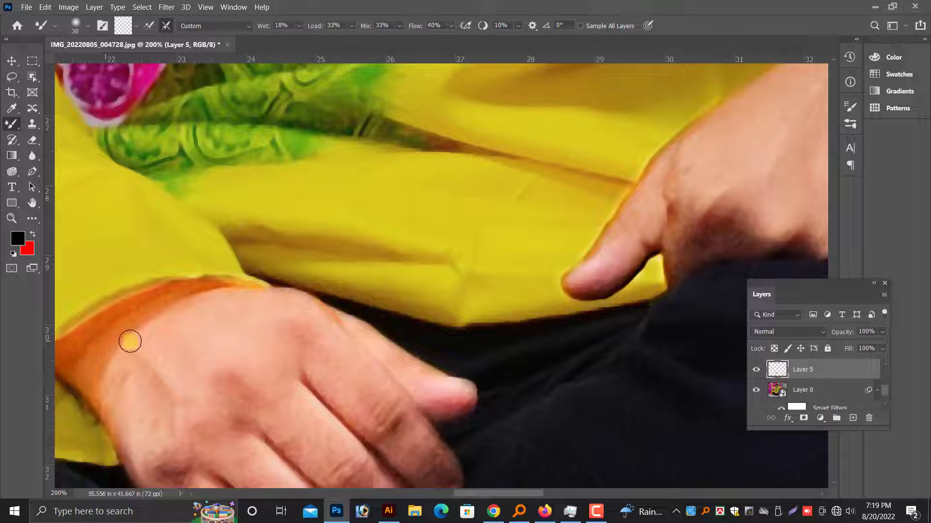
scroll(118, 363, down, 1)
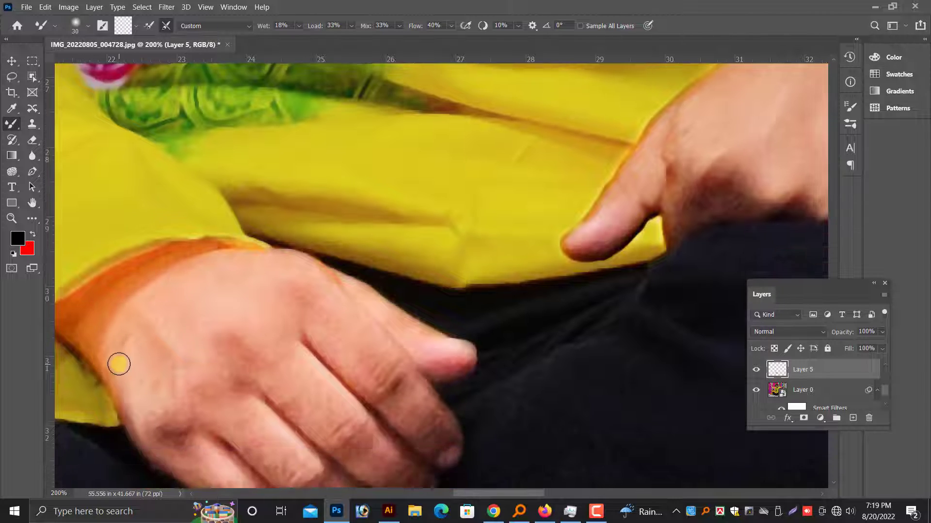
Select the man's two hand layers together with his face layer and merge them into one layer.
key(ctrl+minus)
key(ctrl+minus)
click(11, 63)
key(ctrl+minus)
scroll(540, 277, up, 1)
right_click(540, 268)
shift+click(555, 275)
key(ctrl+minus)
scroll(472, 176, up, 2)
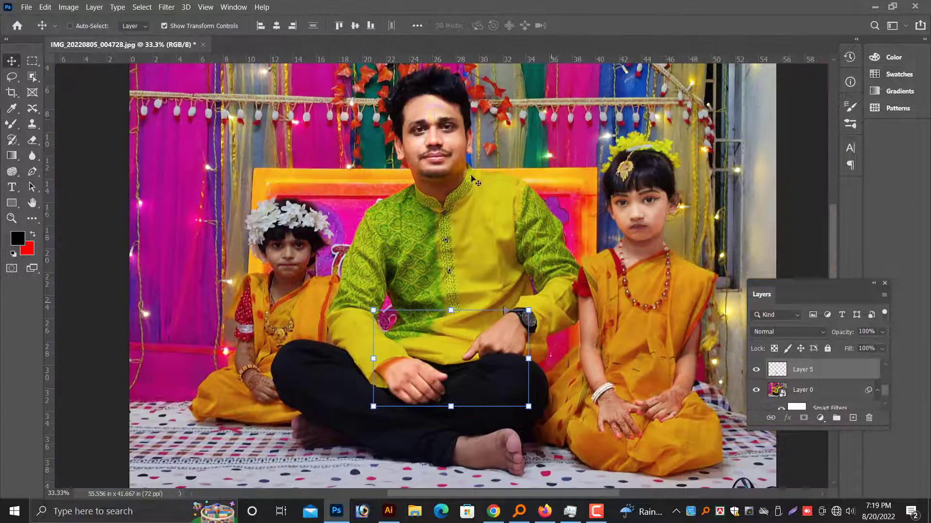
ctrl+shift+click(440, 116)
key(ctrl+e)
Compare the older girl's face layer hidden and shown, and merge it with her hand layer.
scroll(809, 395, up, 3)
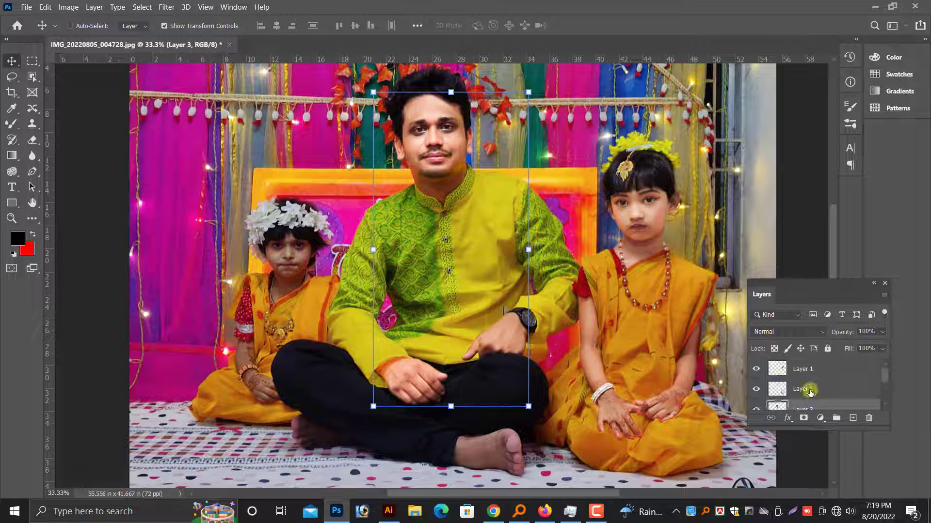
click(757, 371)
click(758, 370)
right_click(631, 220)
click(645, 228)
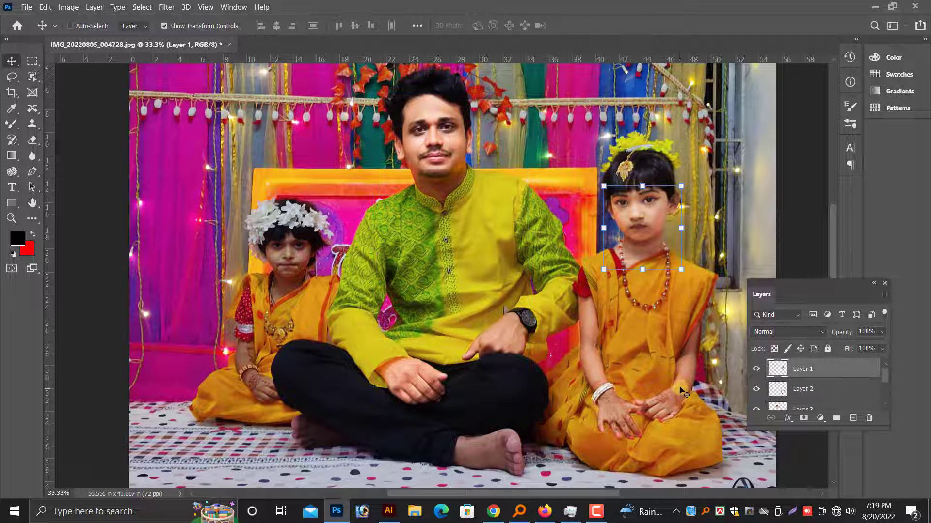
right_click(676, 383)
shift+click(685, 390)
key(ctrl+e)
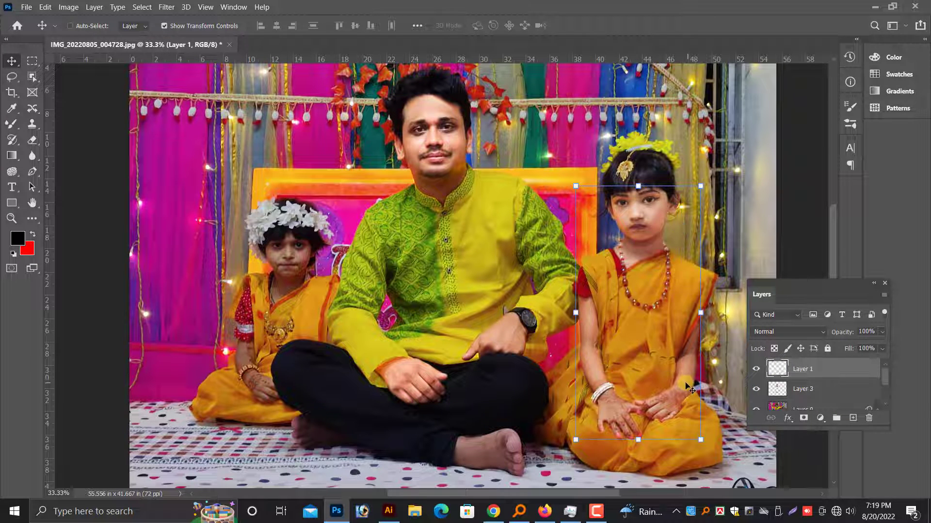
Merge the older girl's retouched layer with the man's layer, and hide and show the result to compare the retouching.
drag(679, 387, 704, 398)
key(ctrl+z)
right_click(419, 127)
shift+click(430, 129)
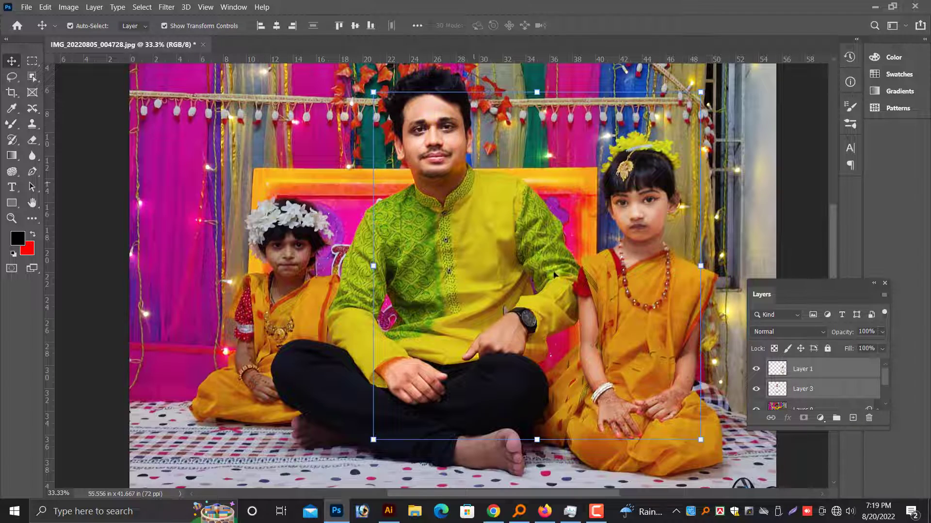
key(ctrl+e)
click(756, 370)
click(755, 370)
Pick Layer 0 as the working layer at the younger girl's unretouched face.
key(ctrl+plus)
drag(269, 245, 492, 278)
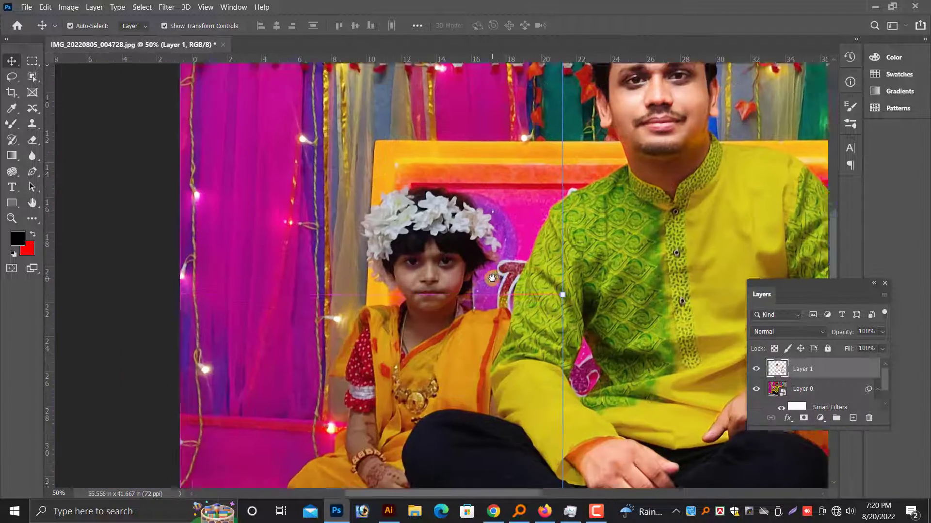
key(ctrl+plus)
right_click(379, 307)
click(412, 311)
key(ctrl+plus)
right_click(432, 314)
right_click(451, 315)
click(462, 318)
key(ctrl+plus)
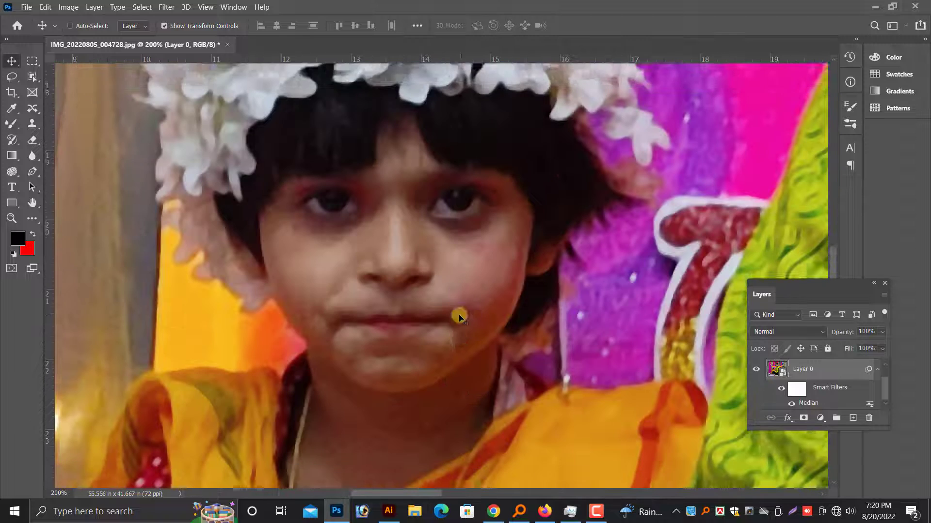
Start a Pen tool path at the younger girl's neckline and trace up the left side of her neck and face past the ear.
scroll(459, 317, down, 1)
click(32, 172)
scroll(305, 437, down, 5)
click(306, 469)
click(302, 451)
click(296, 432)
click(287, 410)
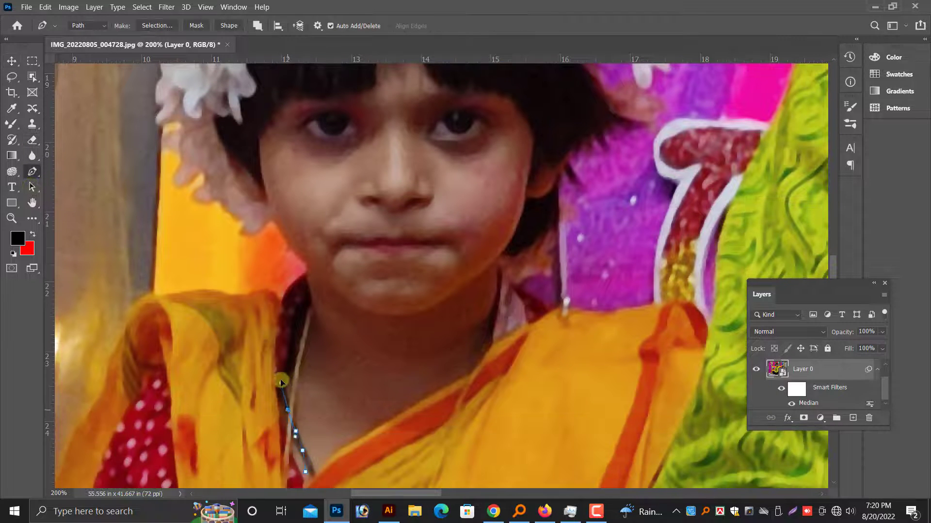
click(281, 383)
click(287, 344)
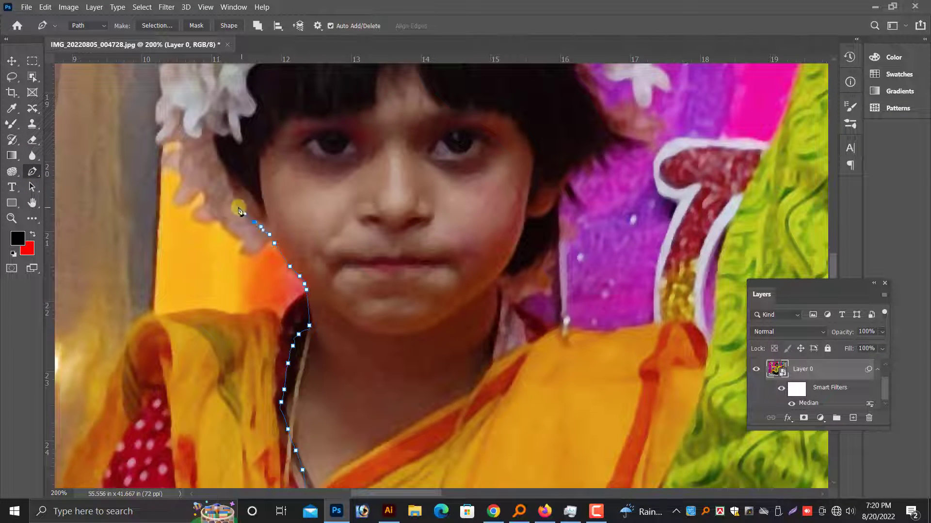
click(259, 208)
click(262, 195)
scroll(435, 385, up, 2)
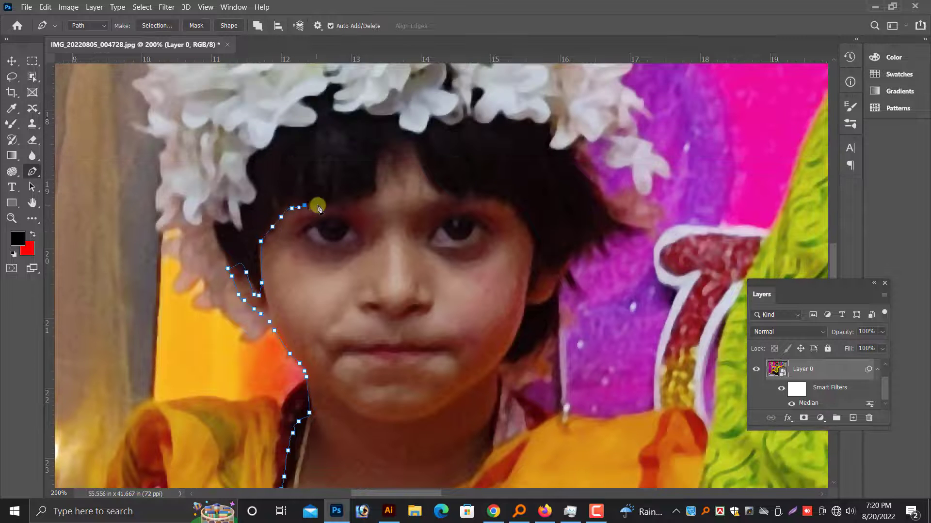
Continue the path along the younger girl's hairline and down the right side of her face and neck to the sari's edge.
click(483, 198)
click(506, 205)
click(512, 210)
scroll(534, 256, down, 1)
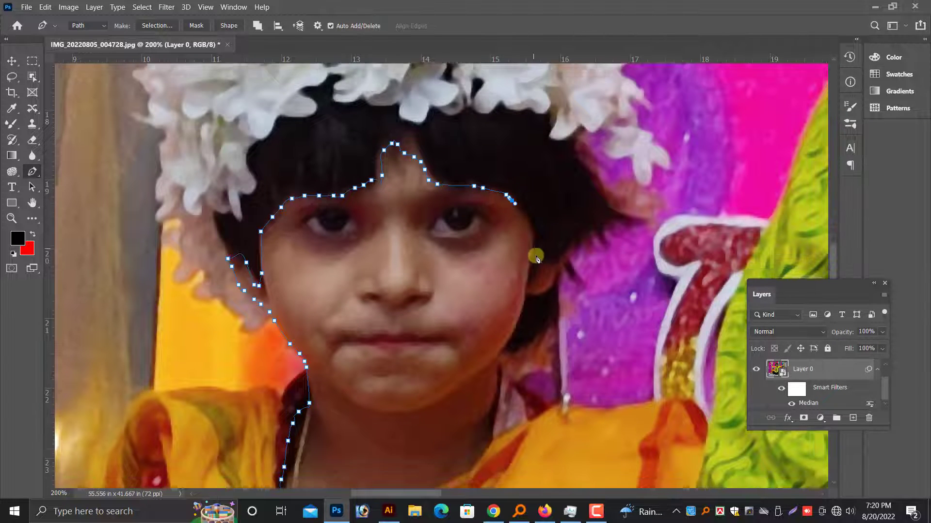
click(534, 205)
click(525, 272)
click(521, 283)
scroll(517, 292, down, 1)
click(511, 272)
click(504, 278)
click(499, 286)
click(499, 295)
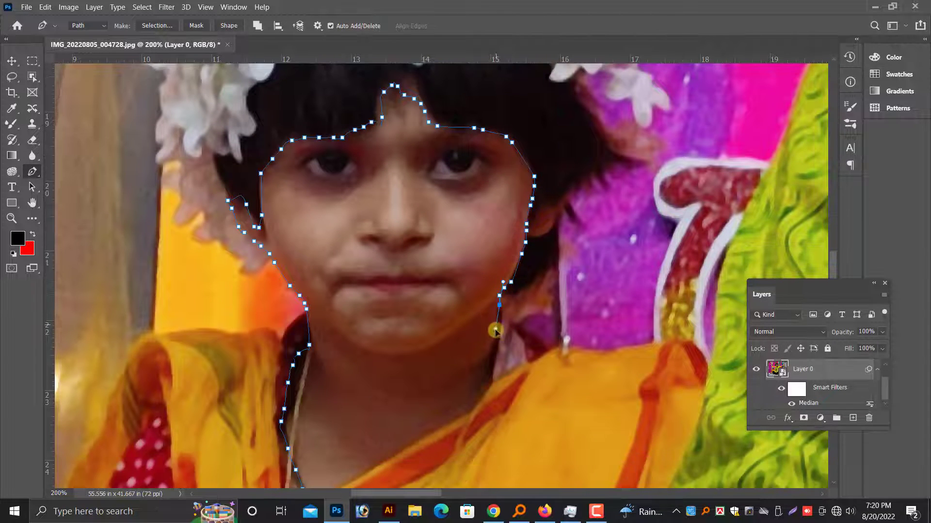
scroll(495, 328, down, 1)
click(458, 342)
scroll(392, 343, down, 1)
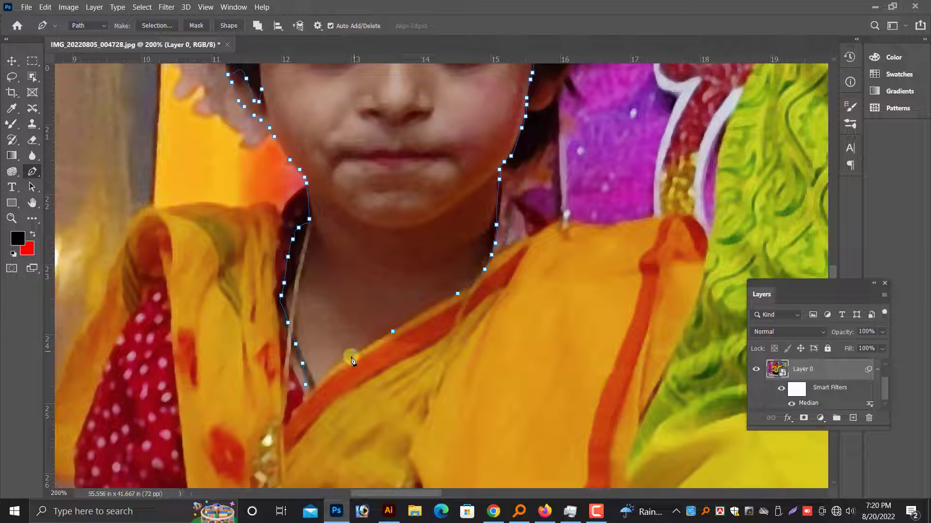
Convert the face path to a selection, feather it by 4 pixels and copy it to a new layer.
key(ctrl+Return)
key(ctrl+minus)
key(shift+F6)
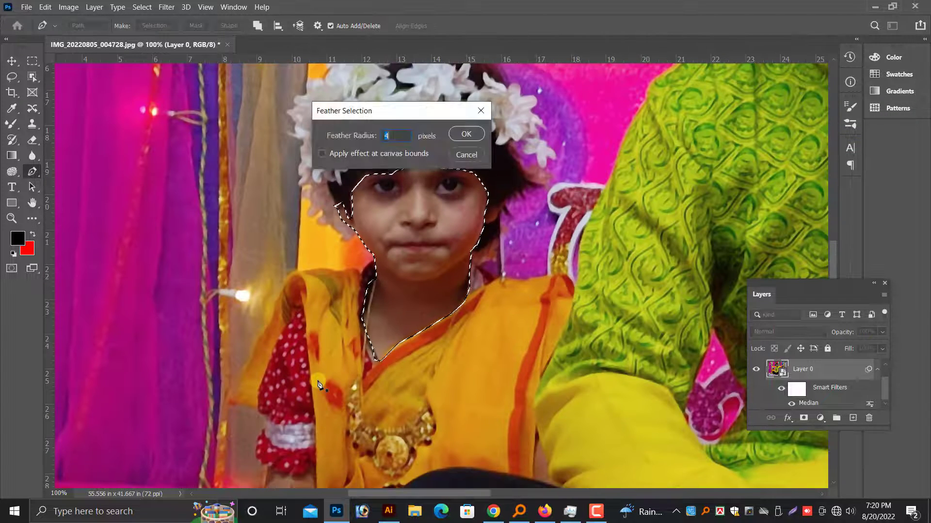
key(Return)
key(ctrl+j)
click(12, 61)
Brighten the younger girl's face layer with the user preset "effect" in the Camera Raw filter.
click(166, 7)
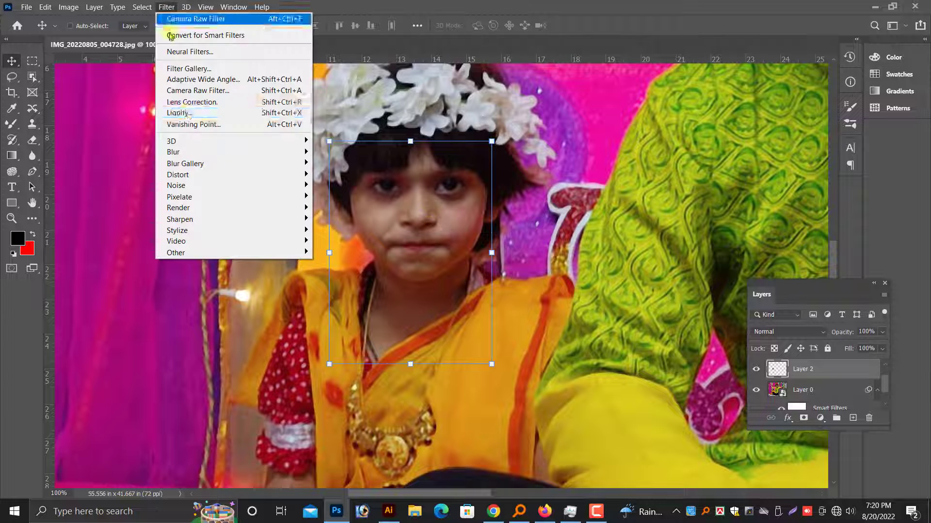
click(193, 91)
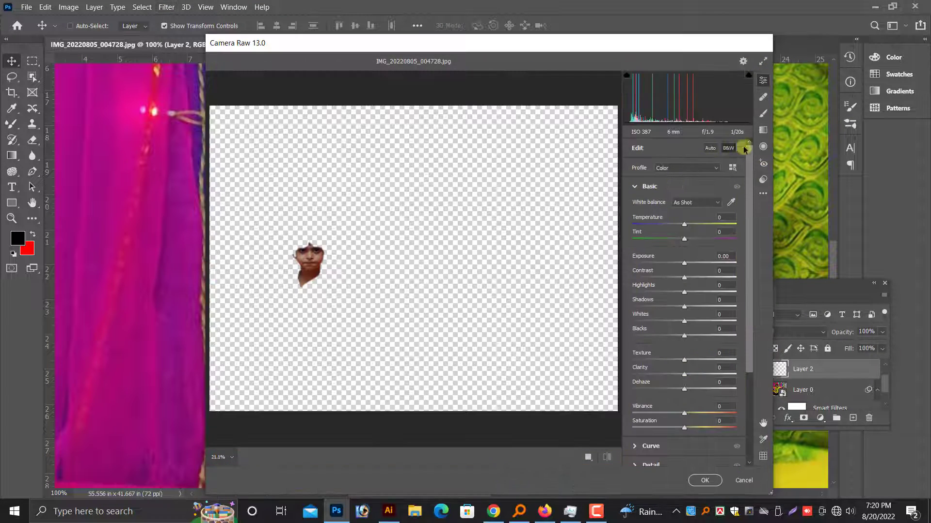
click(763, 179)
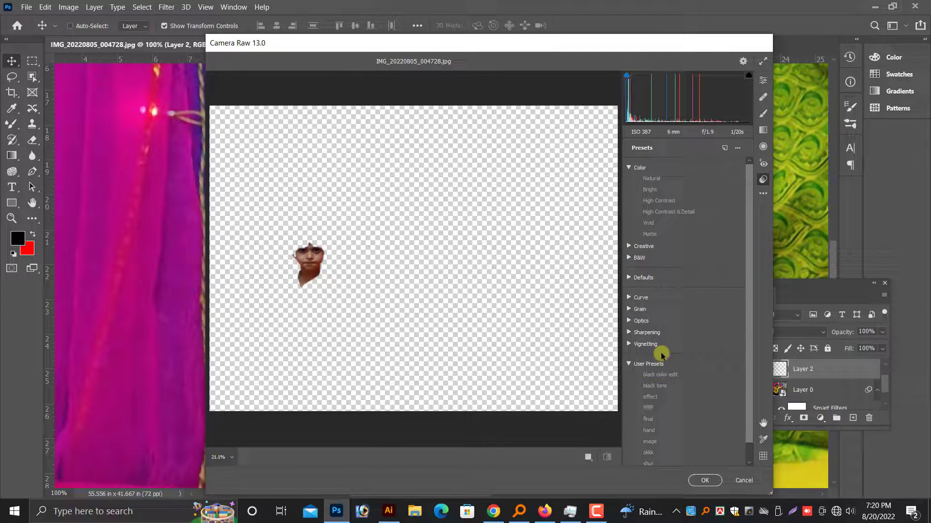
click(650, 397)
click(705, 480)
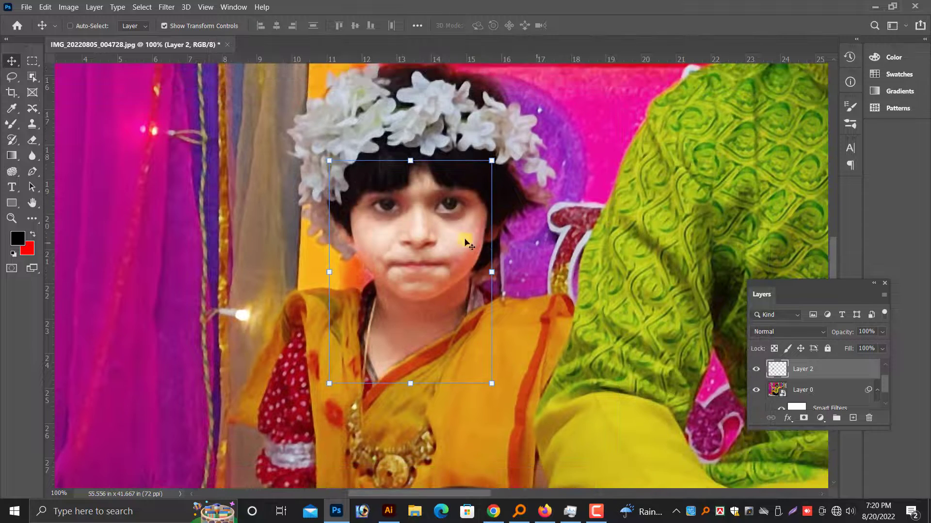
Darken the midtones of the younger girl's face layer with Curves, moving an RGB point to input 145 and output 122.
scroll(465, 242, up, 1)
click(70, 7)
mouse_move(116, 36)
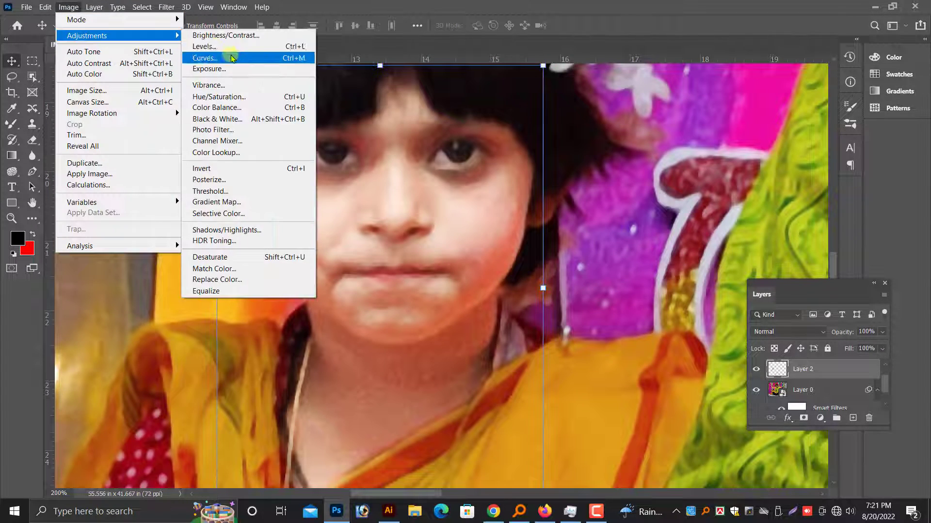
click(208, 57)
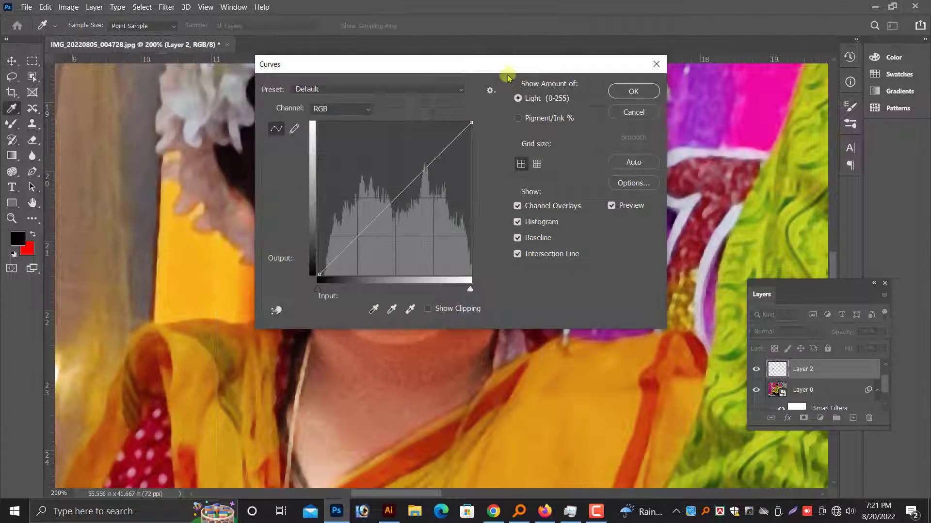
drag(508, 77, 747, 107)
drag(638, 223, 645, 230)
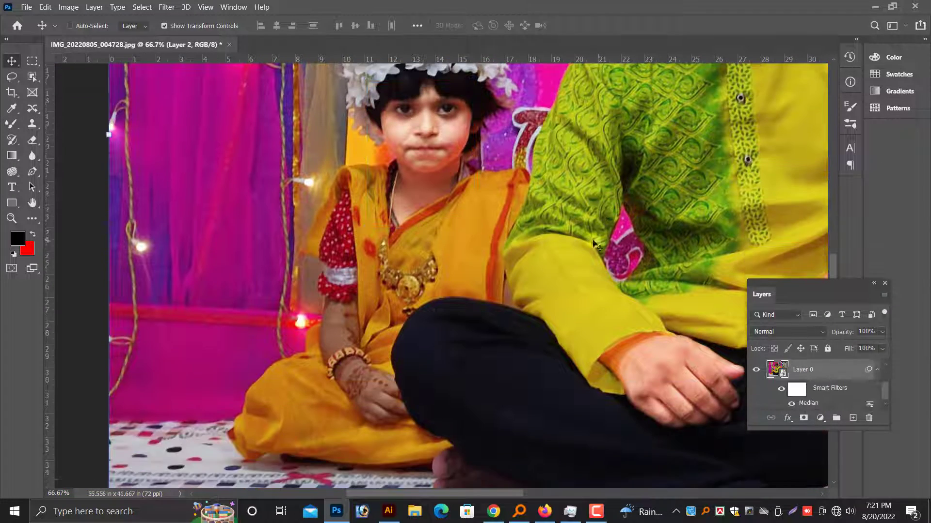
scroll(380, 315, up, 3)
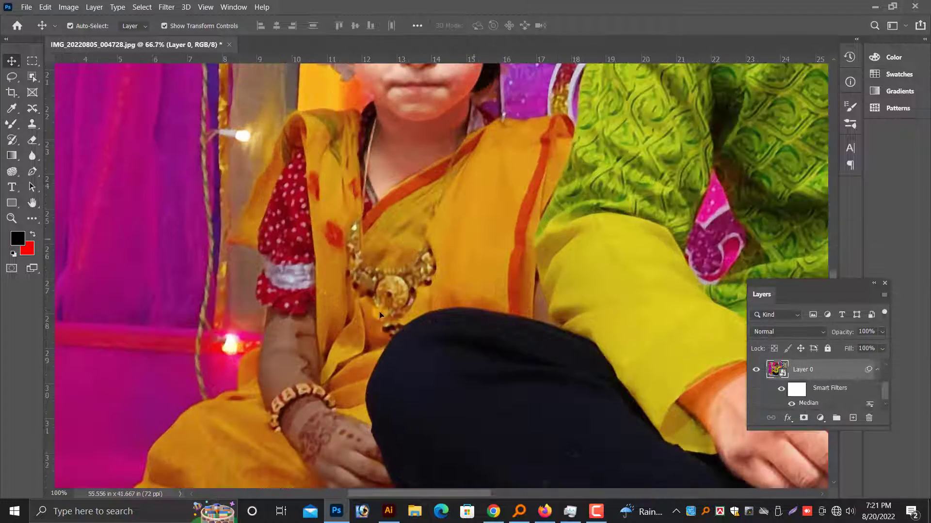
Trace a path with the Pen tool around the younger girl's arm and hand, from the sleeve edge past the bracelet to the fingers.
scroll(380, 315, up, 3)
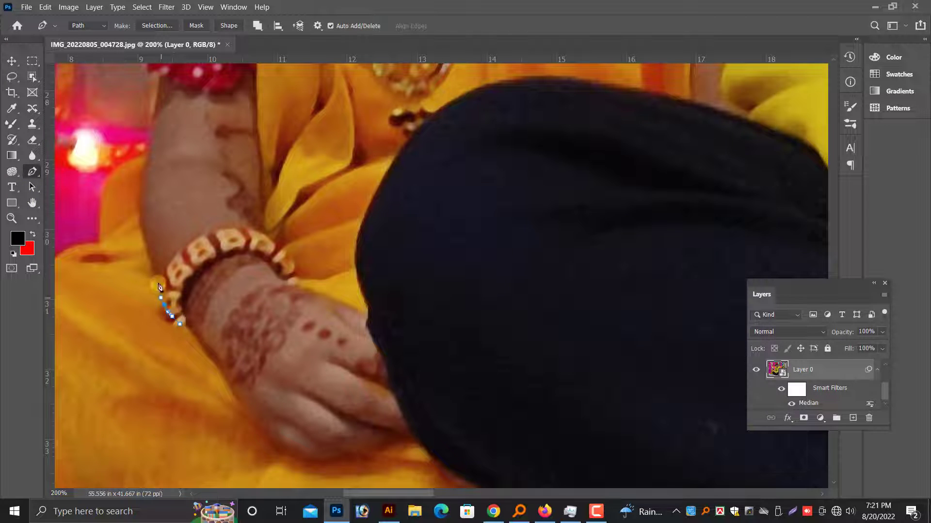
scroll(206, 302, up, 1)
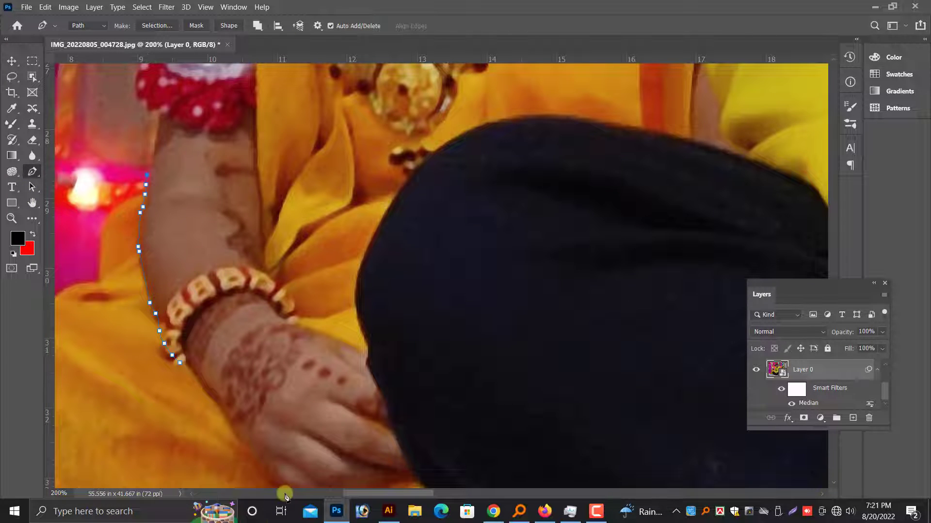
scroll(591, 213, up, 1)
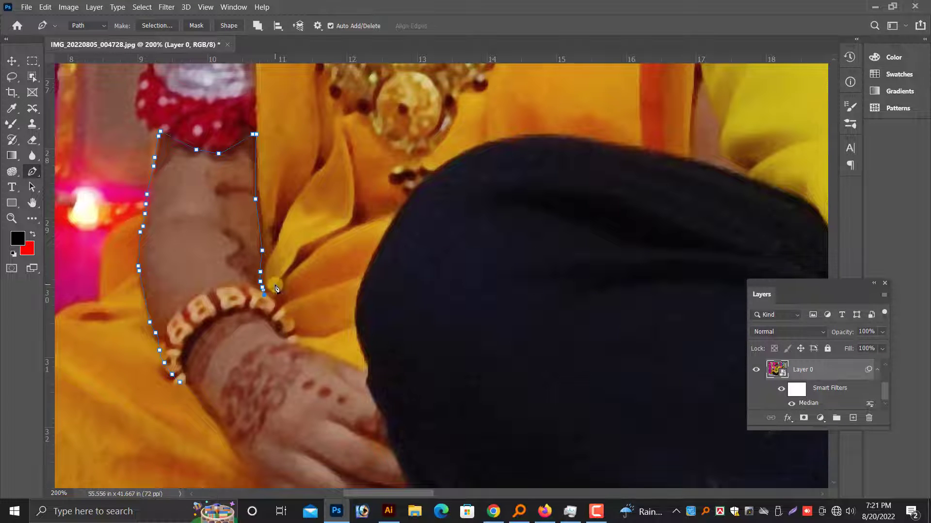
scroll(275, 288, down, 2)
scroll(367, 320, down, 1)
click(379, 310)
click(382, 320)
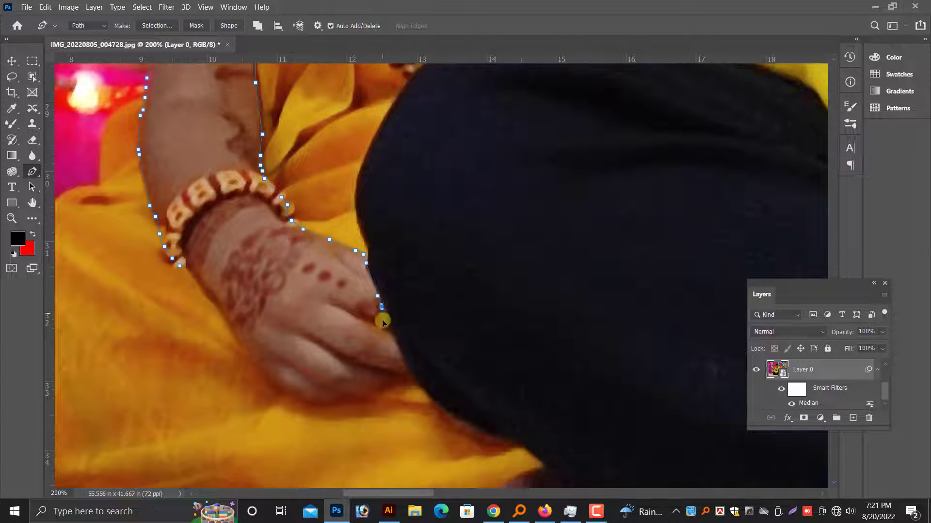
scroll(339, 339, down, 1)
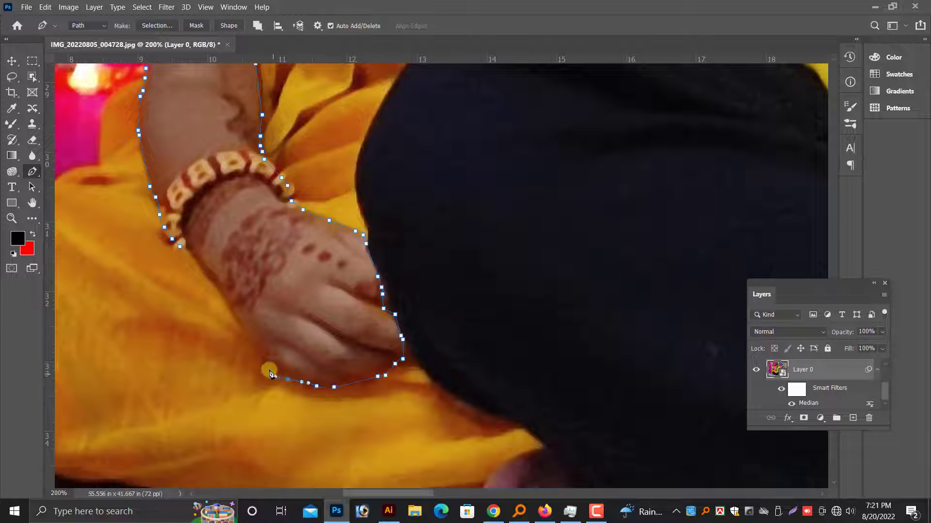
Convert the arm path to a selection and copy the younger girl's arm and hand to a new layer.
key(ctrl+Return)
key(ctrl+minus)
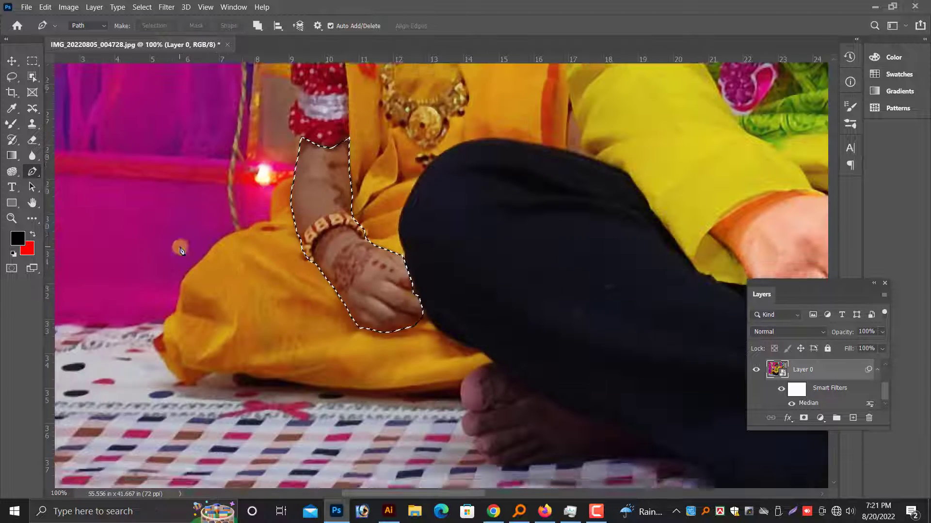
scroll(227, 291, up, 1)
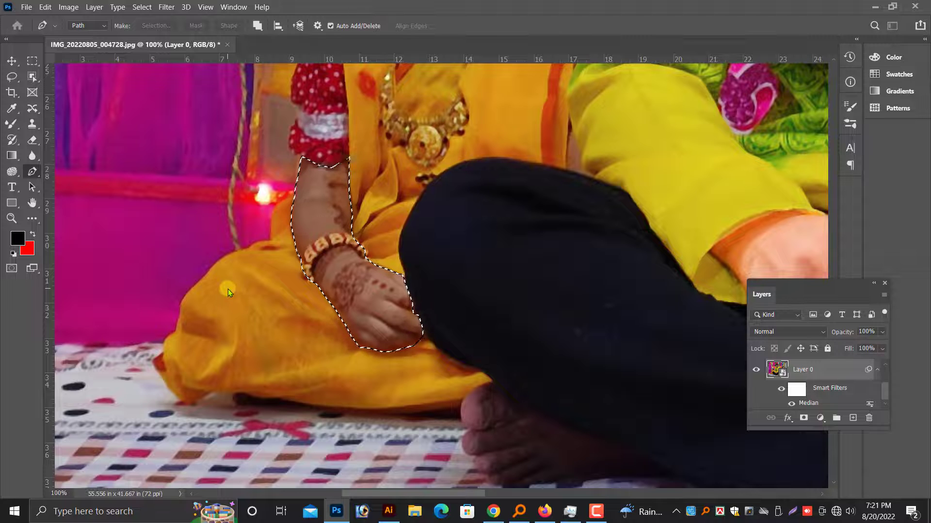
key(ctrl+j)
key(v)
scroll(250, 94, up, 1)
Brighten the younger girl's arm layer with a user preset in the Camera Raw filter.
click(163, 10)
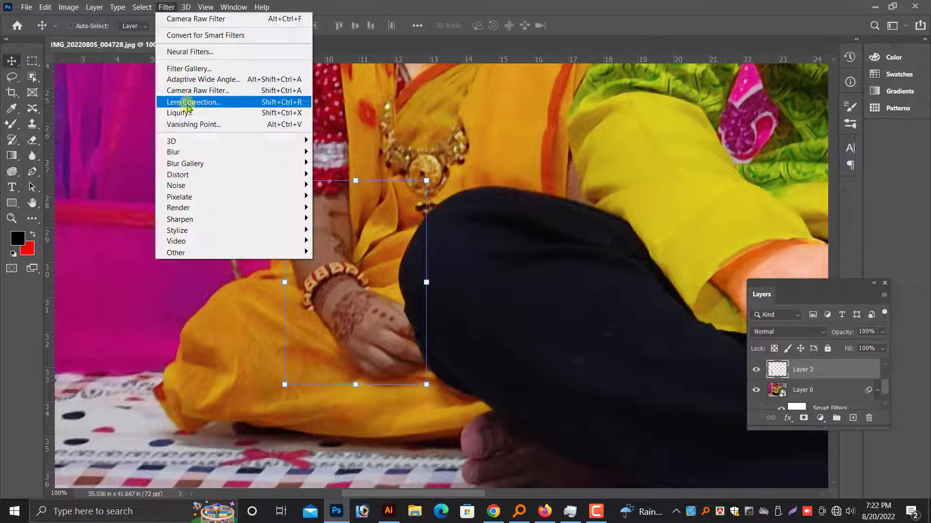
click(189, 91)
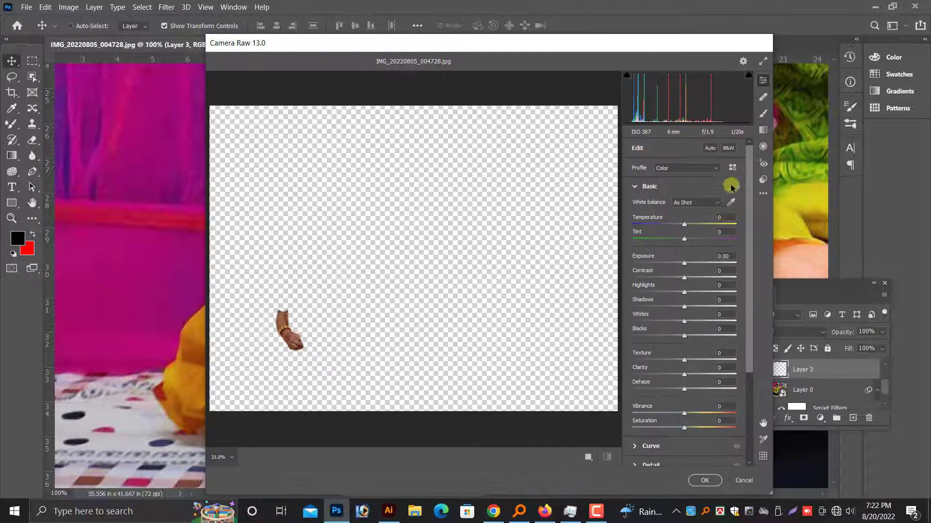
click(762, 179)
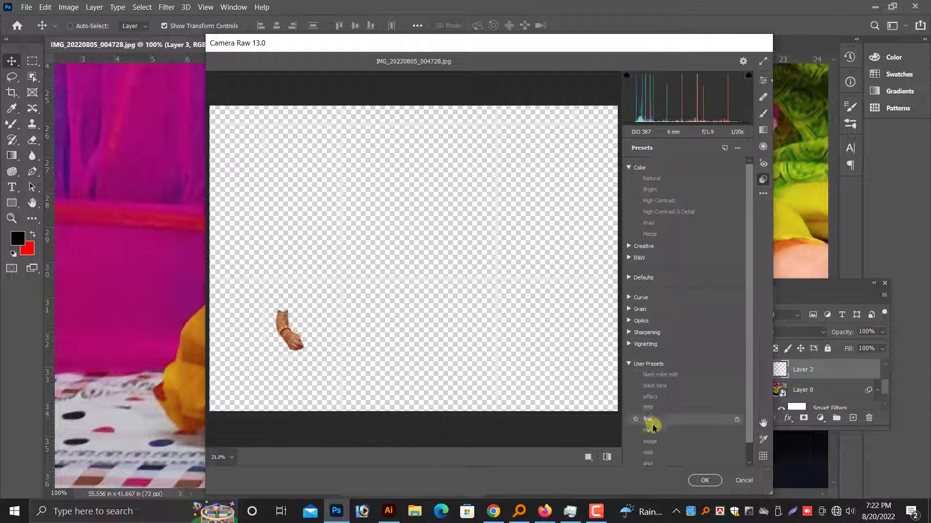
click(650, 430)
click(698, 480)
scroll(574, 337, up, 5)
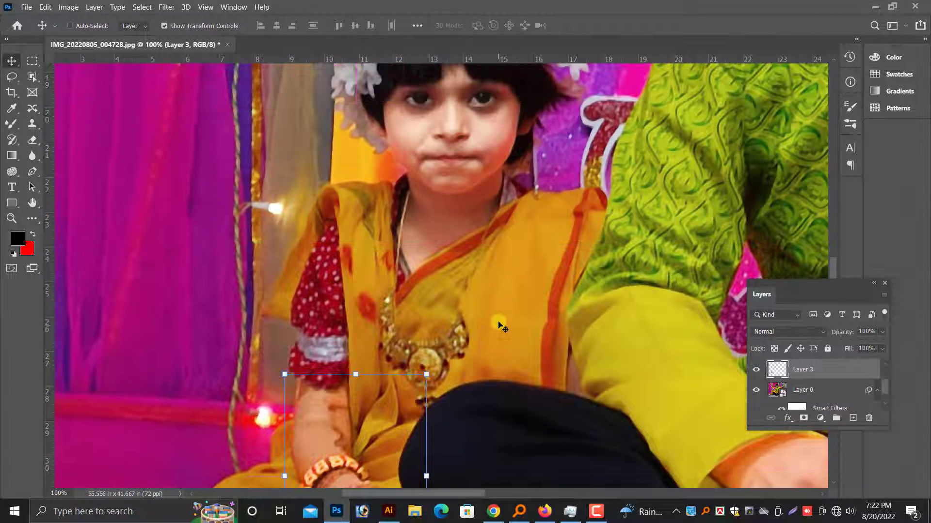
Select the younger girl's arm and face layers together and merge them into one layer.
scroll(504, 310, down, 1)
click(510, 297)
click(372, 421)
shift+click(442, 208)
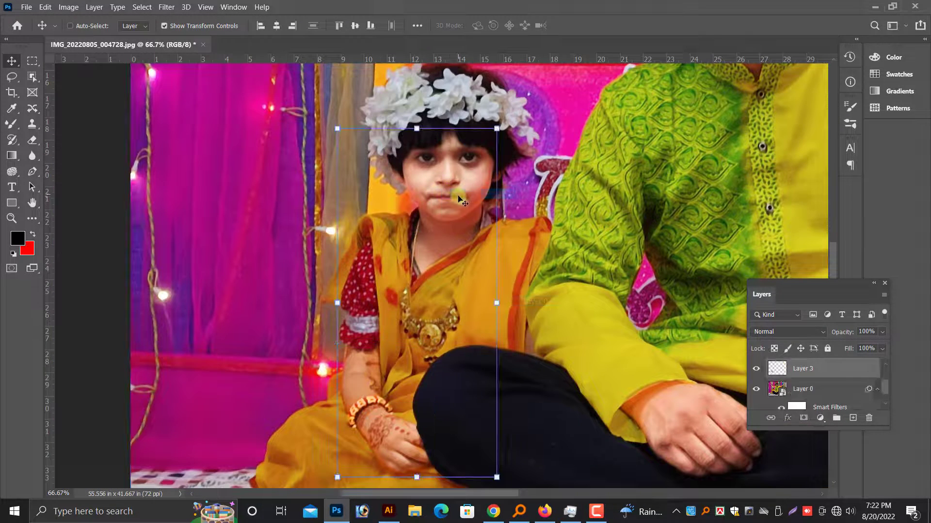
key(ctrl+e)
Add the layer with the man's face to the selection and merge it with the younger girl's layer.
scroll(667, 313, up, 1)
key(ctrl+minus)
key(ctrl+minus)
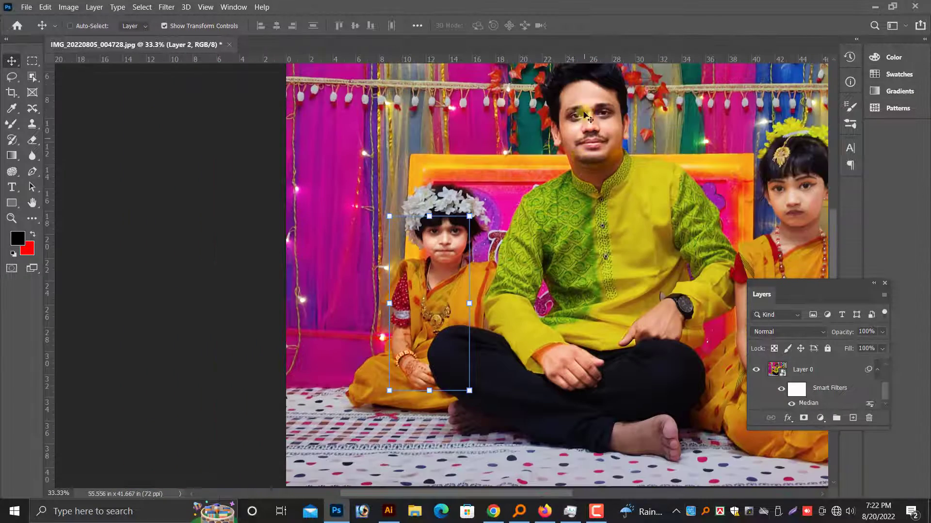
right_click(583, 96)
click(609, 102)
key(ctrl+e)
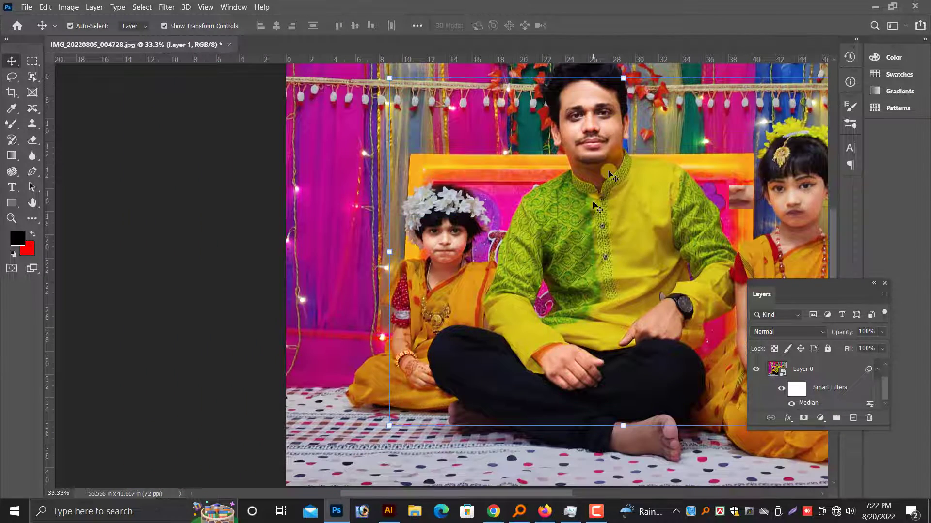
Review the whole merged photo and select Layer 1 at the man's face for editing.
key(ctrl+plus)
scroll(593, 222, up, 1)
key(ctrl+minus)
key(ctrl+minus)
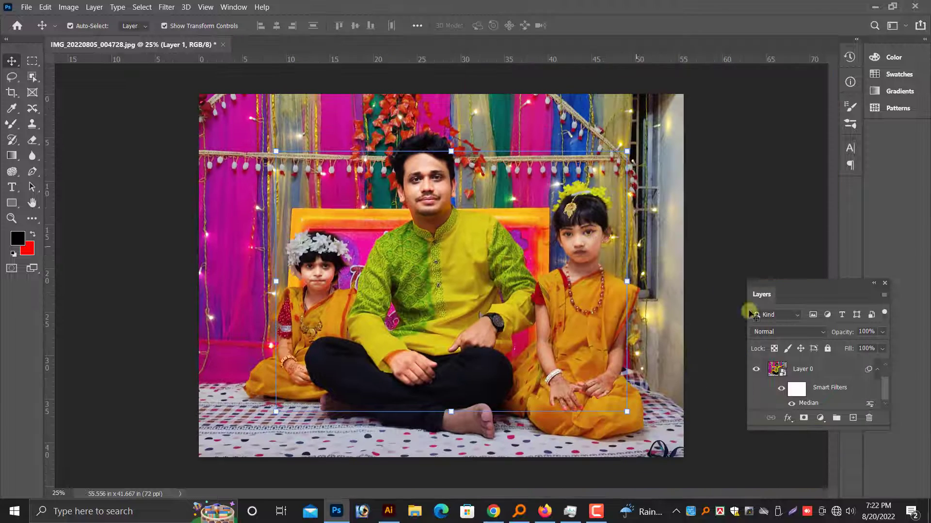
scroll(781, 404, up, 2)
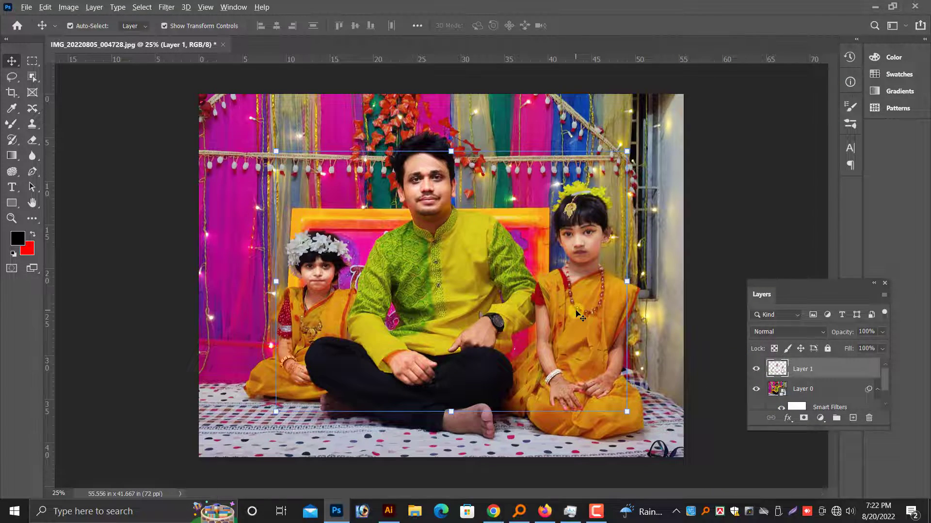
key(ctrl+plus)
key(ctrl+plus)
key(ctrl+plus)
key(ctrl+plus)
scroll(472, 301, up, 6)
right_click(354, 184)
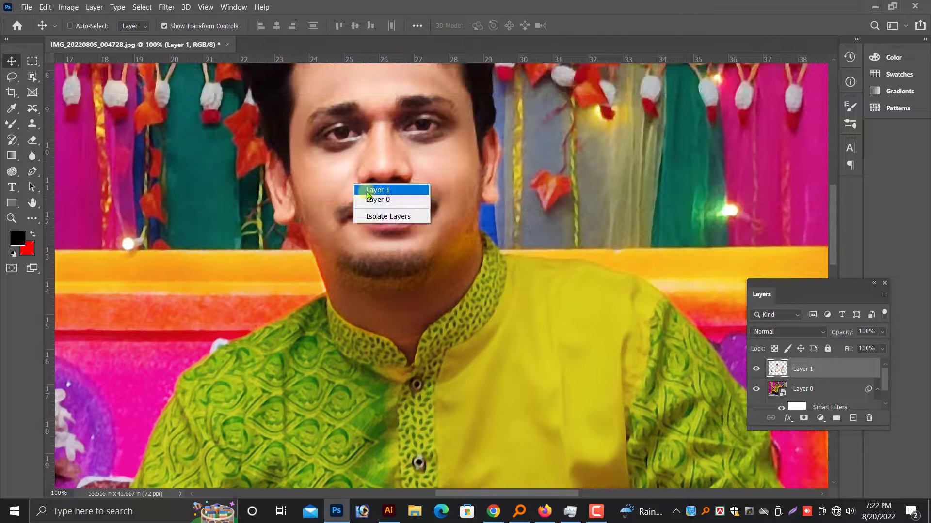
click(367, 192)
Trace a path around the man's lips, convert it to a selection and feather it by 4 pixels.
key(ctrl+plus)
scroll(366, 243, up, 3)
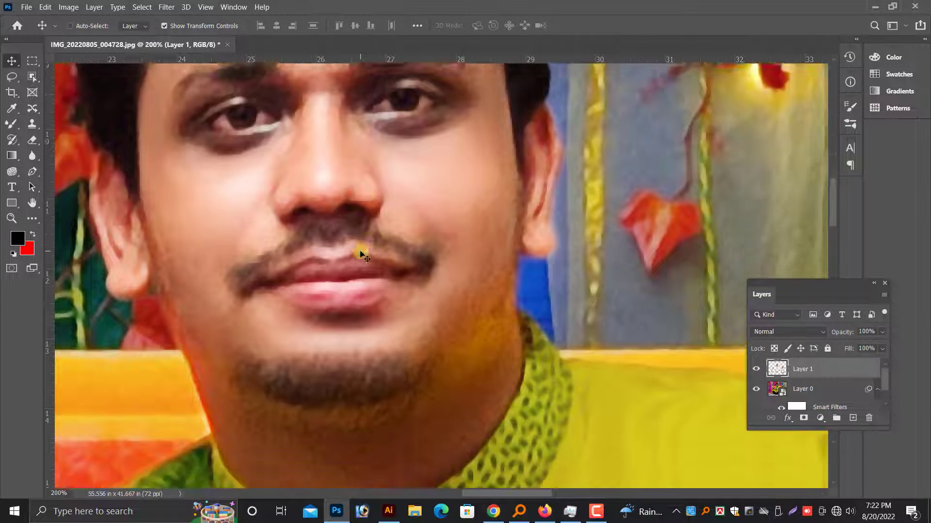
scroll(363, 254, down, 3)
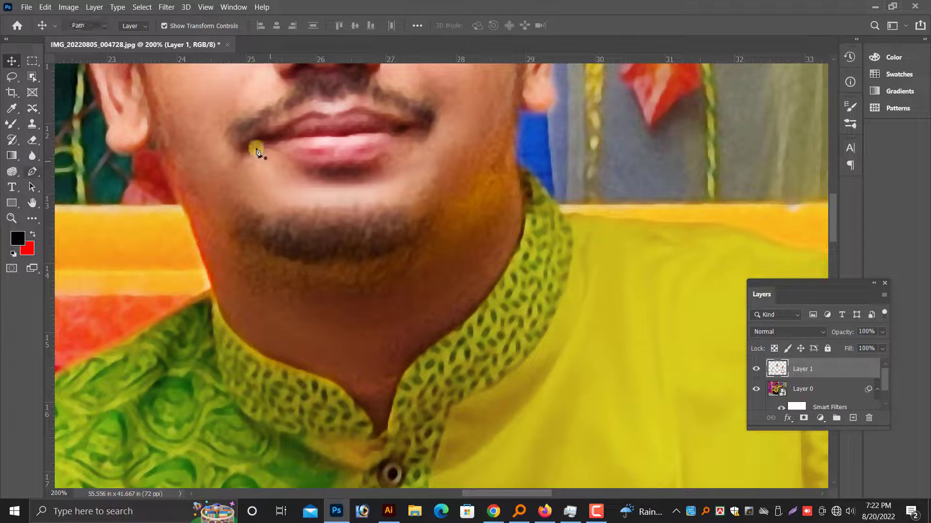
key(p)
click(254, 144)
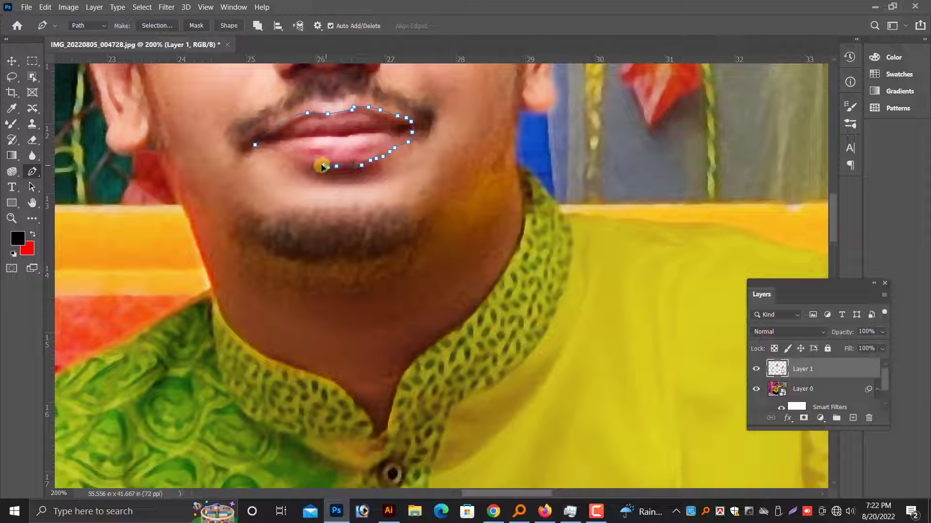
key(ctrl+Return)
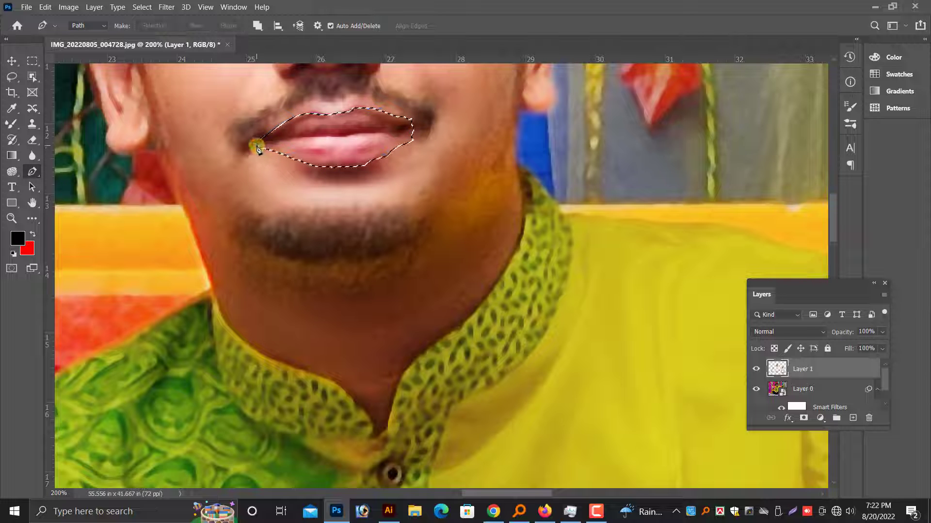
key(shift+F6)
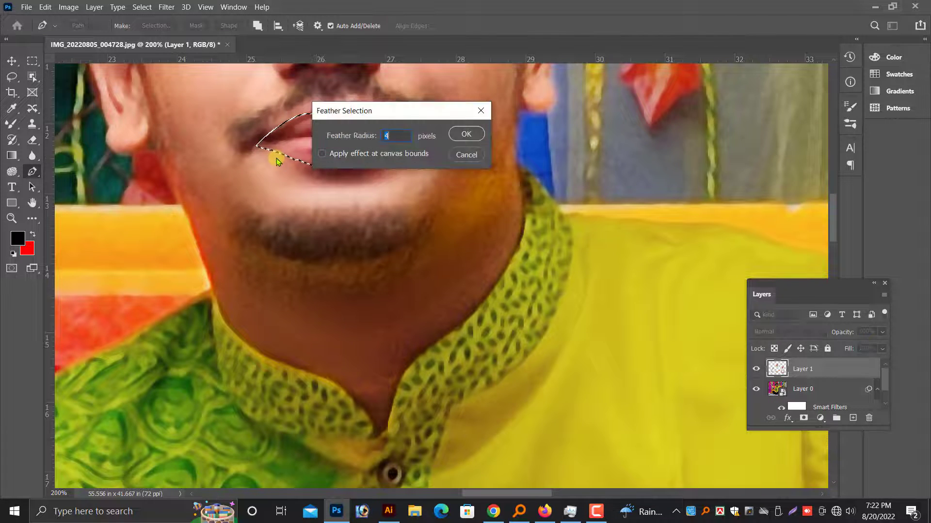
key(Return)
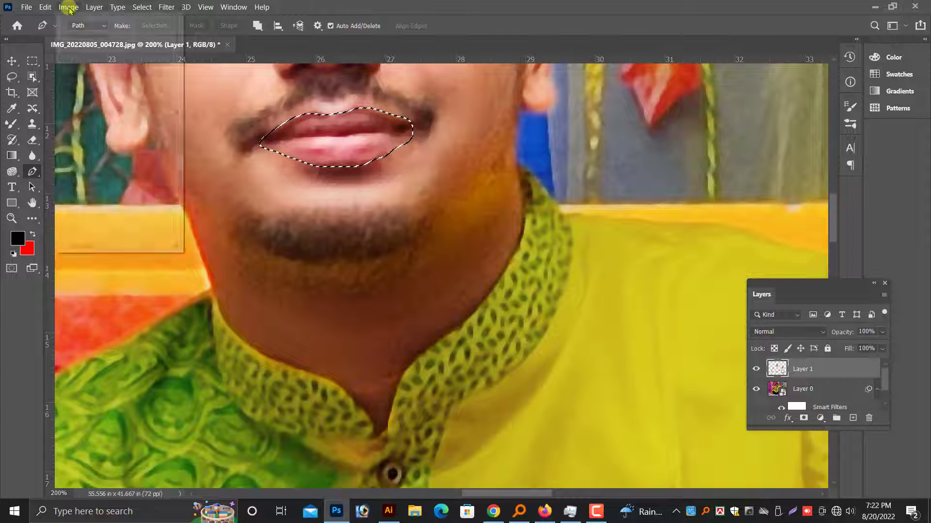
Redden the selected lips with Color Balance, setting the midtones to +19 cyan-red and -19 magenta-green.
click(69, 5)
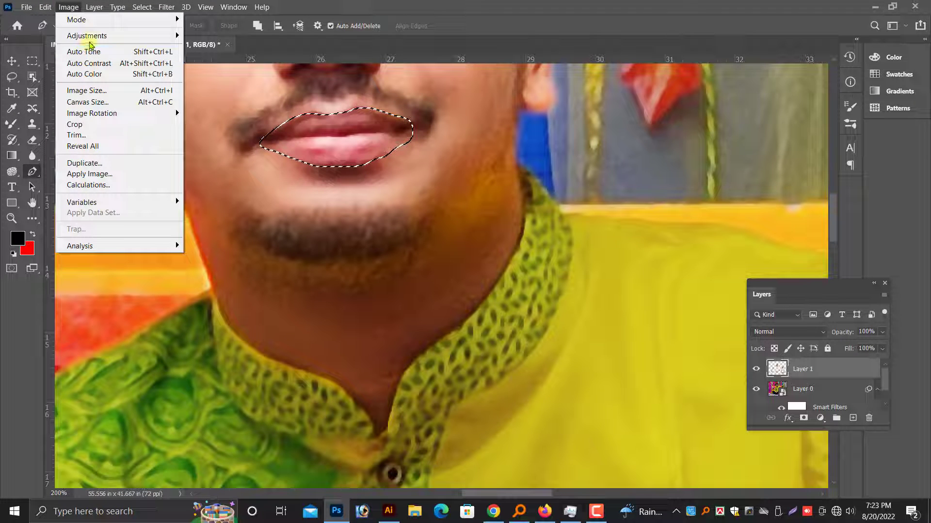
mouse_move(87, 35)
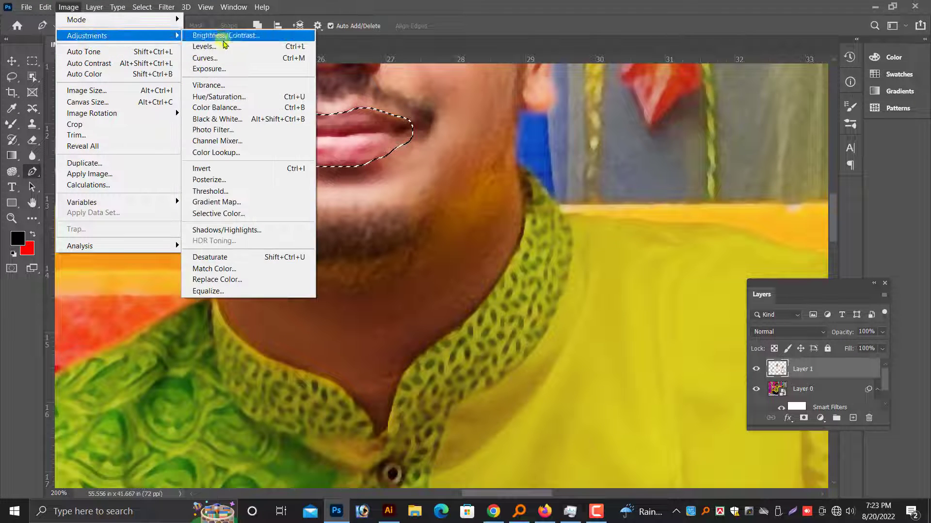
click(216, 108)
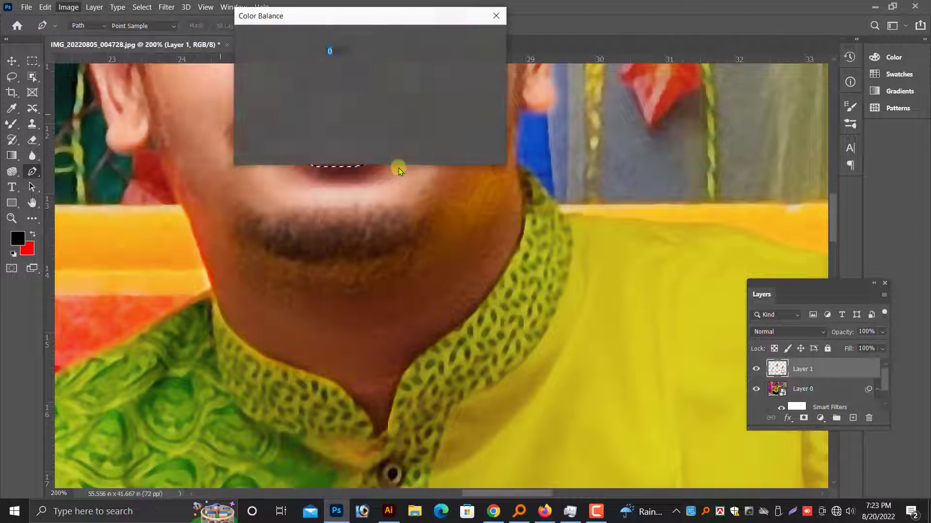
drag(364, 28, 697, 126)
mouse_move(688, 178)
mouse_down()
mouse_move(677, 178)
mouse_move(697, 162)
mouse_up()
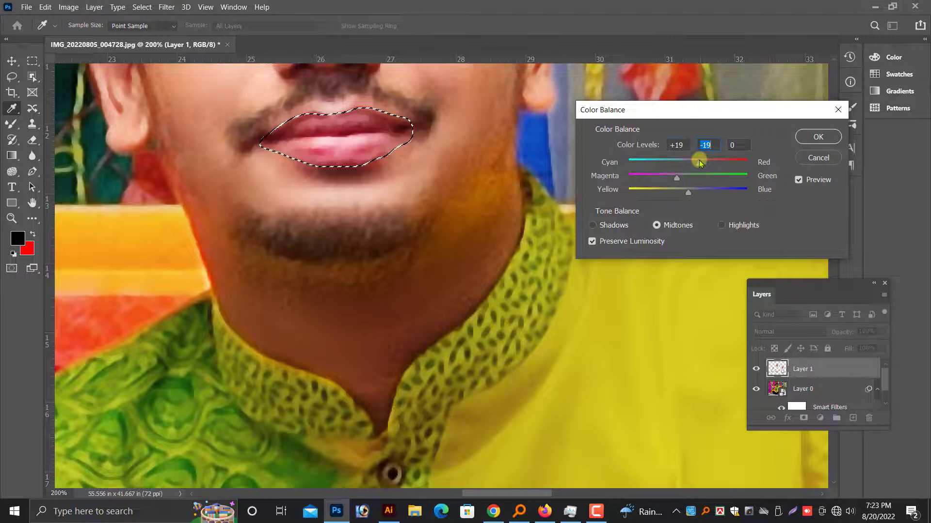
click(814, 137)
key(p)
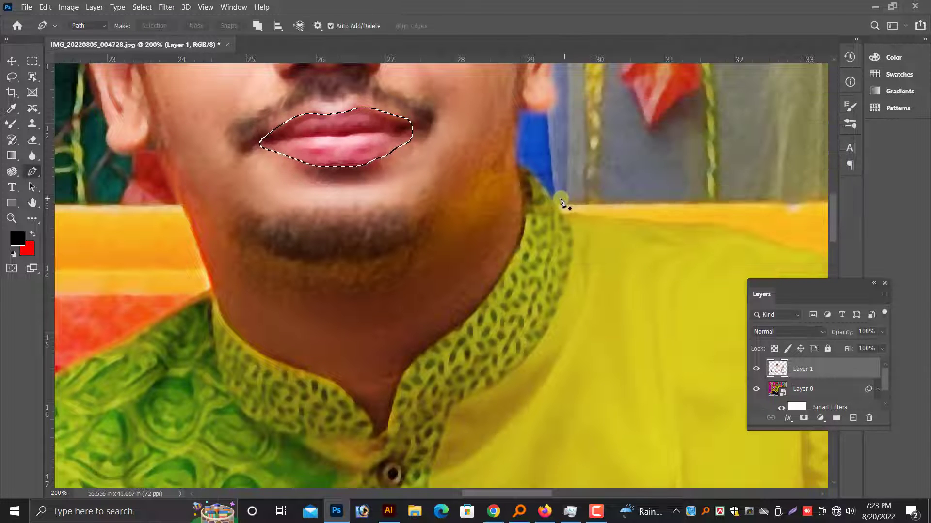
Compare the whole photo with the retouched Layer 1 hidden and shown.
key(ctrl+minus)
key(ctrl+minus)
key(ctrl+minus)
key(ctrl+minus)
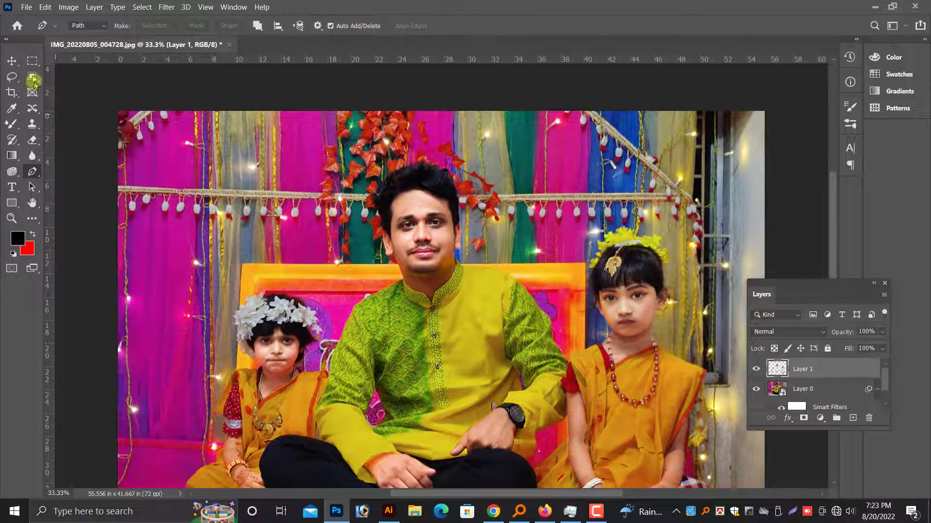
click(12, 61)
key(ctrl+minus)
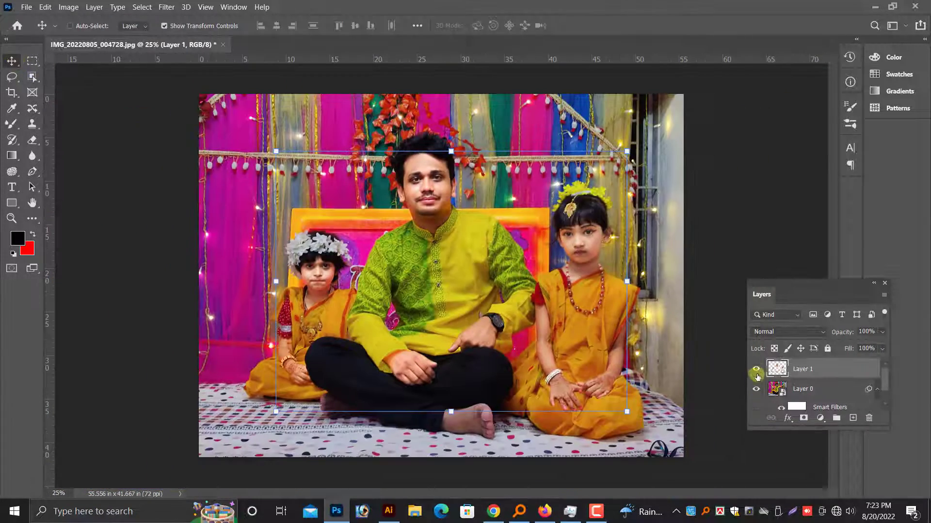
click(756, 371)
click(757, 371)
click(757, 372)
click(756, 371)
click(756, 370)
click(757, 371)
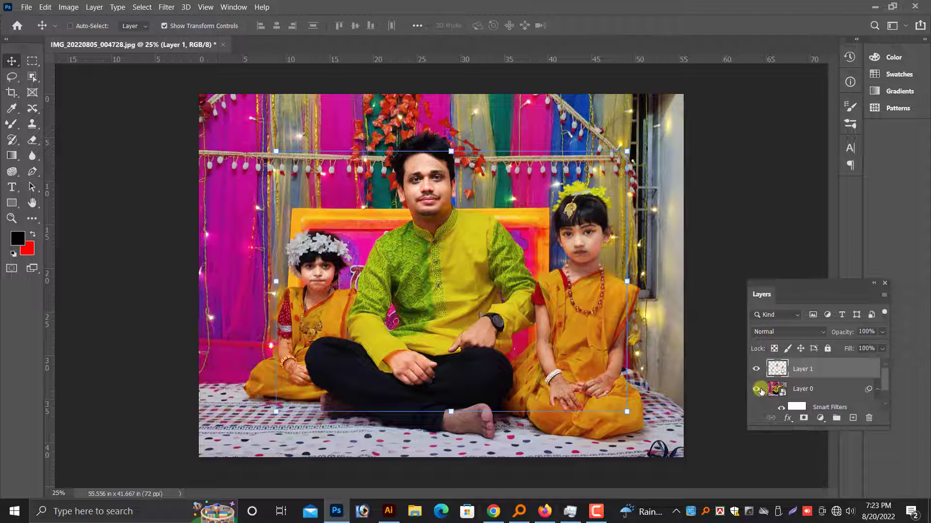
Flatten the image into a single background layer, and undo the flattening.
key(alt+l)
key(f)
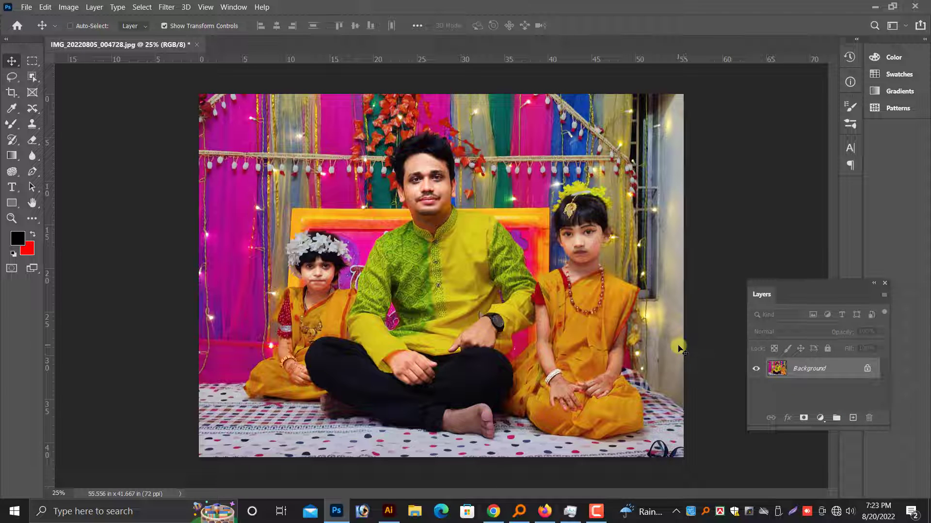
key(ctrl+z)
Hide Layer 1 once more to check the unretouched faces and hands, and show it again.
click(756, 369)
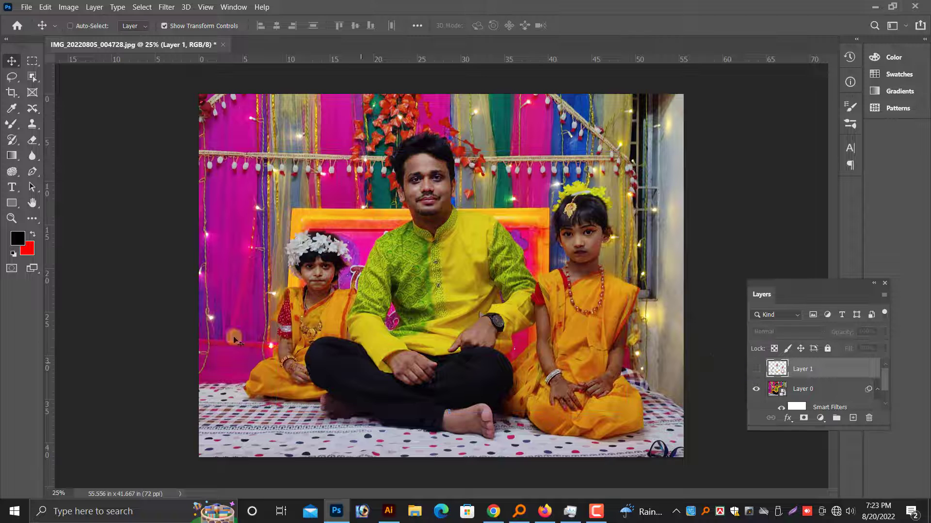
click(757, 368)
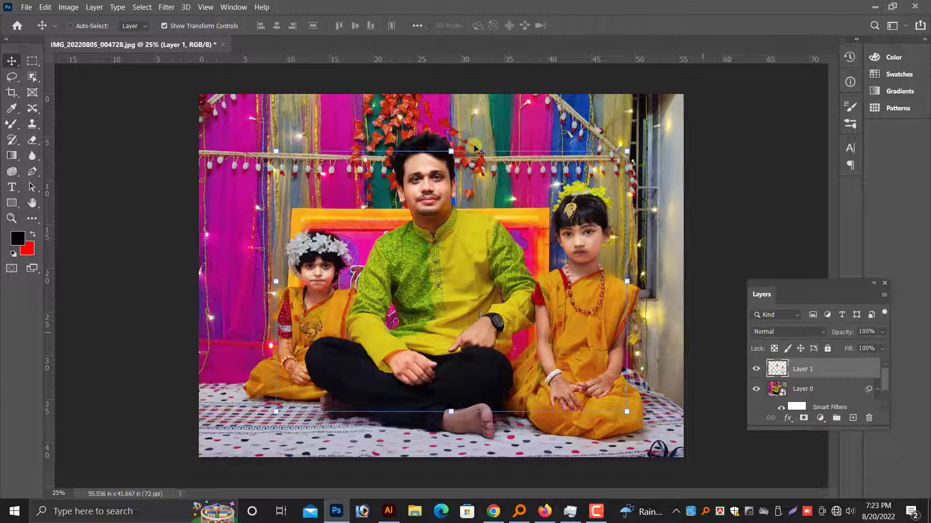